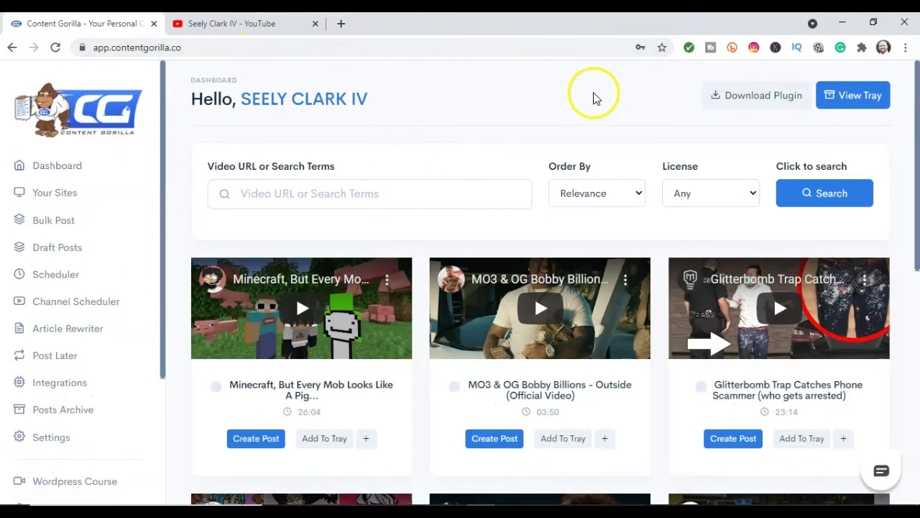
Go from the YouTube channel page into YouTube Studio's Content list of uploaded videos
{"action": "left_click", "coordinate": [211, 24]}
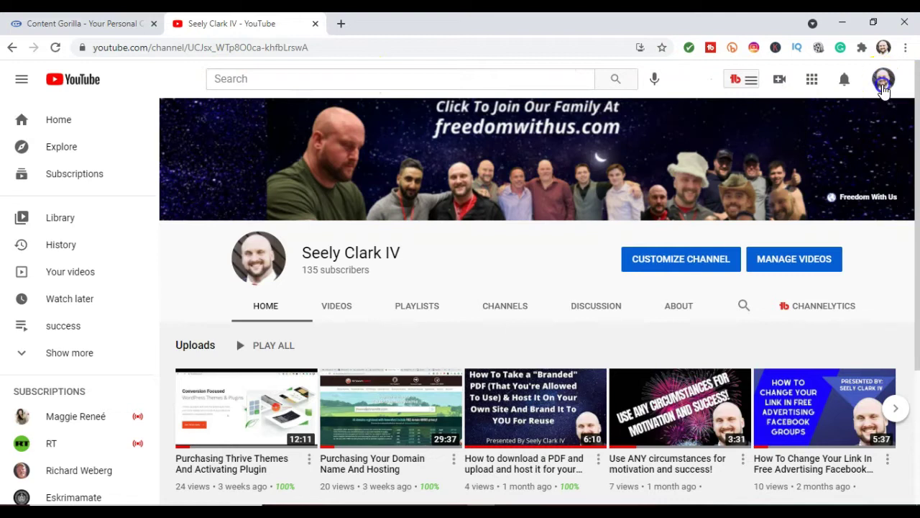
{"action": "left_click", "coordinate": [883, 92]}
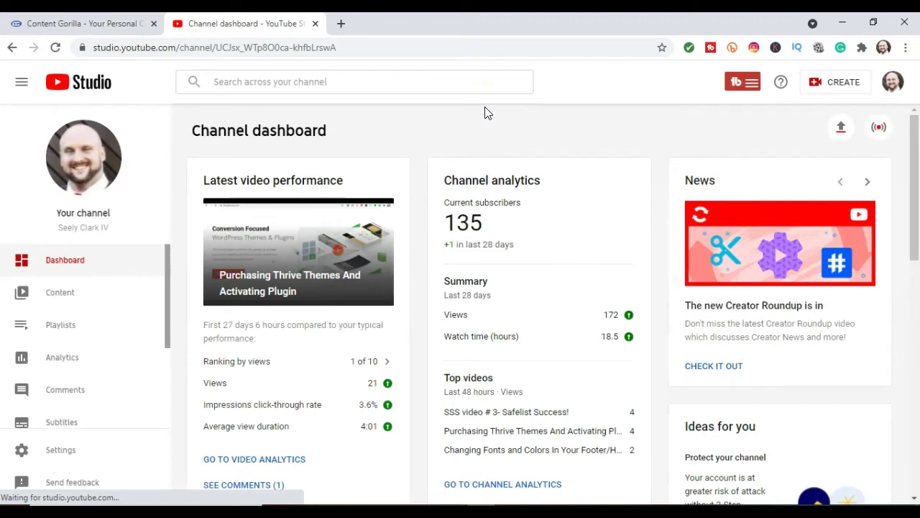
{"action": "scroll", "coordinate": [486, 113], "scroll_direction": "down", "scroll_amount": 4}
{"action": "scroll", "coordinate": [509, 232], "scroll_direction": "up", "scroll_amount": 4}
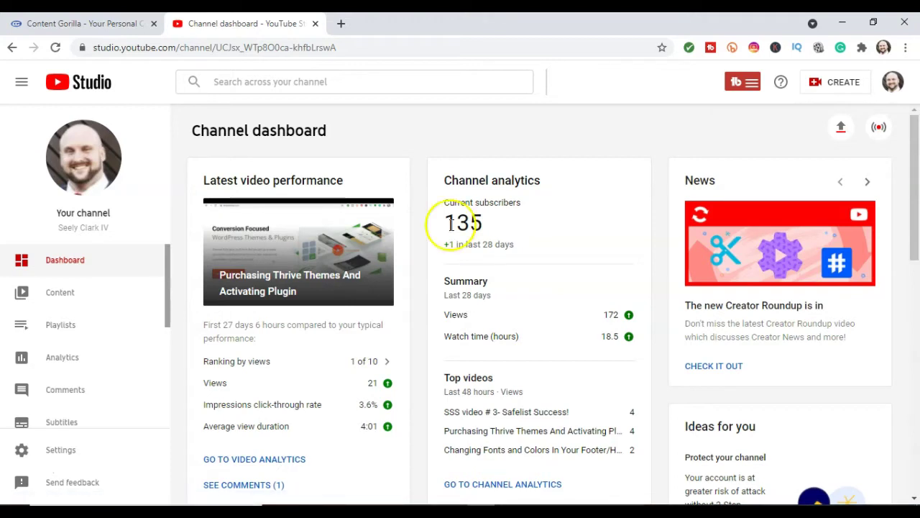
{"action": "left_click", "coordinate": [74, 297]}
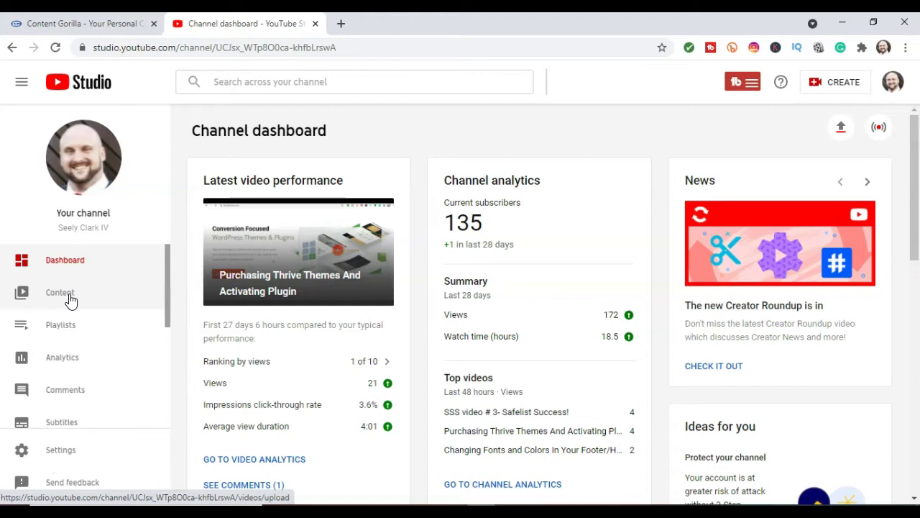
{"action": "left_click", "coordinate": [65, 296]}
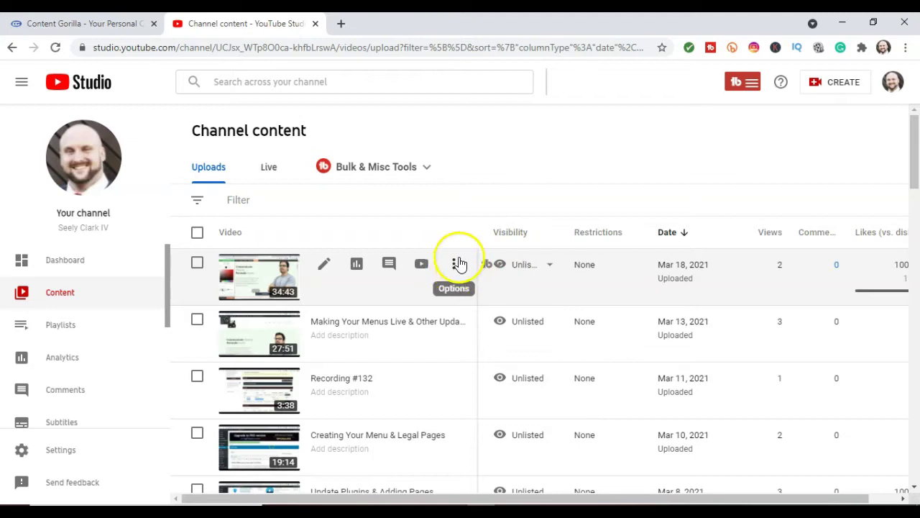
Copy the newest unlisted upload's shareable link and return to Content Gorilla
{"action": "left_click", "coordinate": [453, 267]}
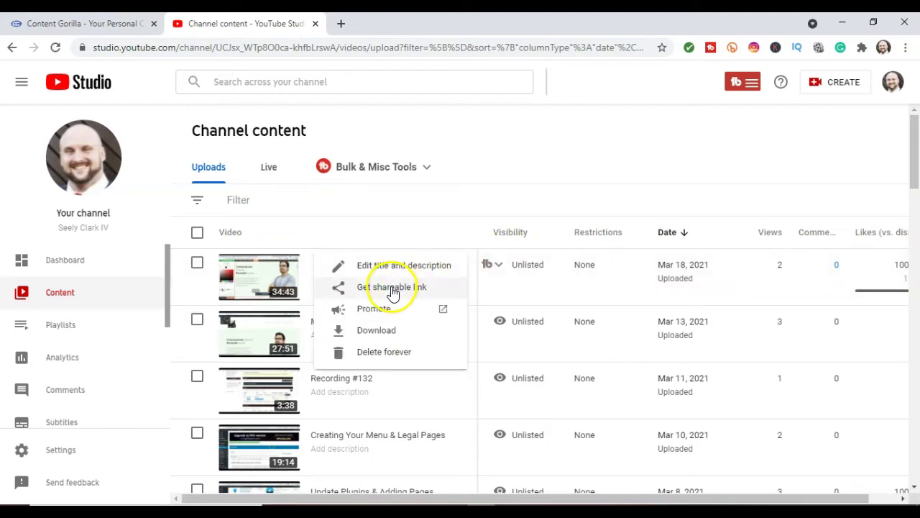
{"action": "left_click", "coordinate": [393, 288]}
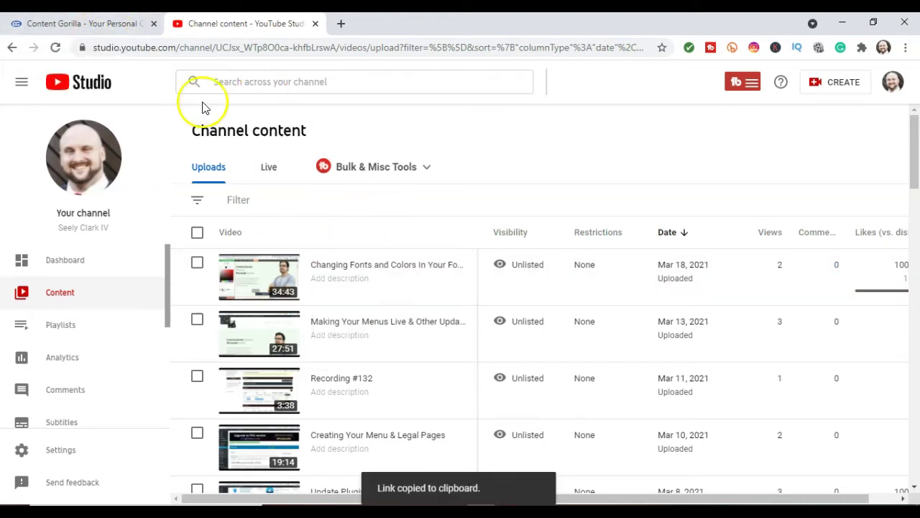
{"action": "left_click", "coordinate": [104, 27]}
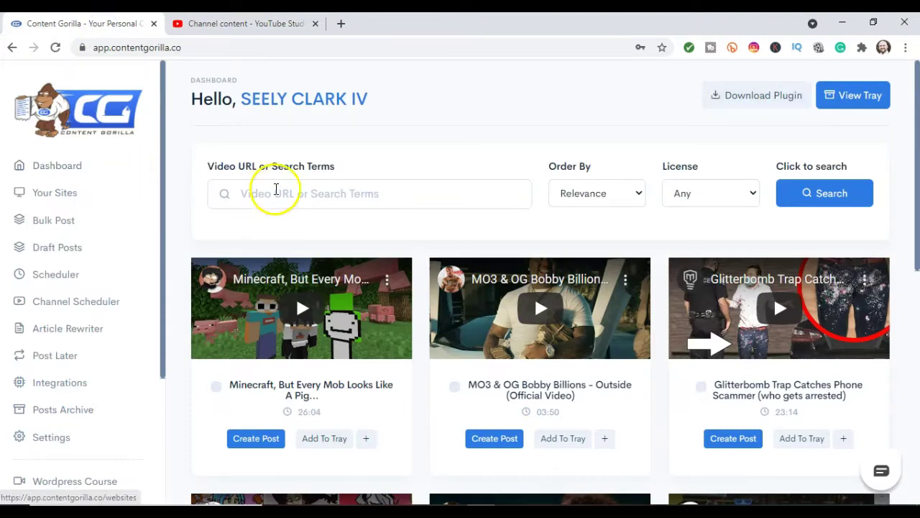
Paste the copied video link as plain text into the search field and search for it
{"action": "right_click", "coordinate": [274, 196]}
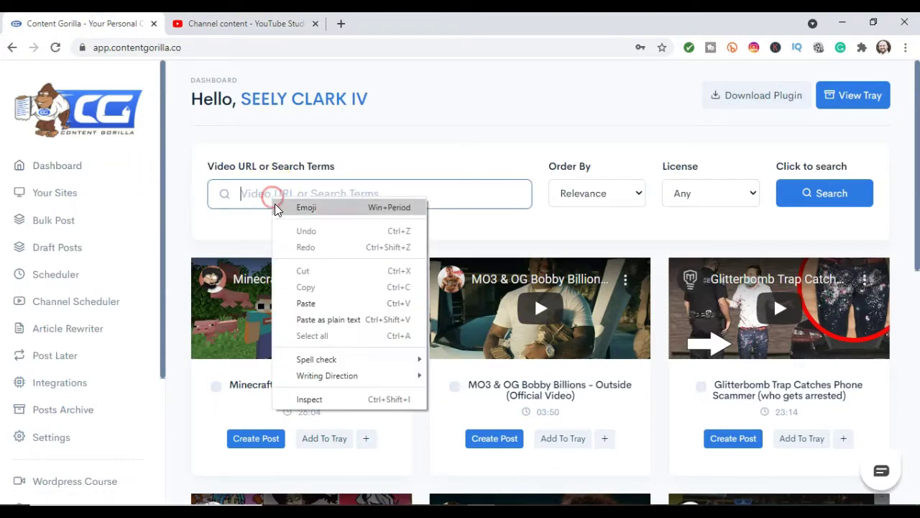
{"action": "left_click", "coordinate": [318, 319]}
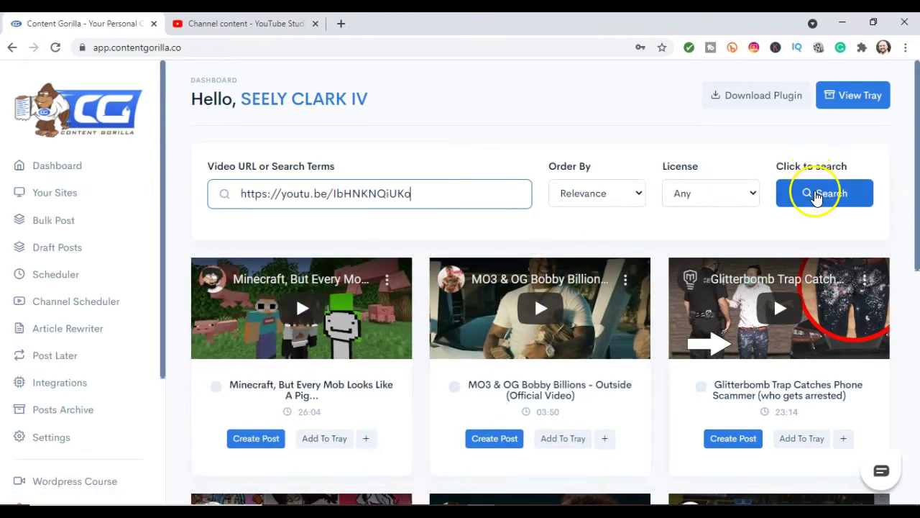
{"action": "left_click", "coordinate": [818, 194]}
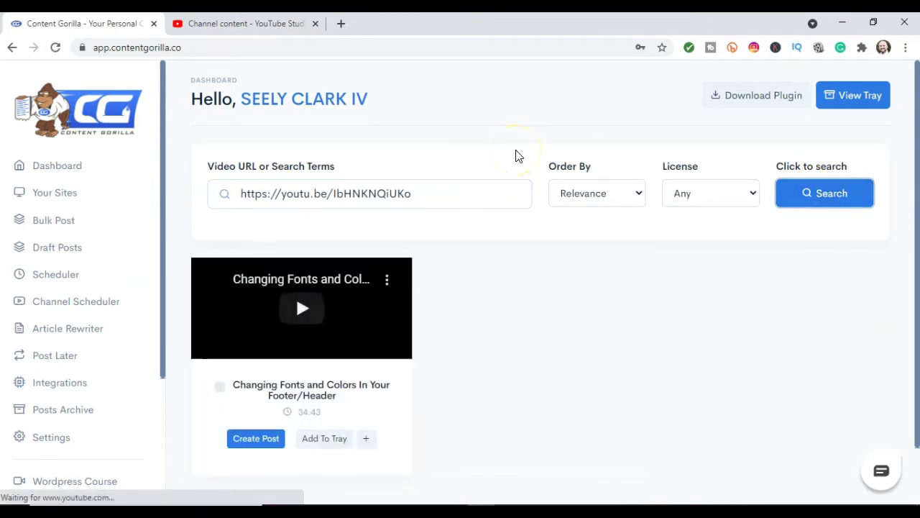
{"action": "scroll", "coordinate": [516, 154], "scroll_direction": "down", "scroll_amount": 1}
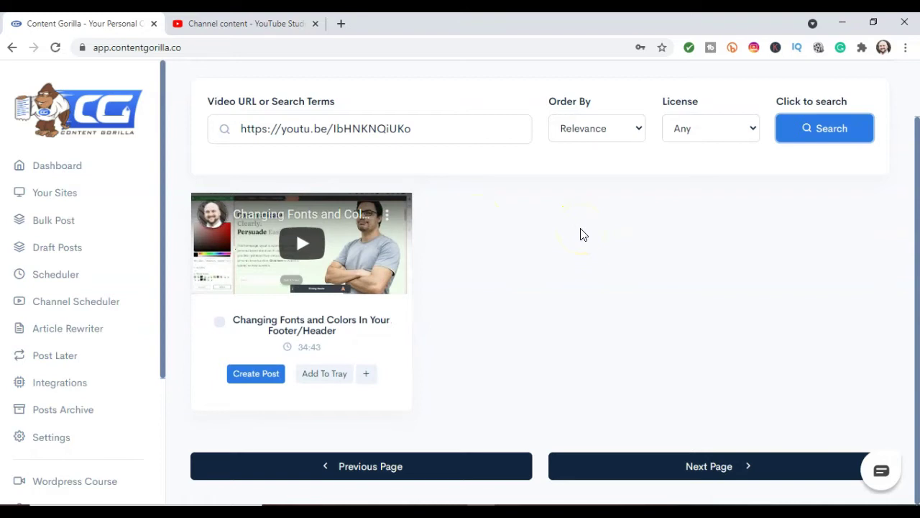
{"action": "left_click", "coordinate": [589, 240]}
{"action": "scroll", "coordinate": [604, 248], "scroll_direction": "up", "scroll_amount": 1}
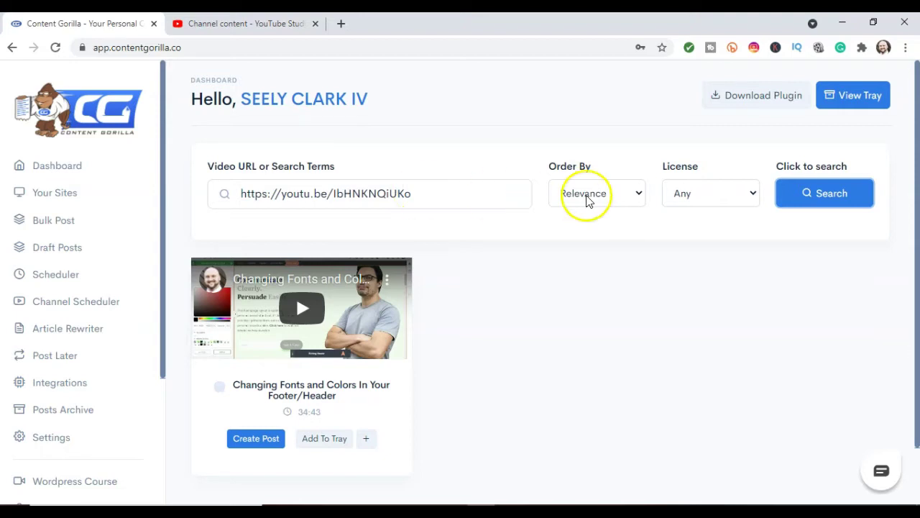
Rerun the search and create a post from the 'Changing Fonts and Colors In Your Footer/Header' video
{"action": "left_click", "coordinate": [852, 204]}
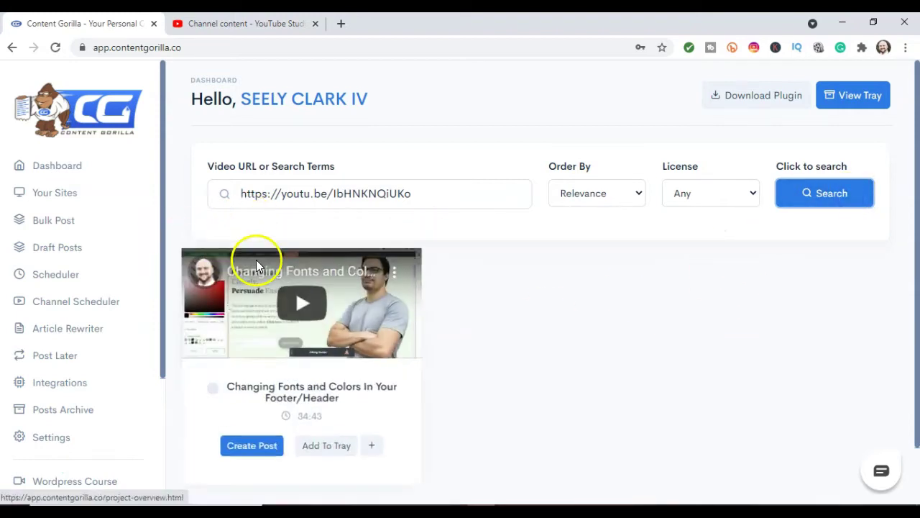
{"action": "scroll", "coordinate": [489, 290], "scroll_direction": "down", "scroll_amount": 1}
{"action": "left_click", "coordinate": [242, 387]}
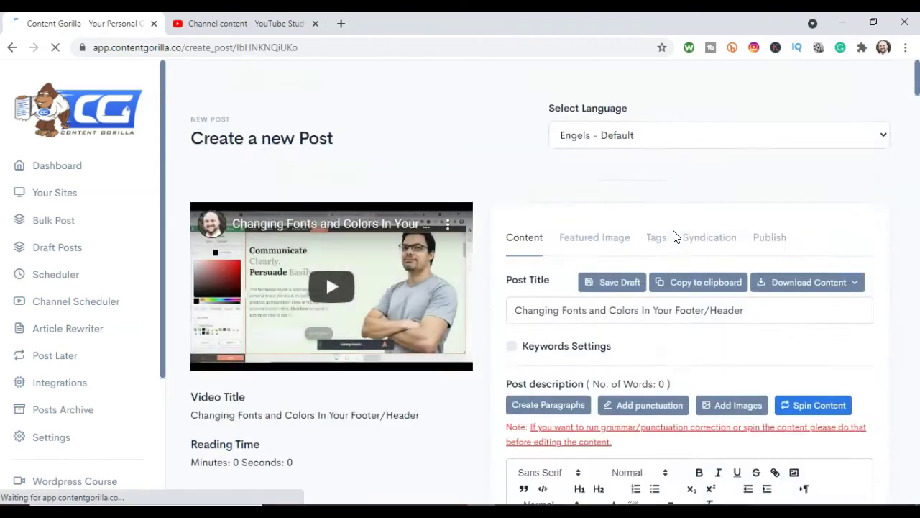
{"action": "scroll", "coordinate": [678, 233], "scroll_direction": "down", "scroll_amount": 15}
{"action": "scroll", "coordinate": [680, 225], "scroll_direction": "up", "scroll_amount": 1}
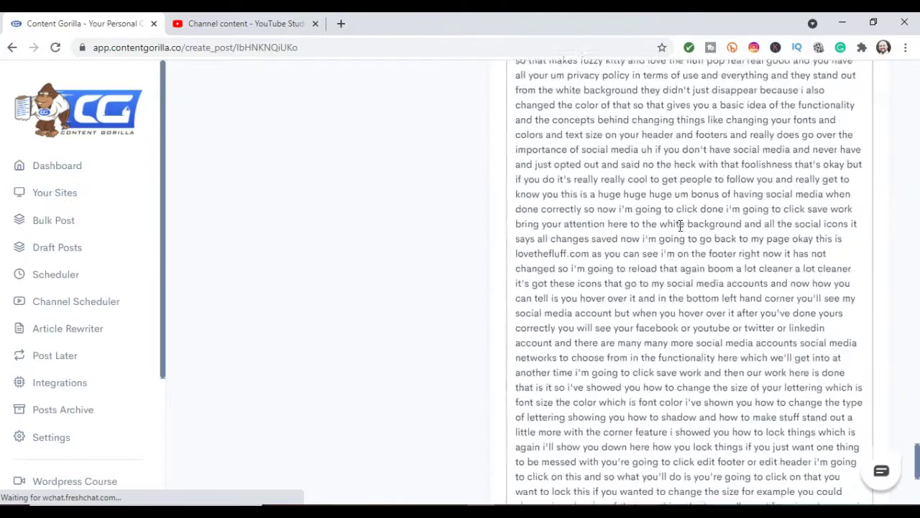
{"action": "scroll", "coordinate": [680, 225], "scroll_direction": "up", "scroll_amount": 20}
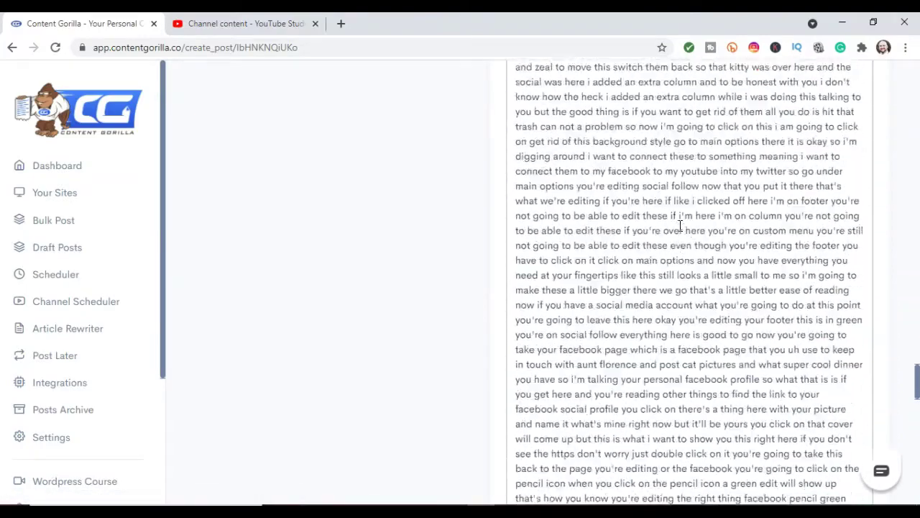
{"action": "scroll", "coordinate": [680, 225], "scroll_direction": "up", "scroll_amount": 20}
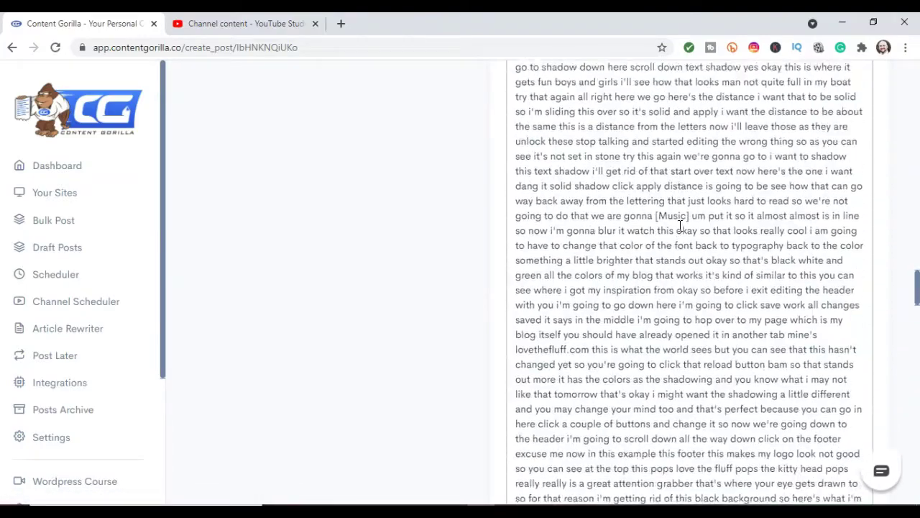
{"action": "scroll", "coordinate": [680, 225], "scroll_direction": "up", "scroll_amount": 20}
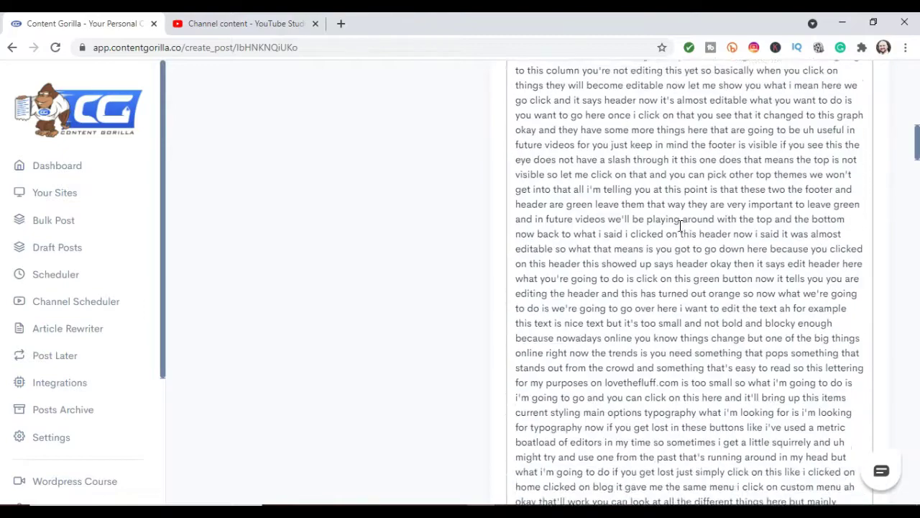
{"action": "scroll", "coordinate": [680, 225], "scroll_direction": "up", "scroll_amount": 15}
{"action": "scroll", "coordinate": [679, 225], "scroll_direction": "down", "scroll_amount": 3}
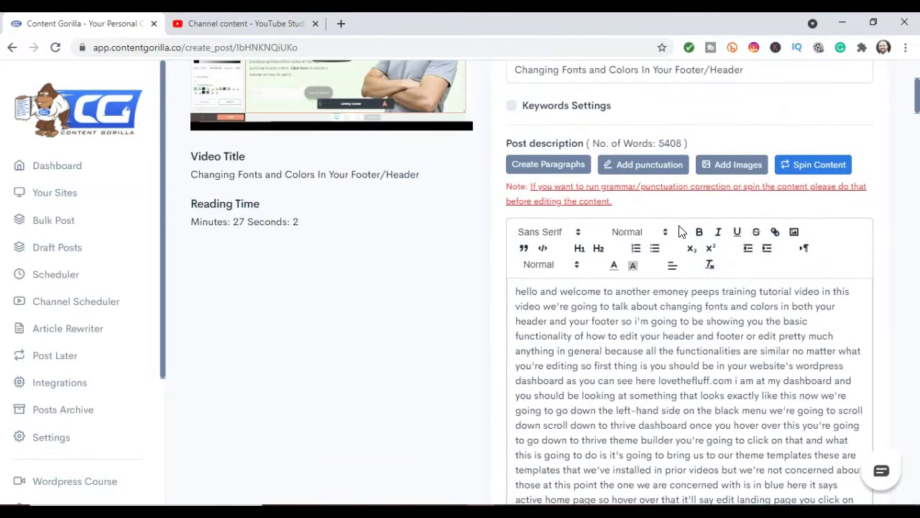
{"action": "scroll", "coordinate": [680, 226], "scroll_direction": "down", "scroll_amount": 3}
{"action": "scroll", "coordinate": [680, 226], "scroll_direction": "up", "scroll_amount": 5}
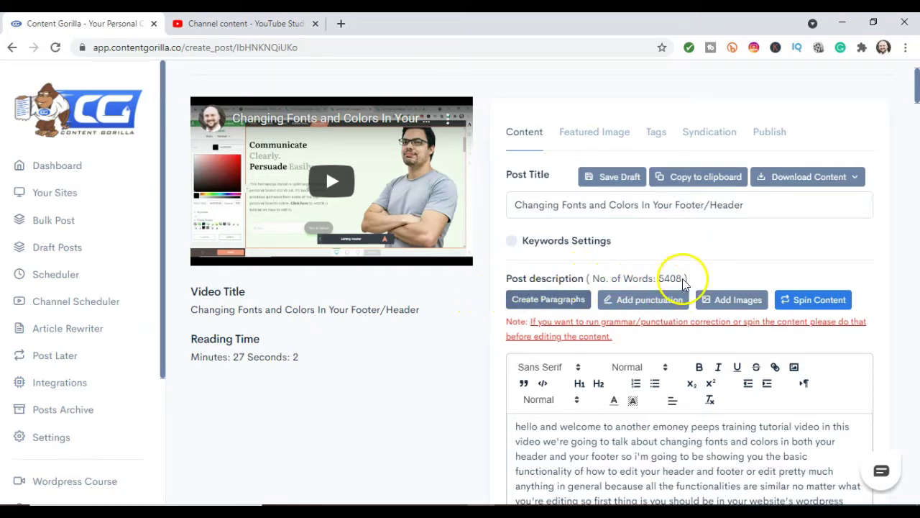
{"action": "scroll", "coordinate": [693, 278], "scroll_direction": "down", "scroll_amount": 3}
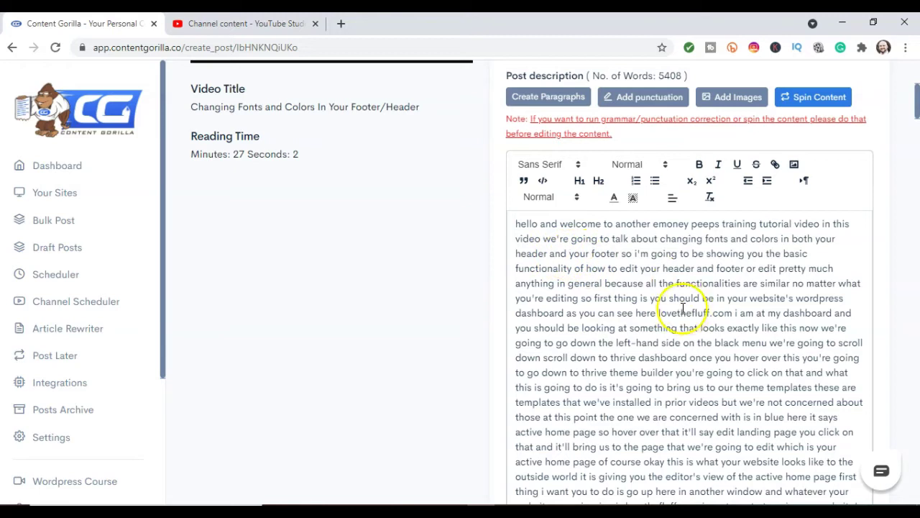
{"action": "scroll", "coordinate": [499, 241], "scroll_direction": "down", "scroll_amount": 2}
{"action": "scroll", "coordinate": [501, 243], "scroll_direction": "up", "scroll_amount": 2}
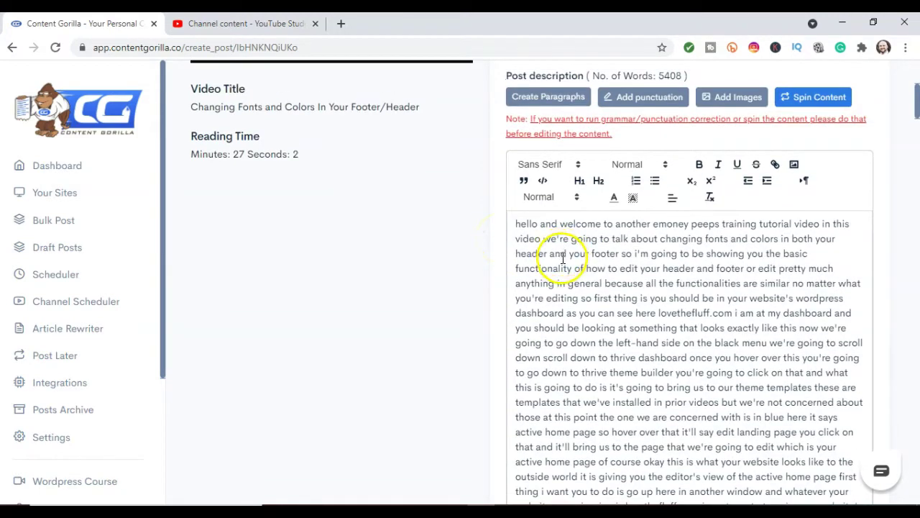
{"action": "scroll", "coordinate": [642, 263], "scroll_direction": "down", "scroll_amount": 3}
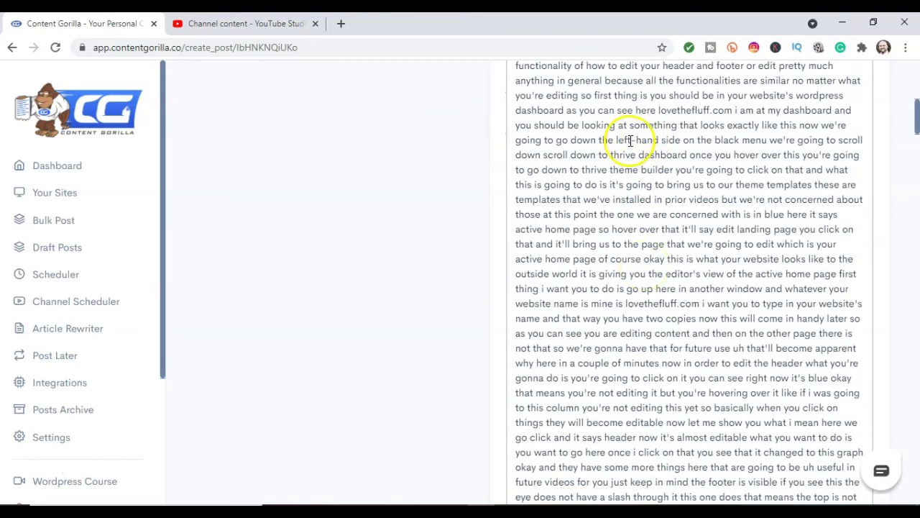
{"action": "scroll", "coordinate": [623, 208], "scroll_direction": "down", "scroll_amount": 10}
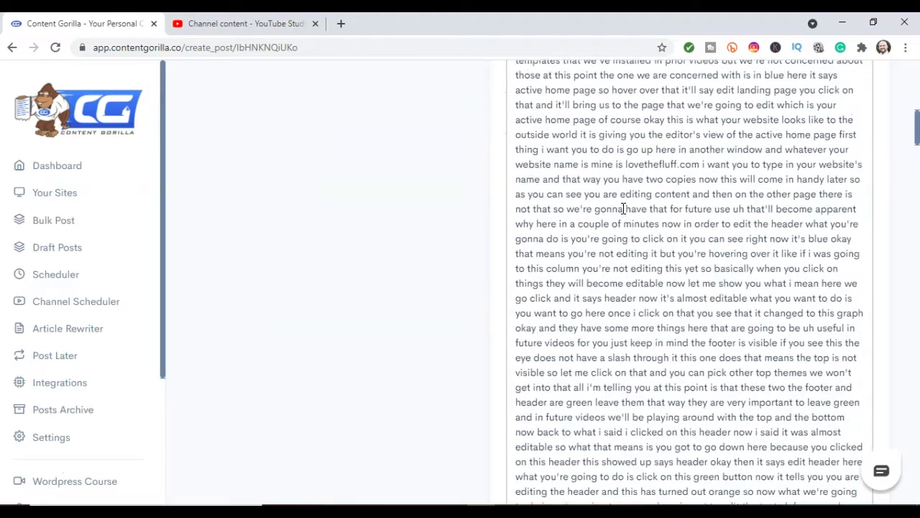
{"action": "scroll", "coordinate": [624, 208], "scroll_direction": "down", "scroll_amount": 15}
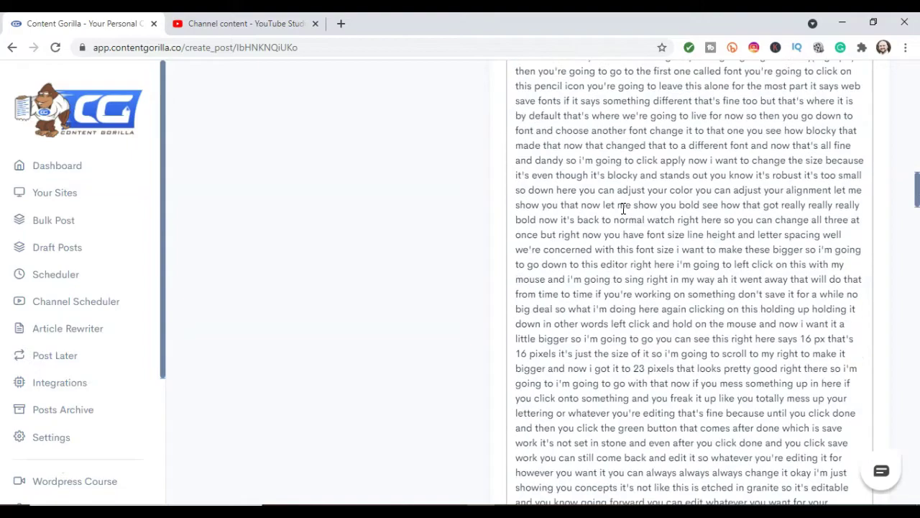
{"action": "scroll", "coordinate": [623, 208], "scroll_direction": "down", "scroll_amount": 15}
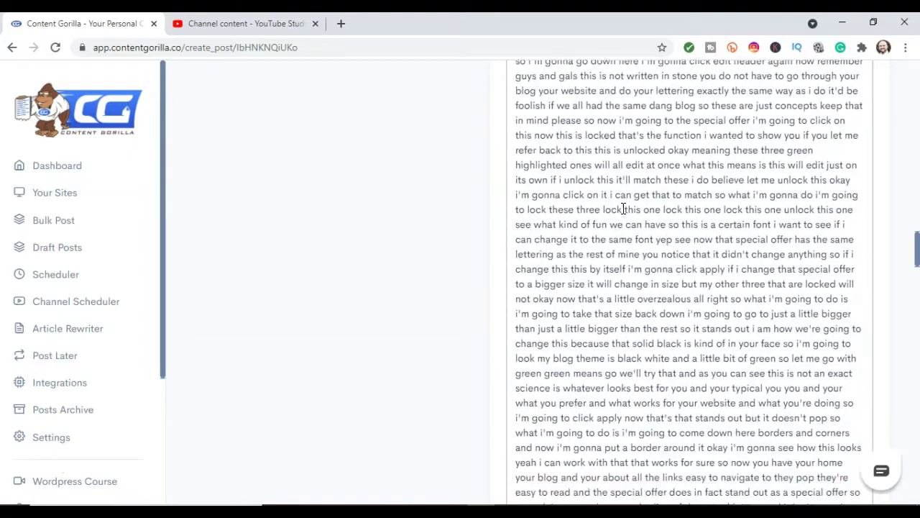
{"action": "scroll", "coordinate": [489, 248], "scroll_direction": "down", "scroll_amount": 15}
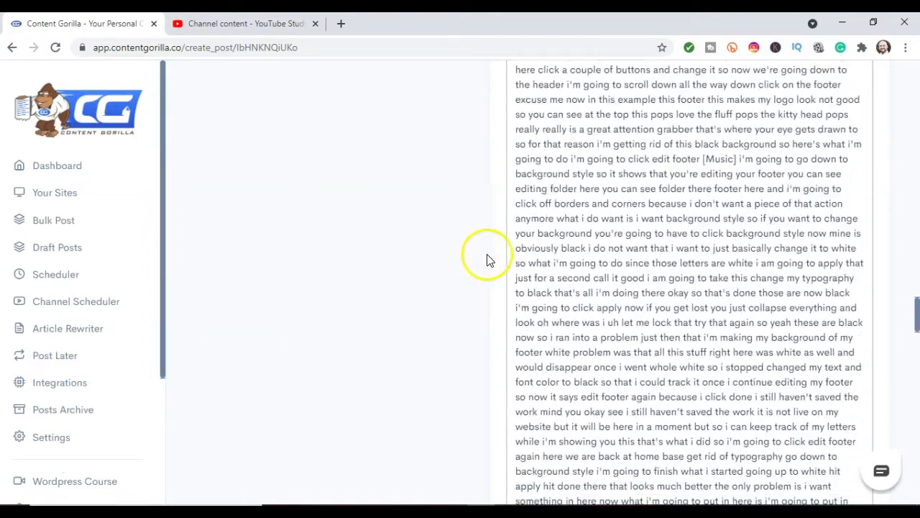
{"action": "scroll", "coordinate": [683, 311], "scroll_direction": "down", "scroll_amount": 15}
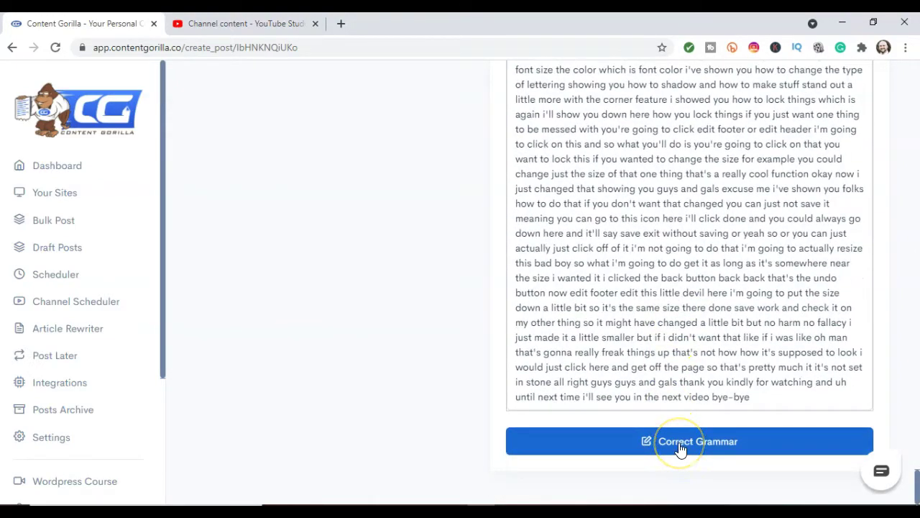
Run Correct Grammar on the post description and dismiss the Congrats message
{"action": "left_click", "coordinate": [680, 446]}
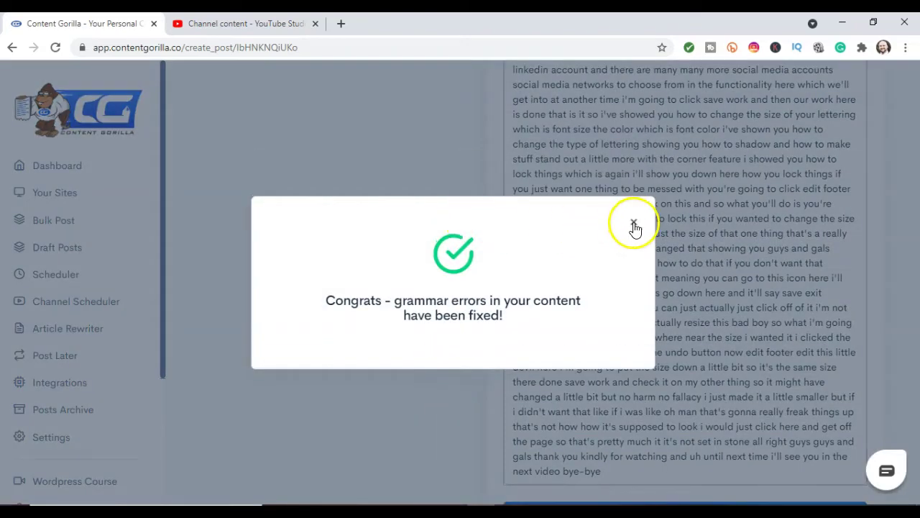
{"action": "left_click", "coordinate": [634, 225]}
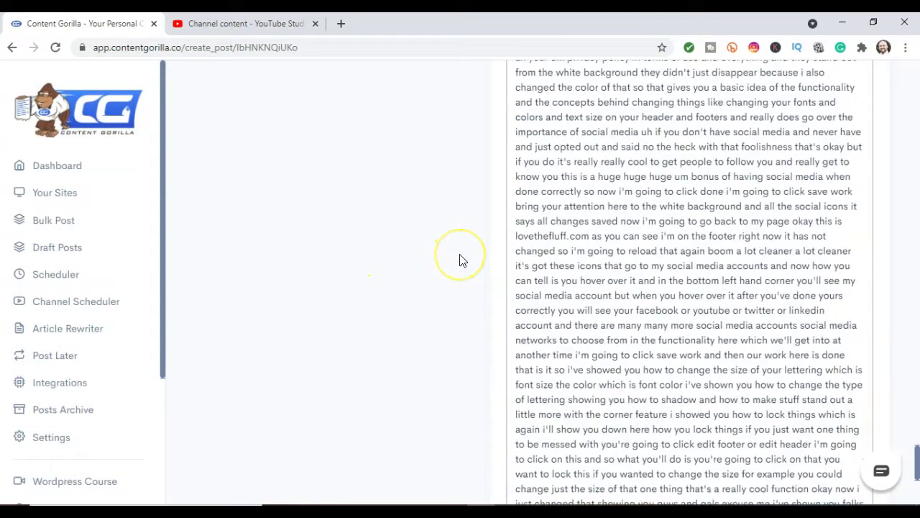
{"action": "scroll", "coordinate": [462, 260], "scroll_direction": "up", "scroll_amount": 10}
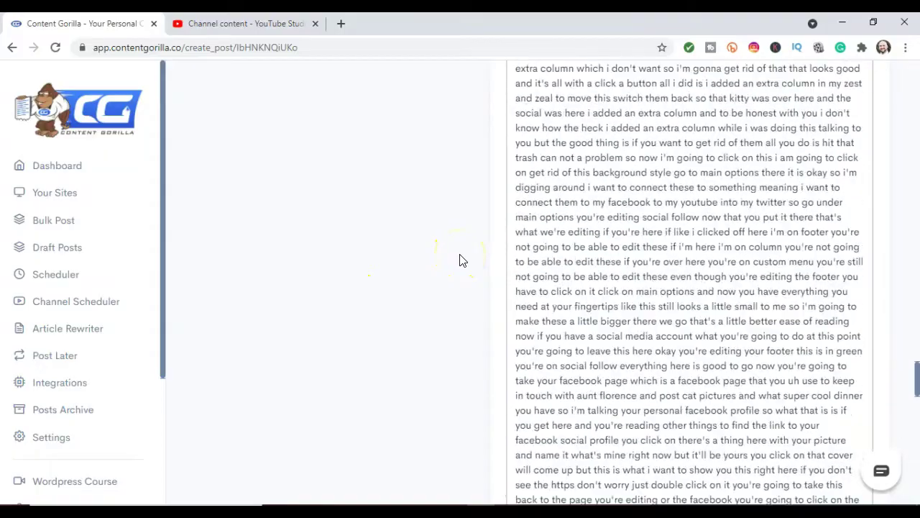
{"action": "scroll", "coordinate": [463, 260], "scroll_direction": "up", "scroll_amount": 10}
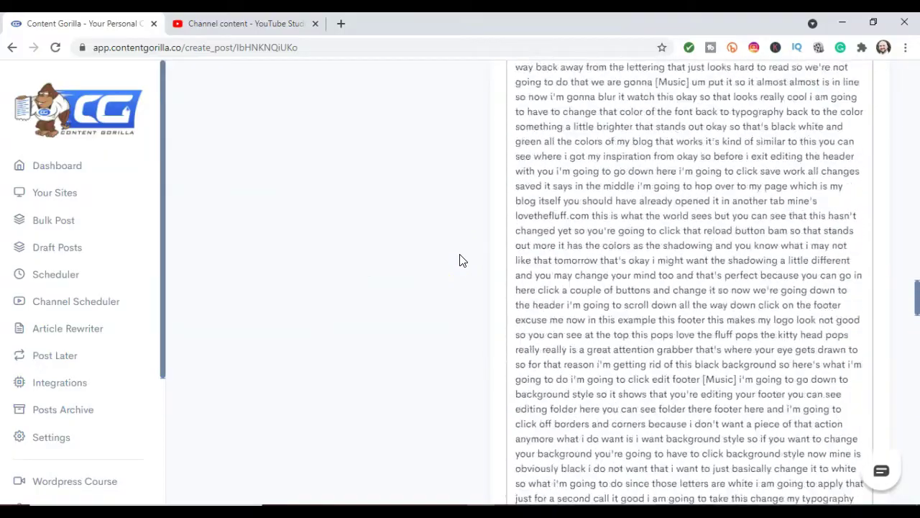
{"action": "scroll", "coordinate": [463, 260], "scroll_direction": "up", "scroll_amount": 10}
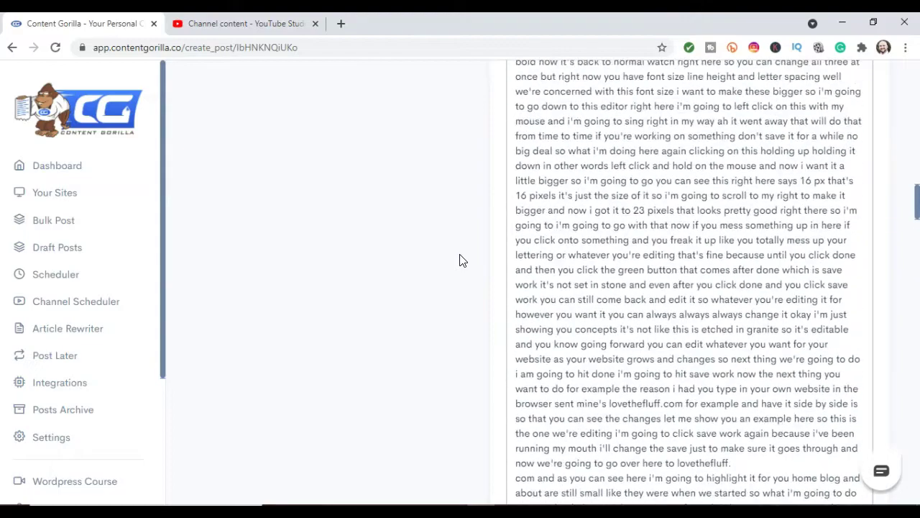
{"action": "scroll", "coordinate": [462, 260], "scroll_direction": "up", "scroll_amount": 10}
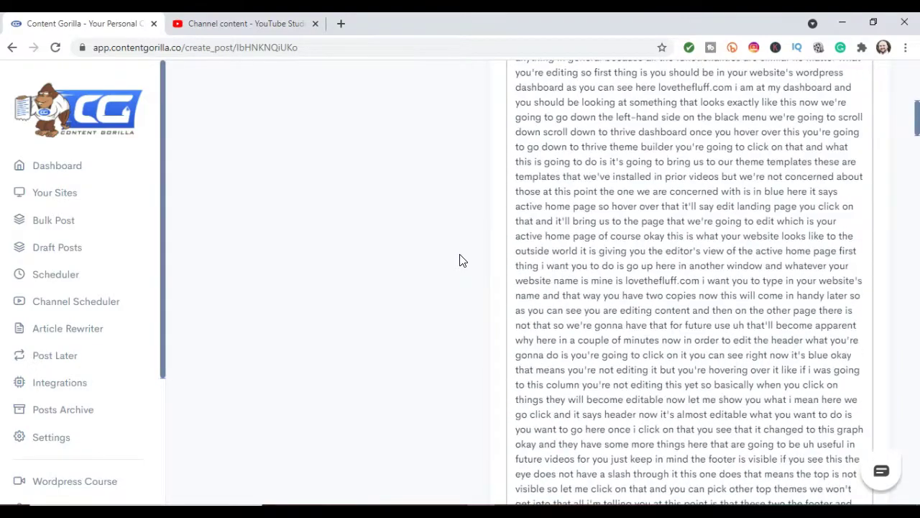
{"action": "scroll", "coordinate": [462, 260], "scroll_direction": "up", "scroll_amount": 4}
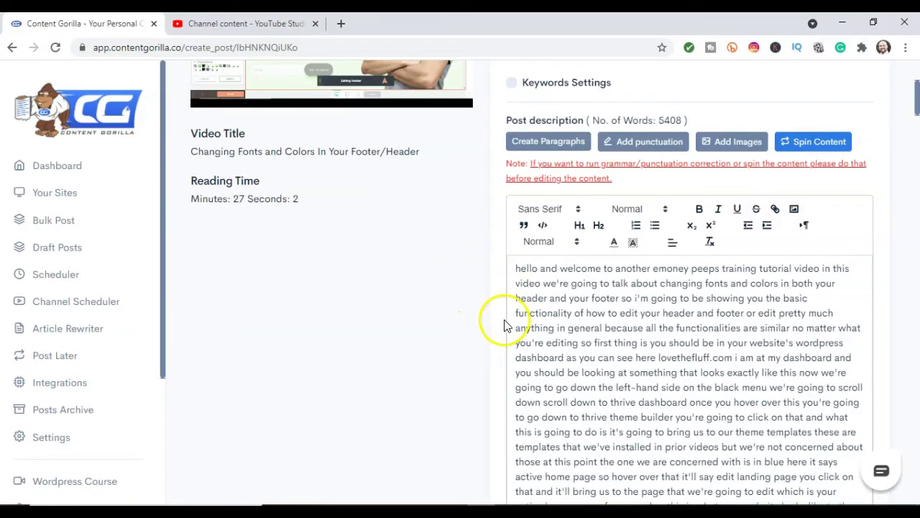
{"action": "scroll", "coordinate": [504, 326], "scroll_direction": "down", "scroll_amount": 2}
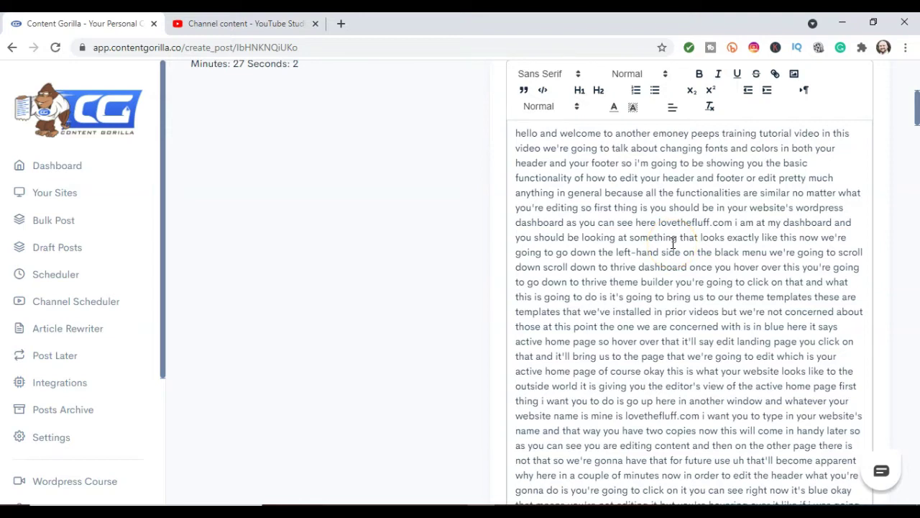
{"action": "scroll", "coordinate": [673, 243], "scroll_direction": "up", "scroll_amount": 3}
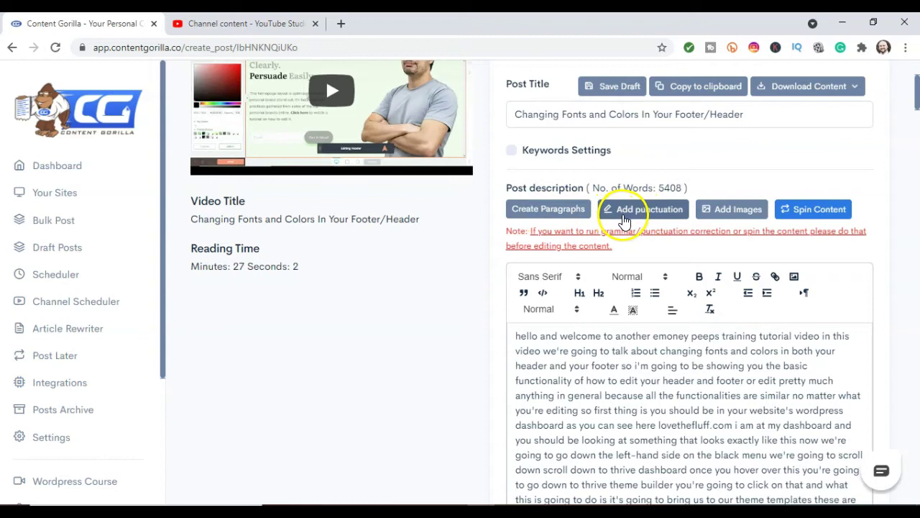
Add punctuation to the post description and review the capitalised, paragraphed text
{"action": "left_click", "coordinate": [568, 208]}
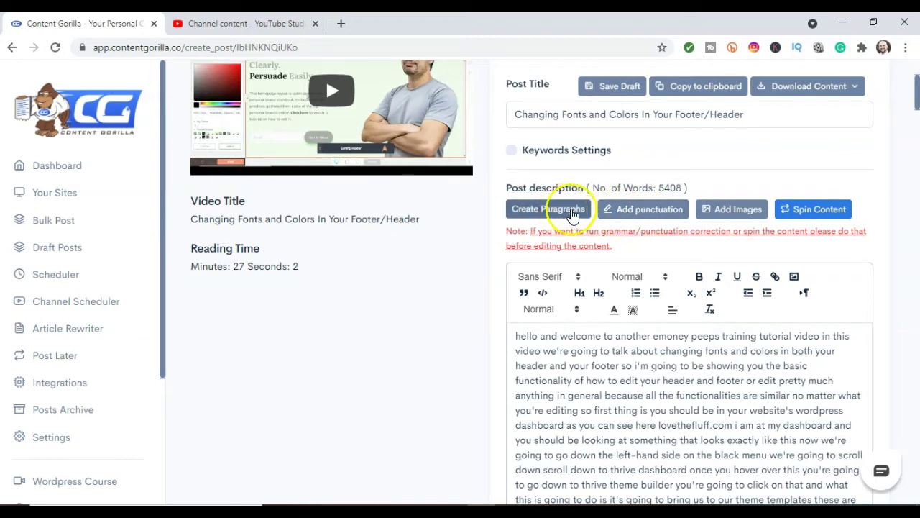
{"action": "left_click", "coordinate": [633, 210]}
{"action": "left_click", "coordinate": [448, 277]}
{"action": "left_click", "coordinate": [481, 302]}
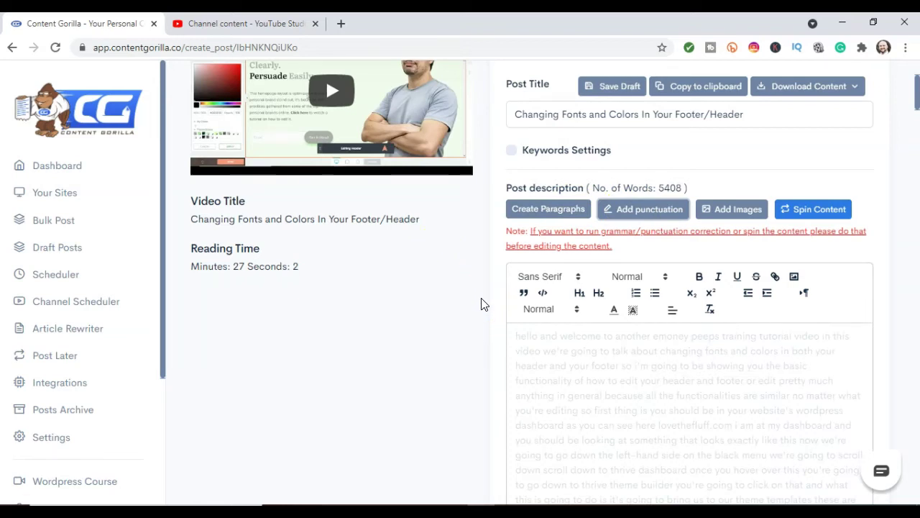
{"action": "left_click", "coordinate": [490, 318]}
{"action": "scroll", "coordinate": [493, 321], "scroll_direction": "down", "scroll_amount": 5}
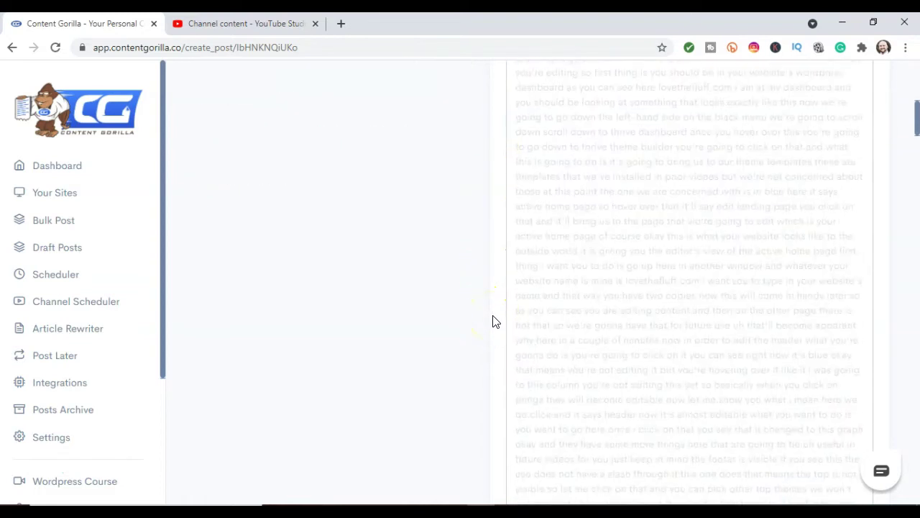
{"action": "scroll", "coordinate": [481, 239], "scroll_direction": "up", "scroll_amount": 2}
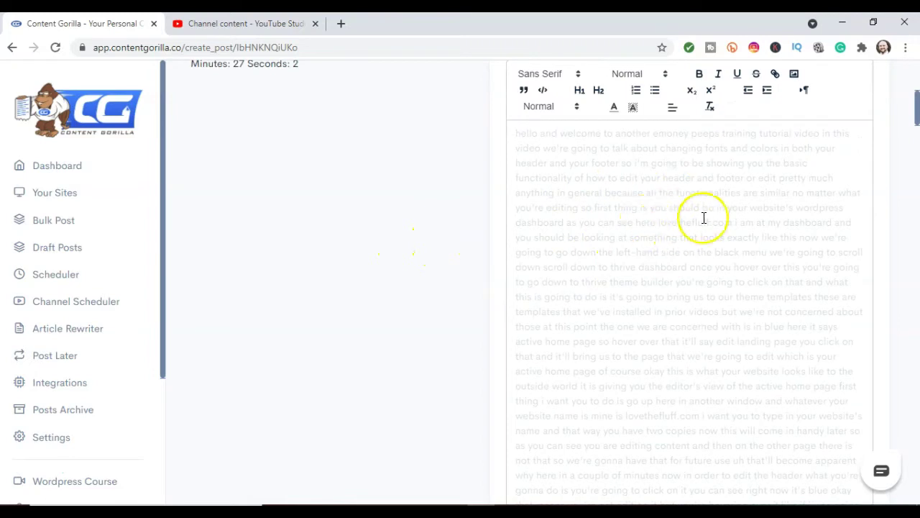
{"action": "scroll", "coordinate": [446, 180], "scroll_direction": "up", "scroll_amount": 2}
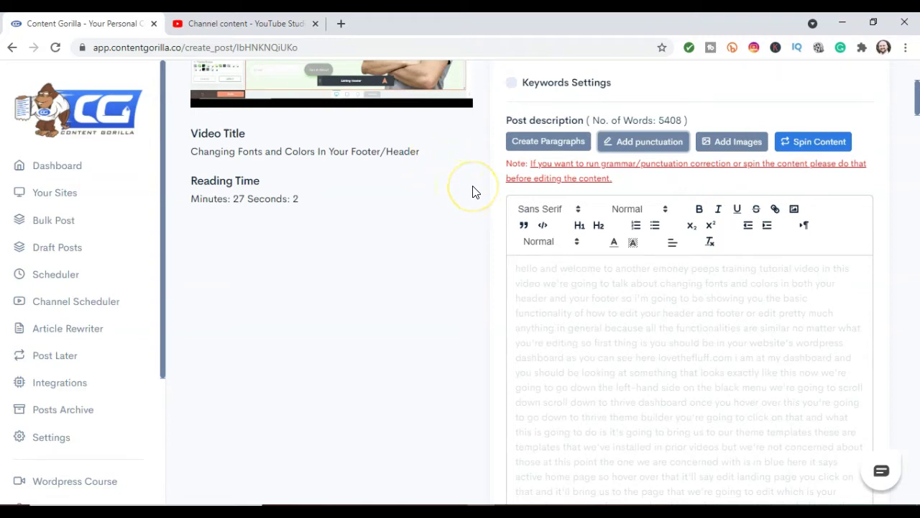
{"action": "scroll", "coordinate": [472, 193], "scroll_direction": "up", "scroll_amount": 1}
{"action": "scroll", "coordinate": [484, 278], "scroll_direction": "up", "scroll_amount": 1}
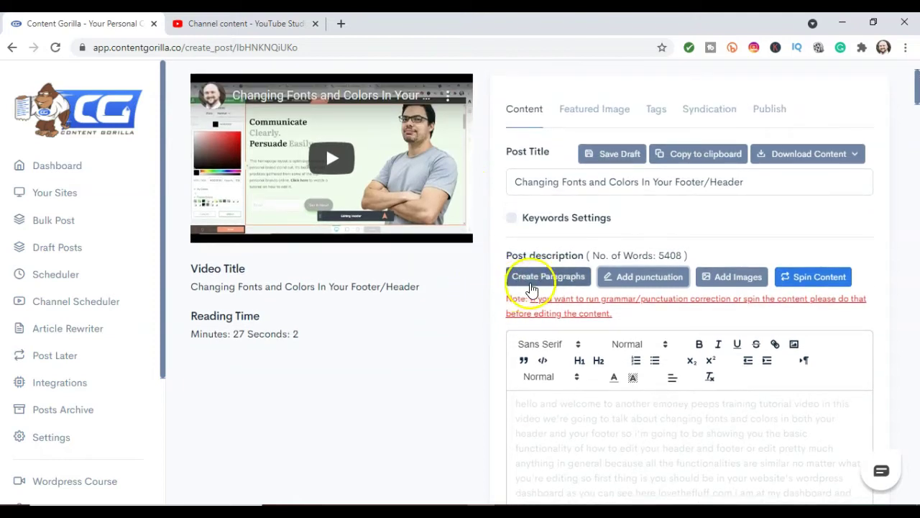
{"action": "scroll", "coordinate": [535, 279], "scroll_direction": "down", "scroll_amount": 2}
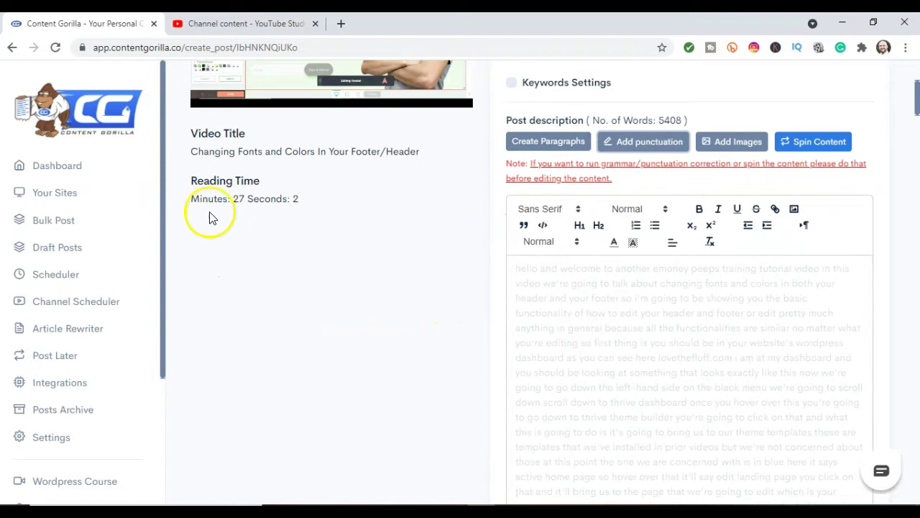
{"action": "scroll", "coordinate": [691, 207], "scroll_direction": "up", "scroll_amount": 3}
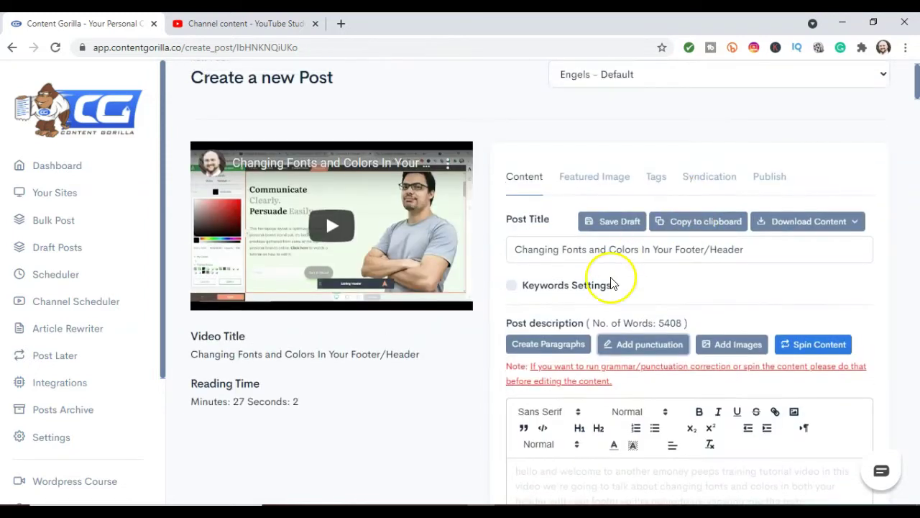
{"action": "scroll", "coordinate": [630, 293], "scroll_direction": "down", "scroll_amount": 2}
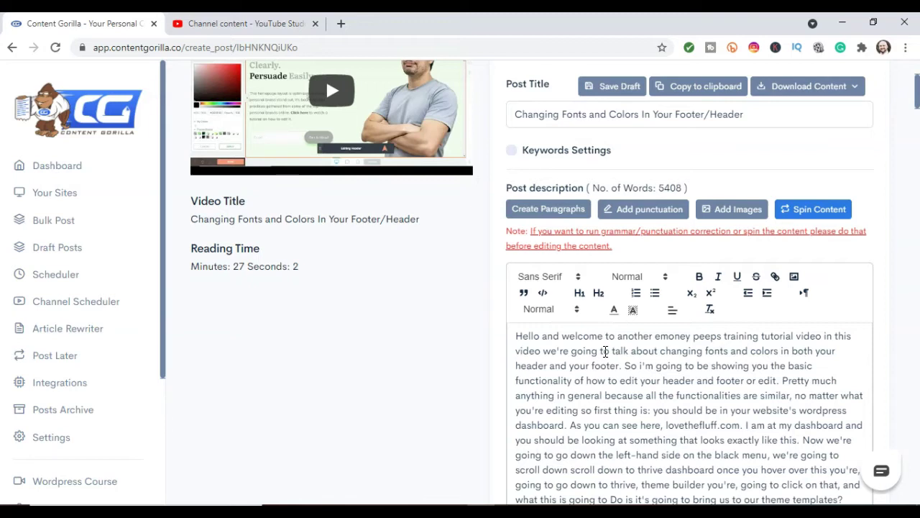
{"action": "scroll", "coordinate": [606, 351], "scroll_direction": "down", "scroll_amount": 3}
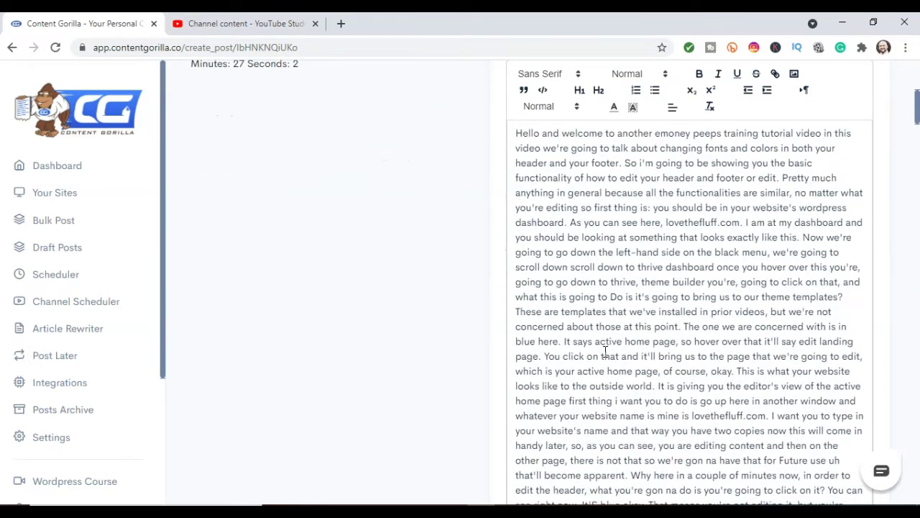
{"action": "scroll", "coordinate": [602, 353], "scroll_direction": "up", "scroll_amount": 2}
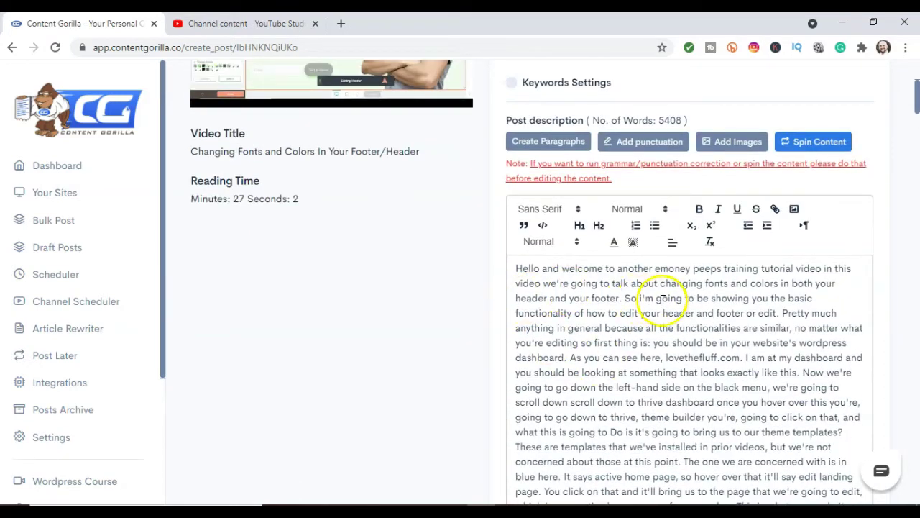
{"action": "scroll", "coordinate": [666, 317], "scroll_direction": "down", "scroll_amount": 2}
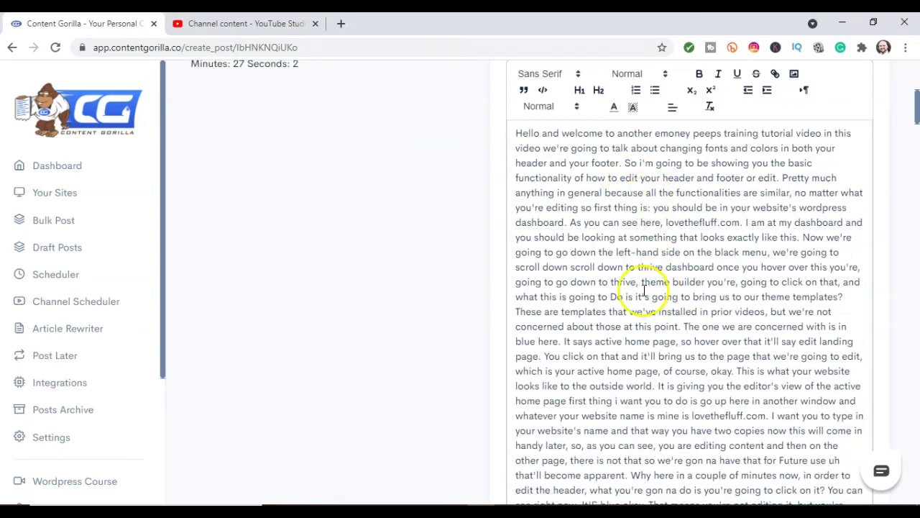
{"action": "scroll", "coordinate": [653, 304], "scroll_direction": "down", "scroll_amount": 1}
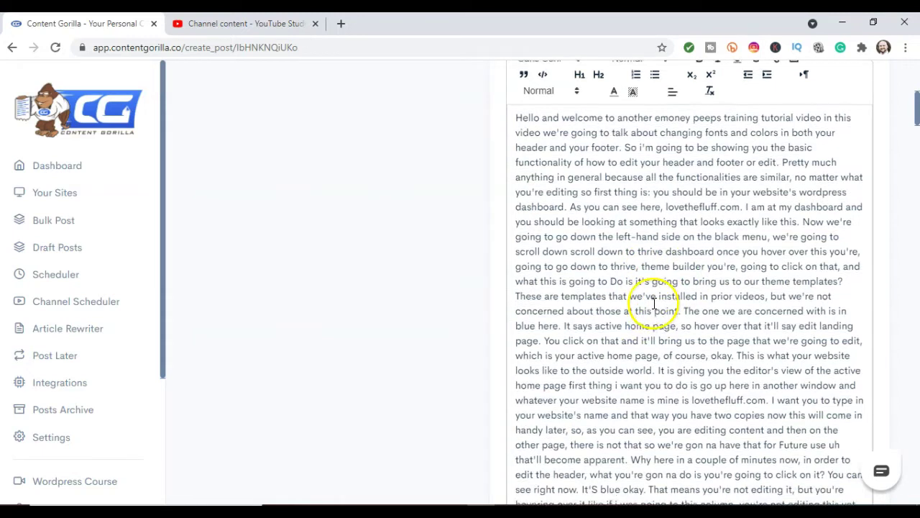
{"action": "scroll", "coordinate": [651, 301], "scroll_direction": "down", "scroll_amount": 2}
{"action": "scroll", "coordinate": [633, 288], "scroll_direction": "up", "scroll_amount": 5}
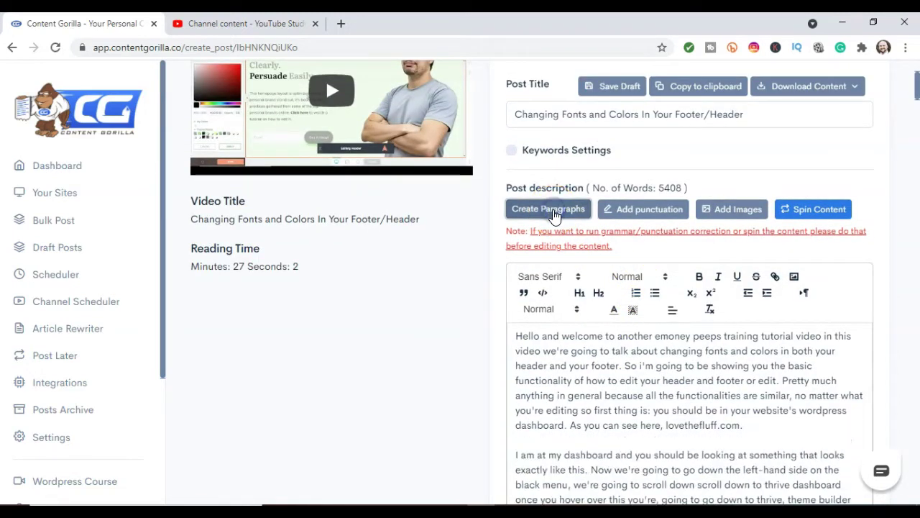
{"action": "scroll", "coordinate": [585, 247], "scroll_direction": "down", "scroll_amount": 5}
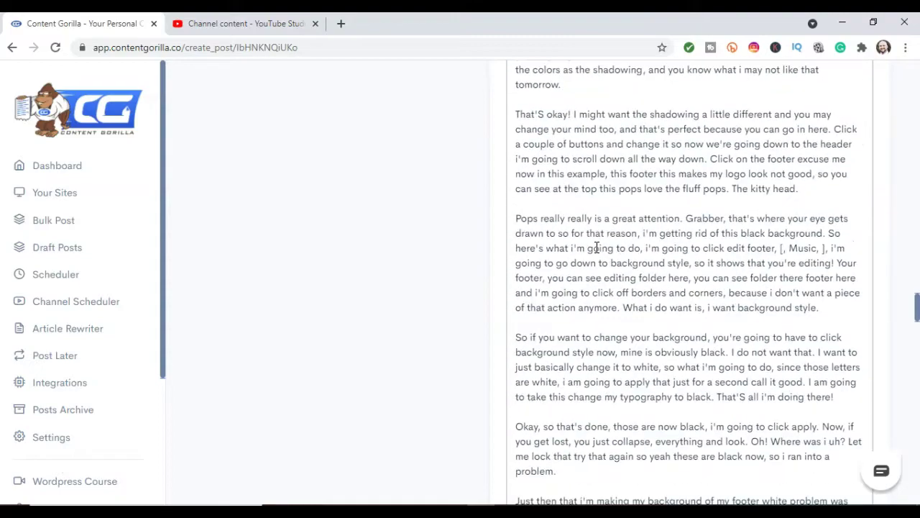
{"action": "scroll", "coordinate": [596, 247], "scroll_direction": "down", "scroll_amount": 5}
{"action": "scroll", "coordinate": [596, 247], "scroll_direction": "down", "scroll_amount": 13}
{"action": "scroll", "coordinate": [596, 246], "scroll_direction": "up", "scroll_amount": 10}
{"action": "scroll", "coordinate": [597, 247], "scroll_direction": "up", "scroll_amount": 10}
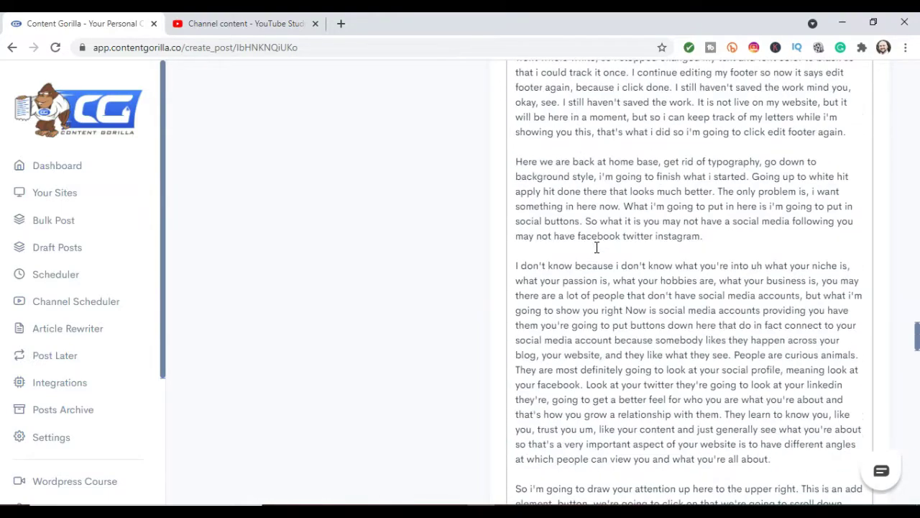
{"action": "scroll", "coordinate": [596, 247], "scroll_direction": "down", "scroll_amount": 3}
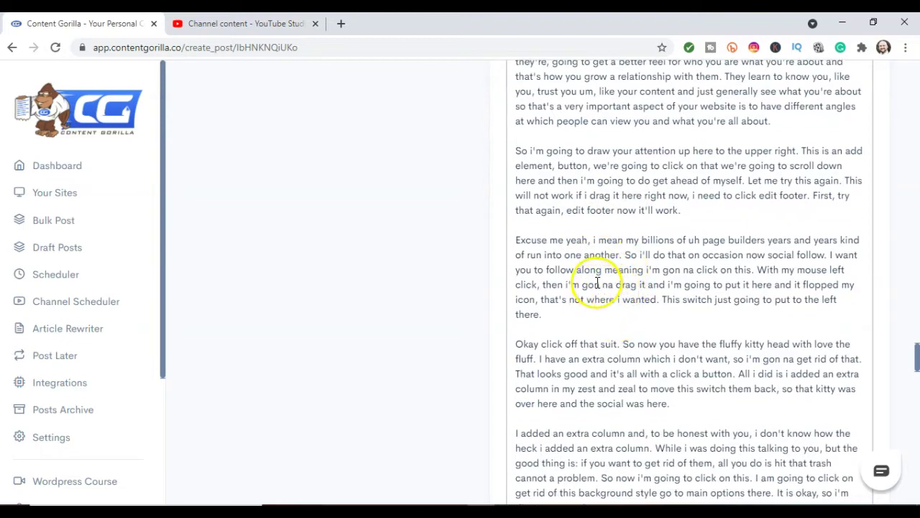
{"action": "scroll", "coordinate": [597, 283], "scroll_direction": "down", "scroll_amount": 2}
{"action": "scroll", "coordinate": [648, 229], "scroll_direction": "up", "scroll_amount": 7}
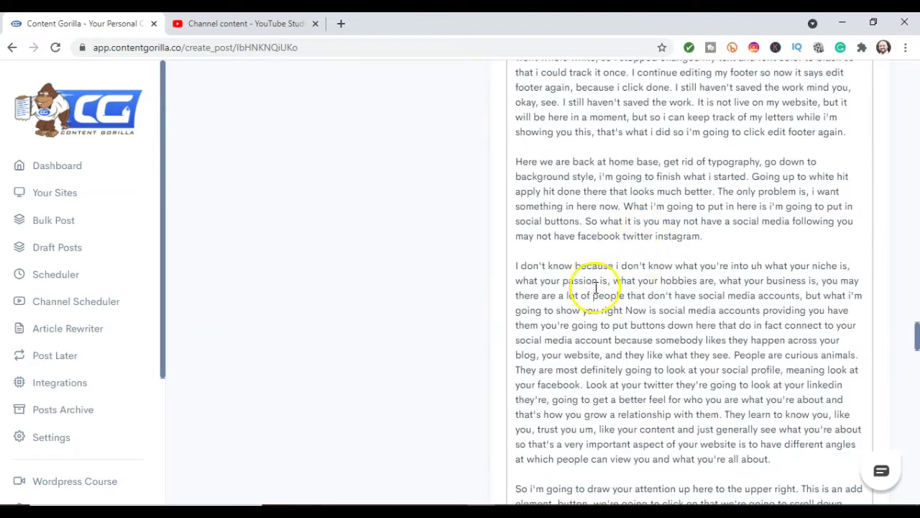
{"action": "scroll", "coordinate": [623, 287], "scroll_direction": "up", "scroll_amount": 3}
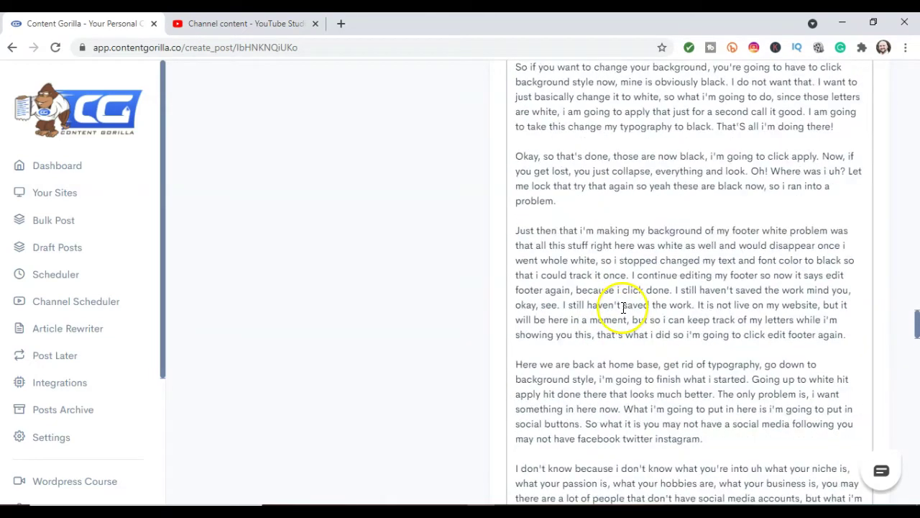
{"action": "scroll", "coordinate": [623, 308], "scroll_direction": "up", "scroll_amount": 2}
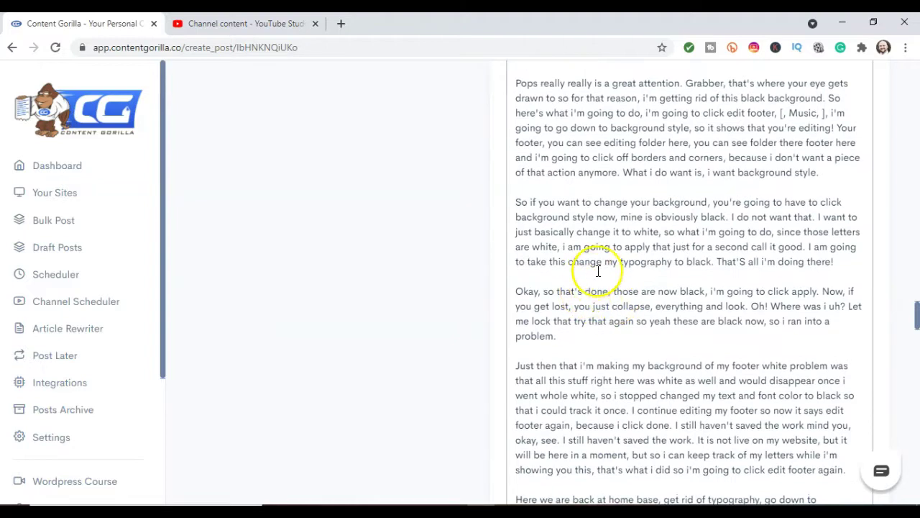
{"action": "scroll", "coordinate": [563, 248], "scroll_direction": "up", "scroll_amount": 1}
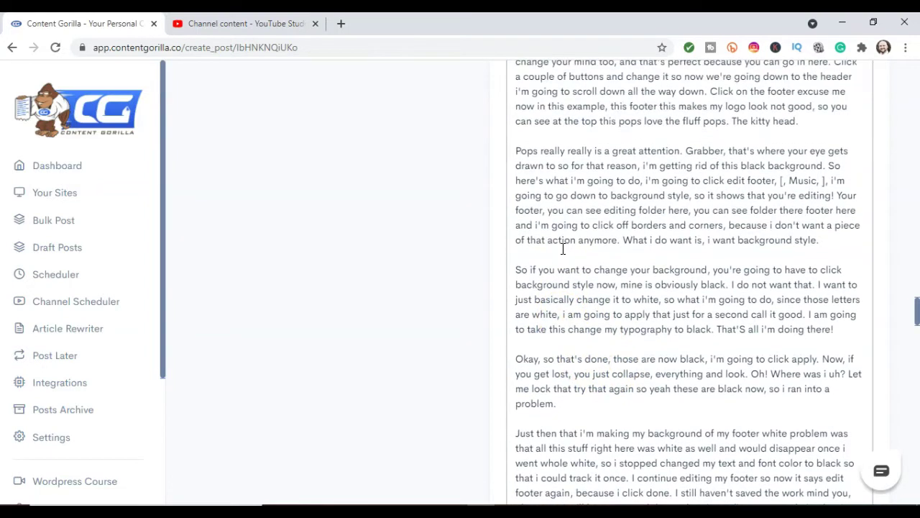
{"action": "scroll", "coordinate": [563, 248], "scroll_direction": "up", "scroll_amount": 2}
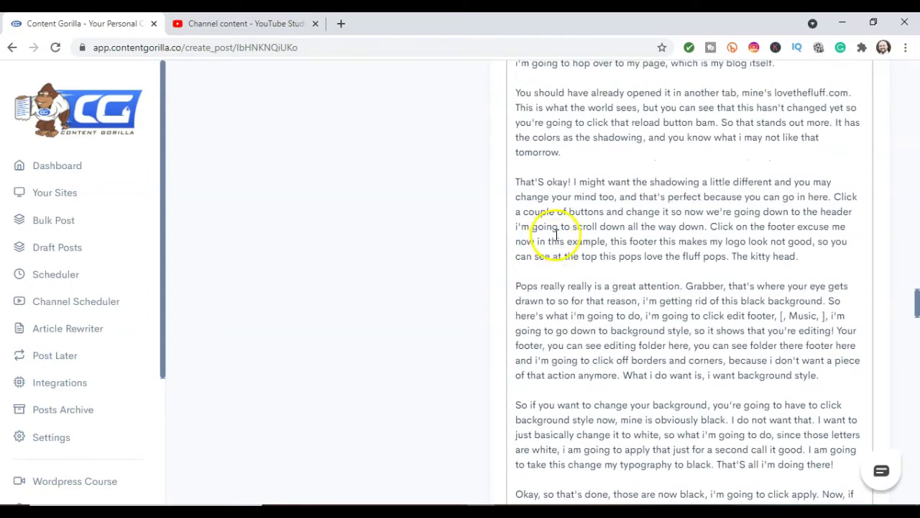
{"action": "scroll", "coordinate": [621, 185], "scroll_direction": "down", "scroll_amount": 2}
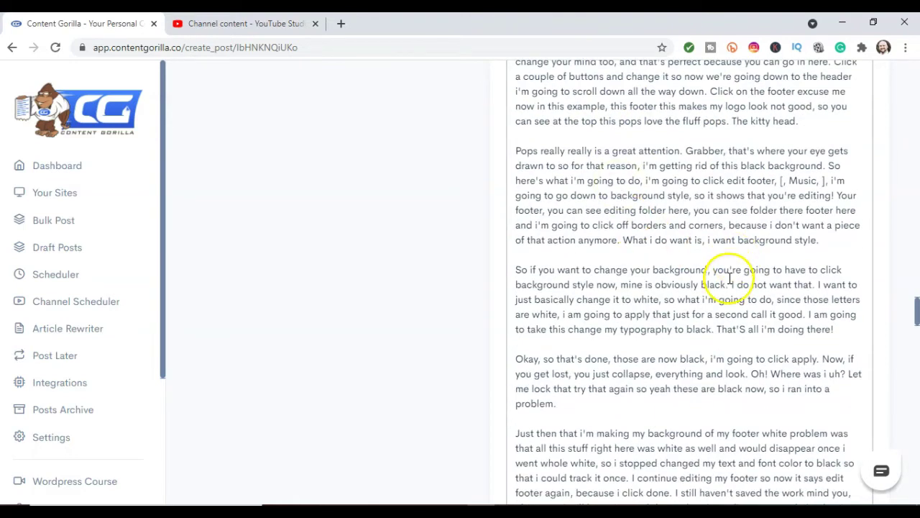
{"action": "scroll", "coordinate": [654, 294], "scroll_direction": "down", "scroll_amount": 1}
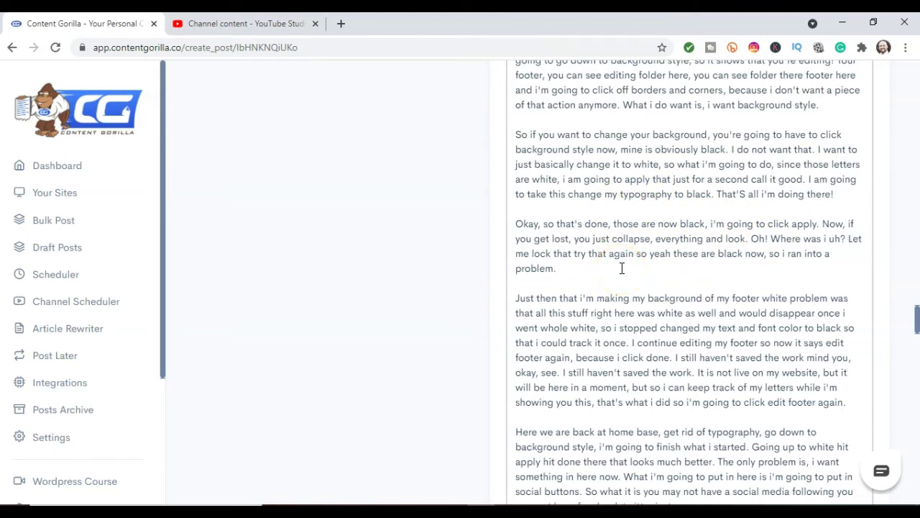
{"action": "double_click", "coordinate": [835, 240]}
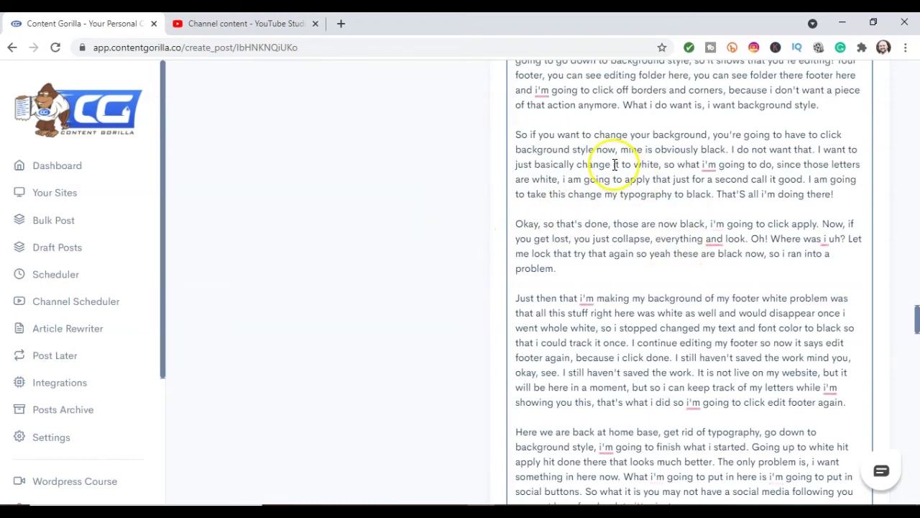
{"action": "scroll", "coordinate": [615, 164], "scroll_direction": "up", "scroll_amount": 20}
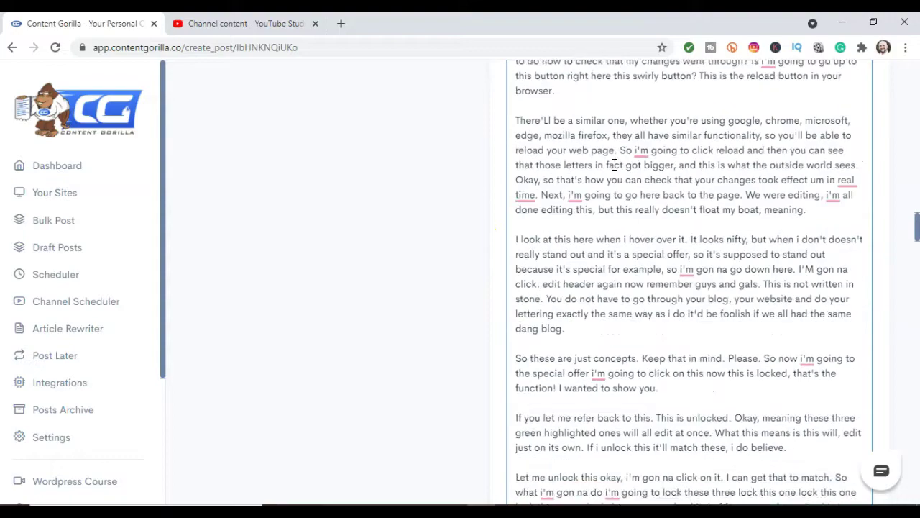
{"action": "scroll", "coordinate": [614, 164], "scroll_direction": "up", "scroll_amount": 20}
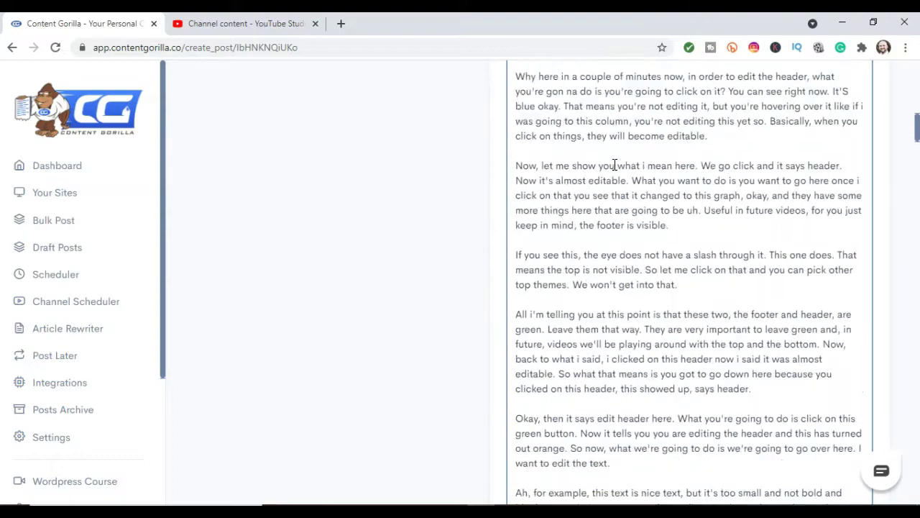
{"action": "scroll", "coordinate": [615, 164], "scroll_direction": "up", "scroll_amount": 15}
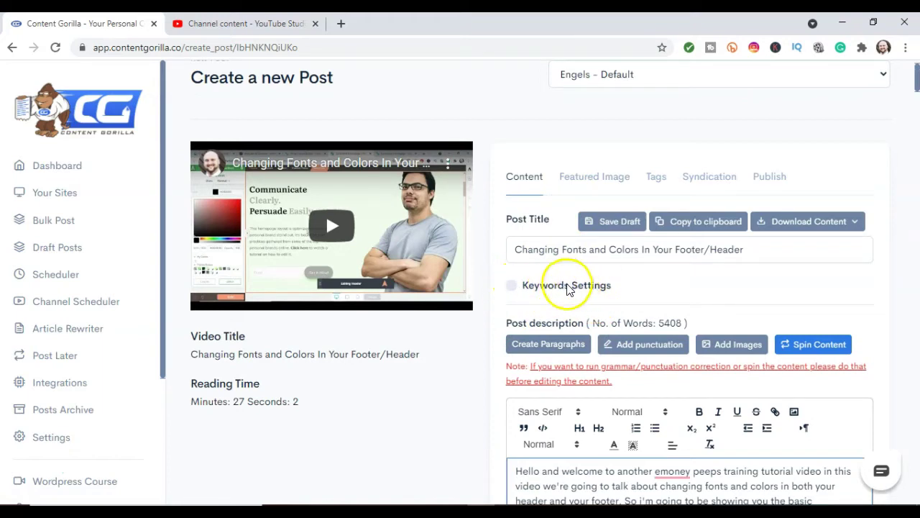
Enable Keywords Settings and replace every 'uh' in the post with nothing
{"action": "triple_click", "coordinate": [516, 282]}
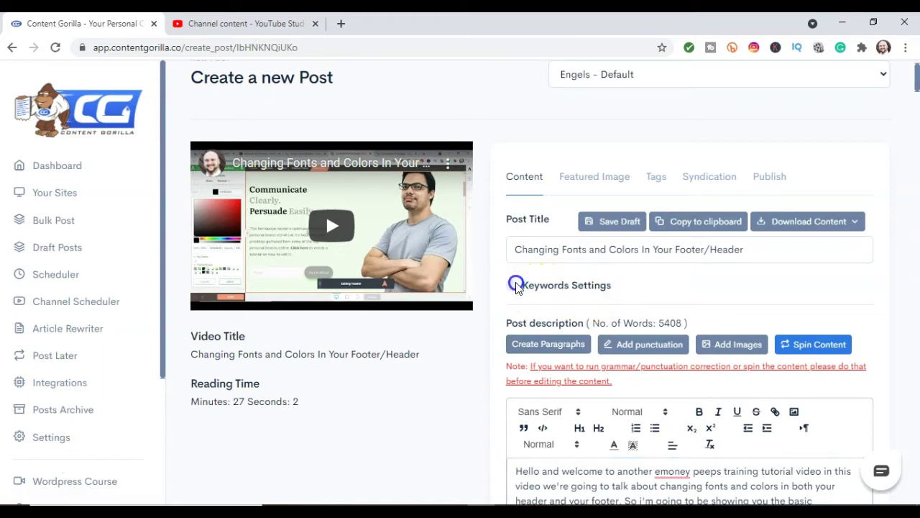
{"action": "left_click", "coordinate": [516, 282]}
{"action": "scroll", "coordinate": [582, 297], "scroll_direction": "down", "scroll_amount": 2}
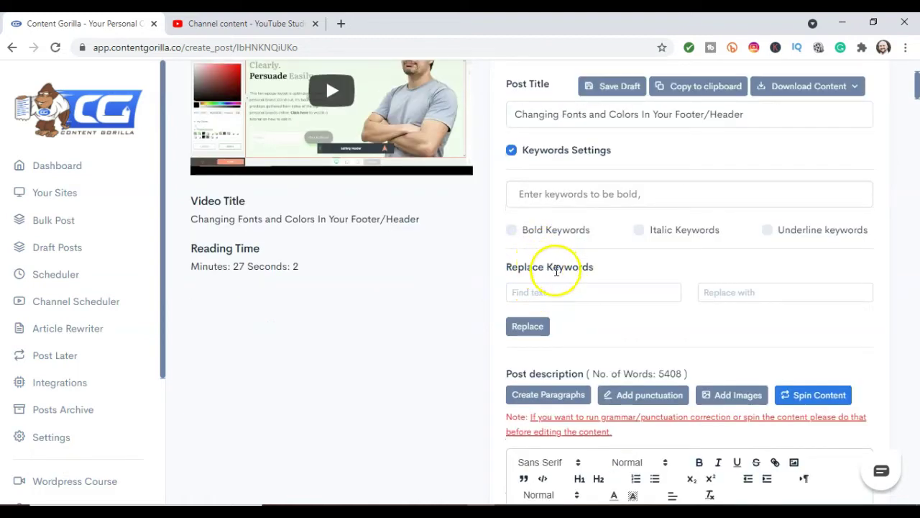
{"action": "left_click", "coordinate": [549, 294]}
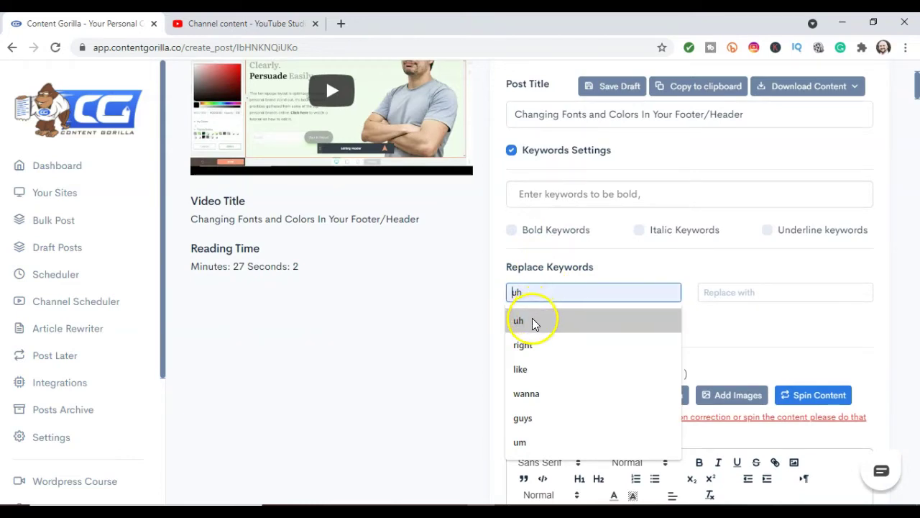
{"action": "left_click", "coordinate": [529, 321]}
{"action": "left_click", "coordinate": [734, 292]}
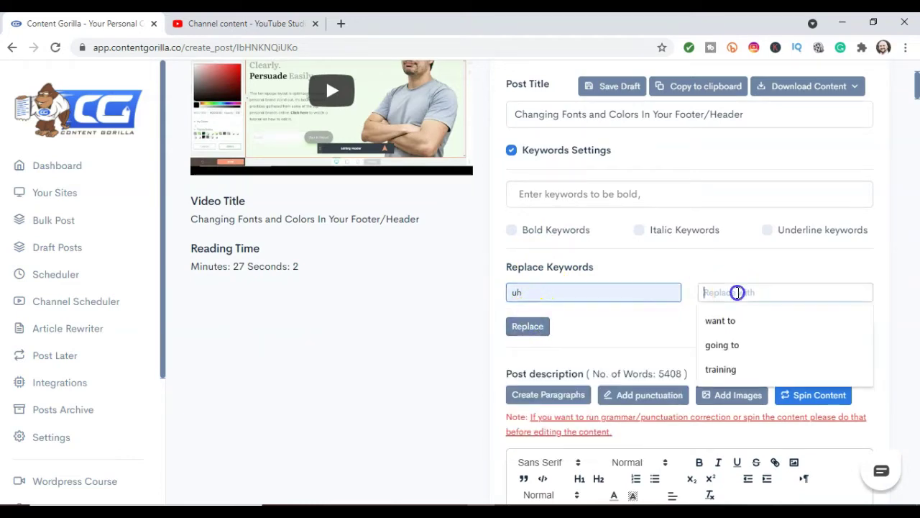
{"action": "left_click", "coordinate": [640, 293]}
{"action": "left_click", "coordinate": [711, 292]}
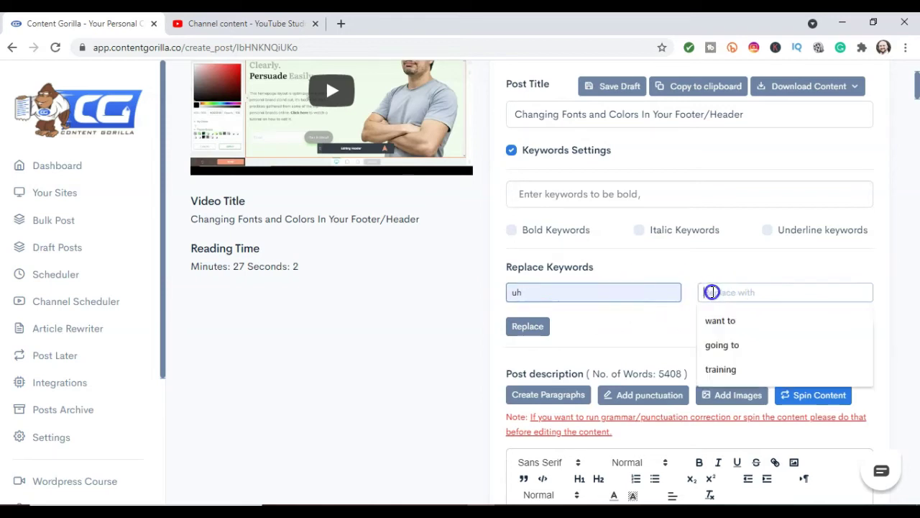
{"action": "left_click", "coordinate": [532, 328]}
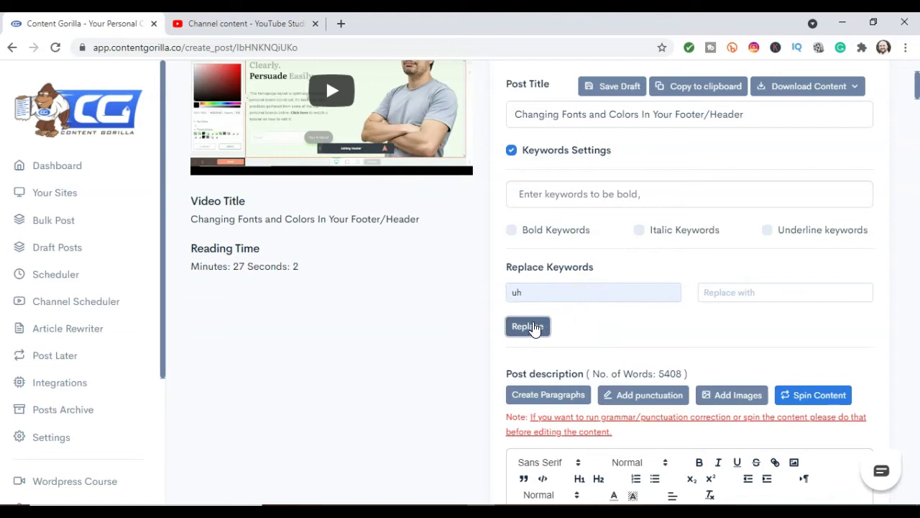
Change the find word to 'um' and replace every occurrence with nothing
{"action": "left_click", "coordinate": [530, 292]}
{"action": "key", "text": "BackSpace"}
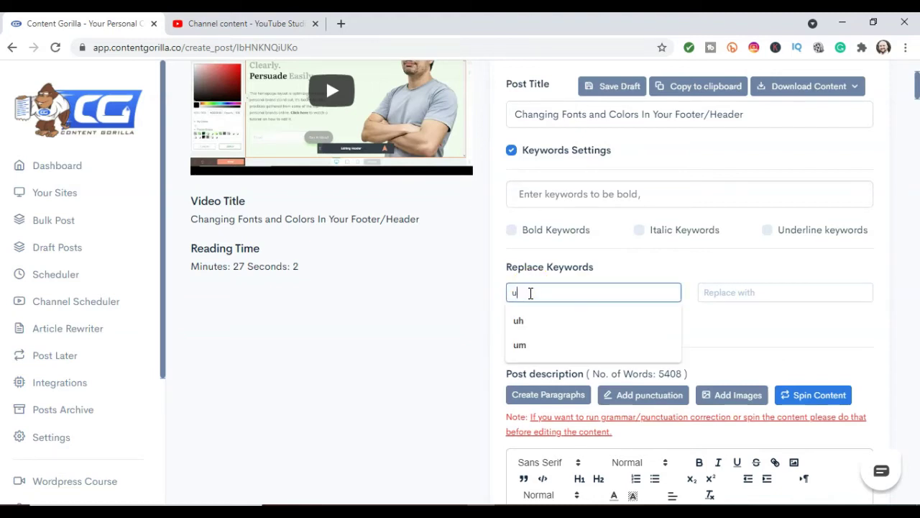
{"action": "type", "text": "m"}
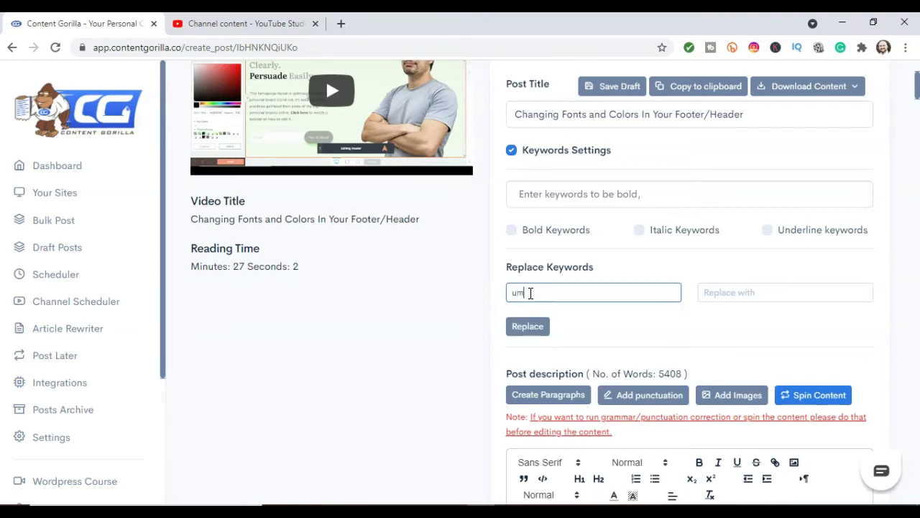
{"action": "left_click", "coordinate": [743, 293]}
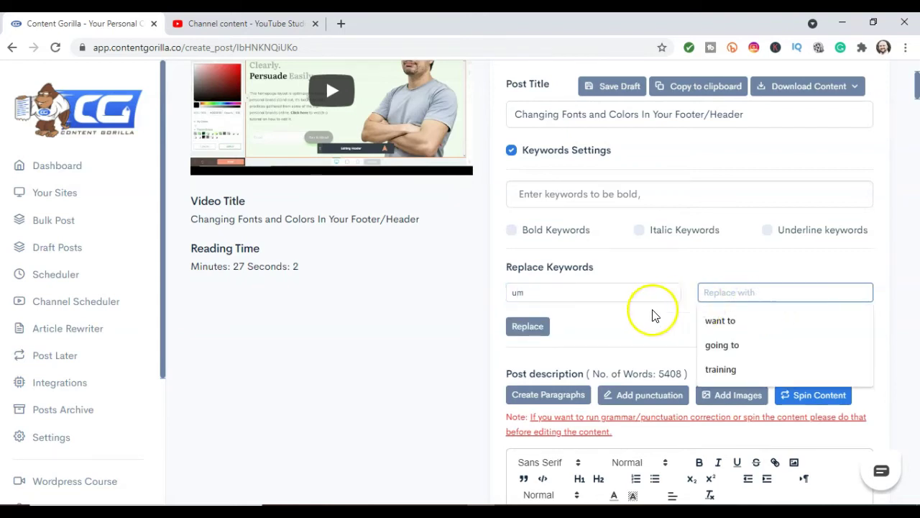
{"action": "left_click", "coordinate": [536, 328]}
{"action": "scroll", "coordinate": [537, 328], "scroll_direction": "down", "scroll_amount": 2}
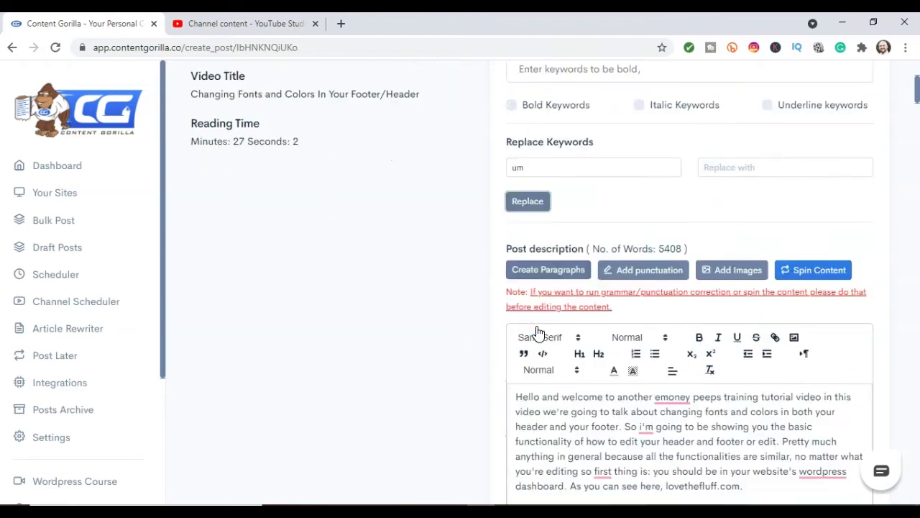
{"action": "scroll", "coordinate": [537, 331], "scroll_direction": "up", "scroll_amount": 2}
{"action": "scroll", "coordinate": [537, 331], "scroll_direction": "down", "scroll_amount": 3}
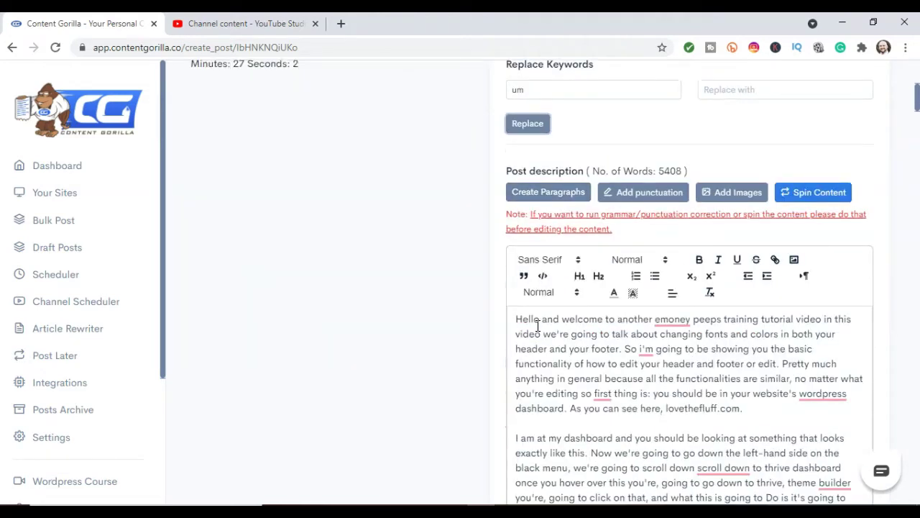
{"action": "scroll", "coordinate": [554, 336], "scroll_direction": "up", "scroll_amount": 2}
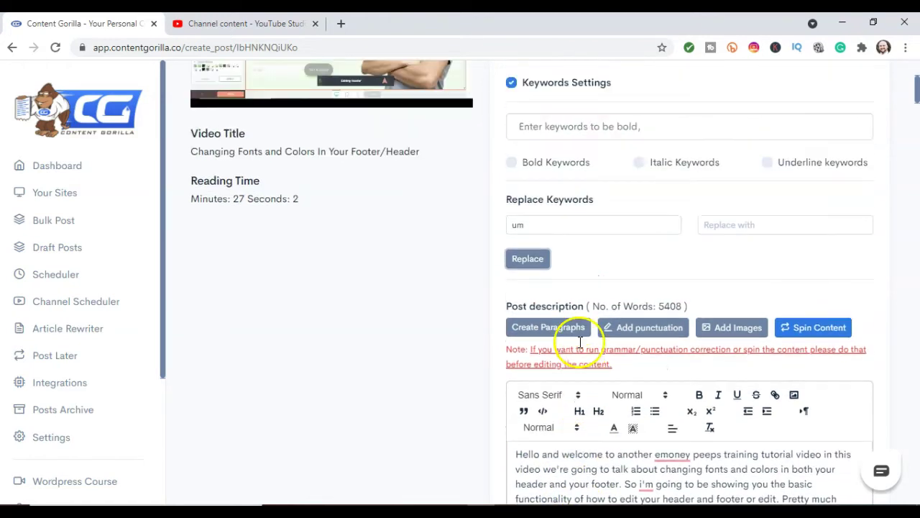
Copy 'emoney peeps' from the post's opening line and select 'um' in the find field
{"action": "scroll", "coordinate": [575, 339], "scroll_direction": "down", "scroll_amount": 3}
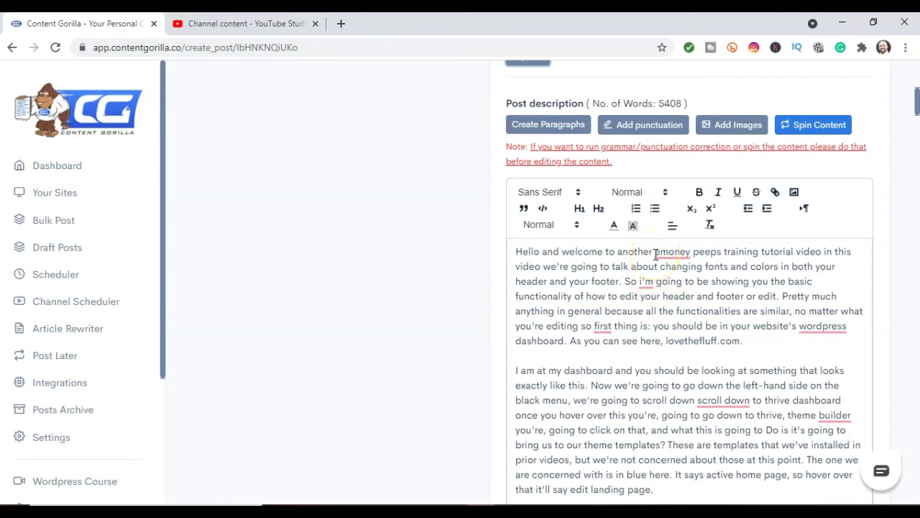
{"action": "left_click_drag", "start_coordinate": [656, 253], "coordinate": [724, 253]}
{"action": "right_click", "coordinate": [723, 255]}
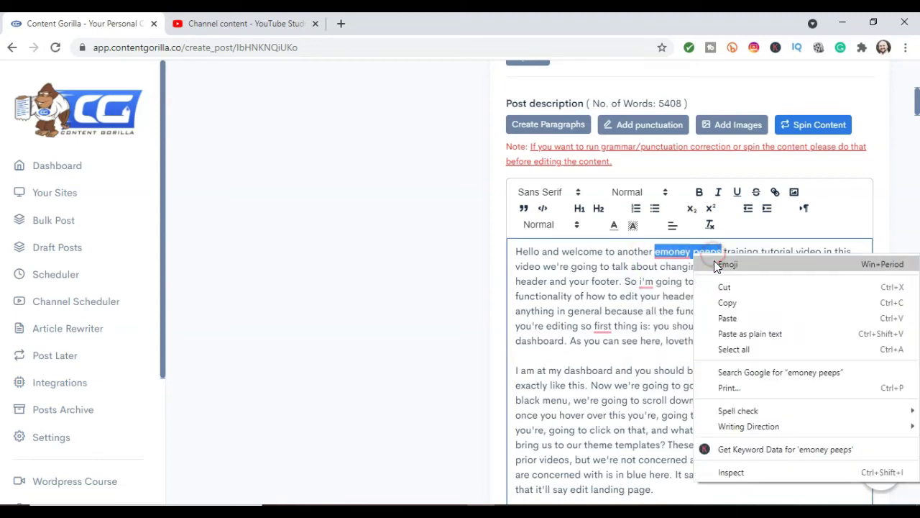
{"action": "left_click", "coordinate": [730, 304]}
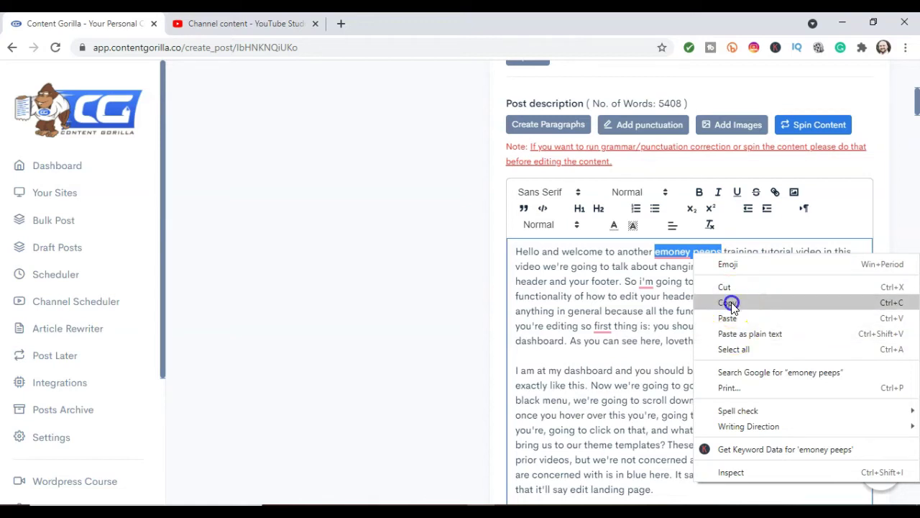
{"action": "mouse_move", "coordinate": [678, 255]}
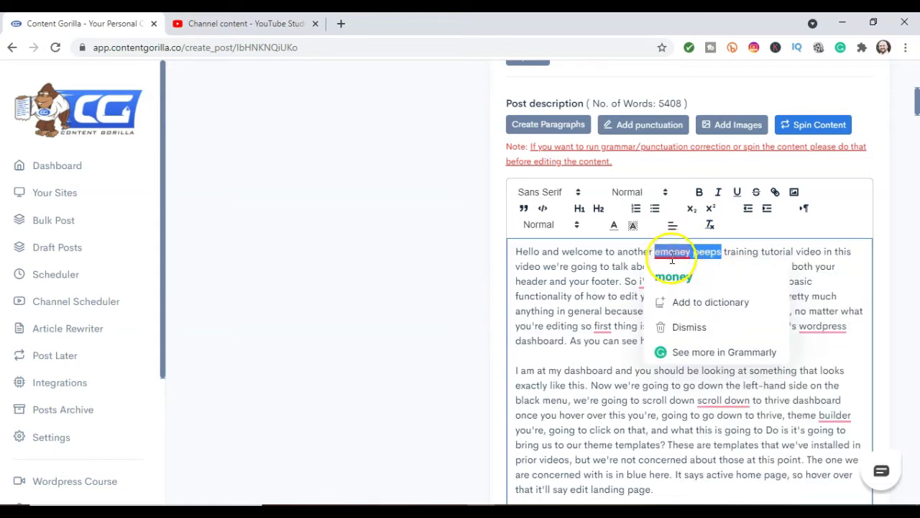
{"action": "scroll", "coordinate": [540, 202], "scroll_direction": "up", "scroll_amount": 3}
{"action": "left_click_drag", "start_coordinate": [549, 229], "coordinate": [487, 228]}
Paste 'emoney peeps' as the find word and replace it with 'EMoneyPeeps'
{"action": "right_click", "coordinate": [518, 225]}
{"action": "left_click", "coordinate": [572, 306]}
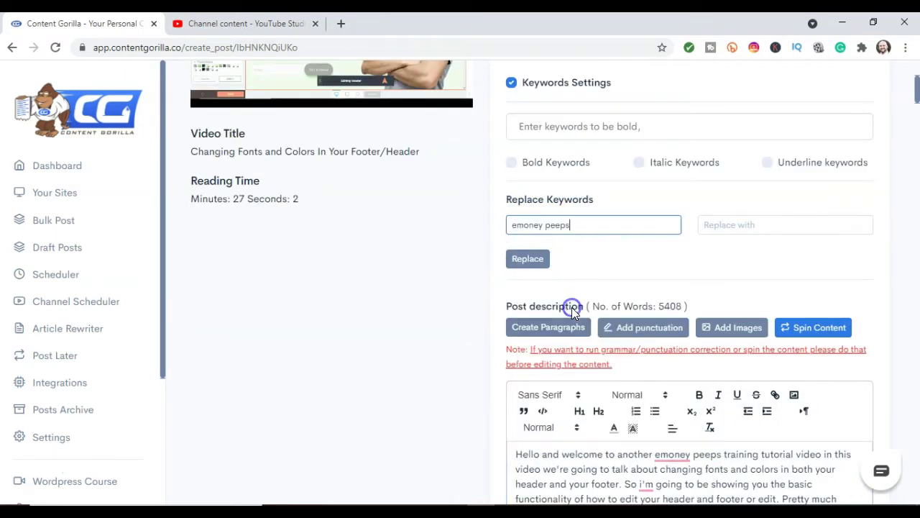
{"action": "double_click", "coordinate": [545, 225]}
{"action": "left_click", "coordinate": [578, 224]}
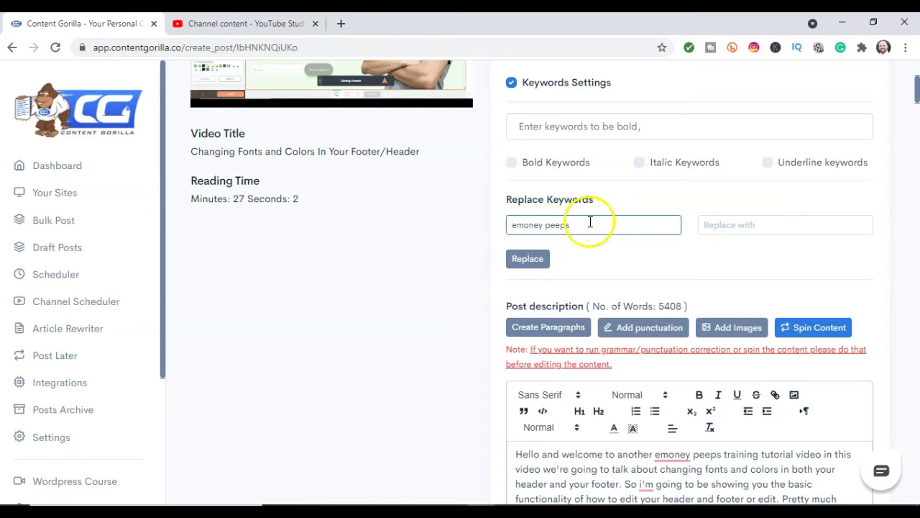
{"action": "left_click", "coordinate": [715, 227]}
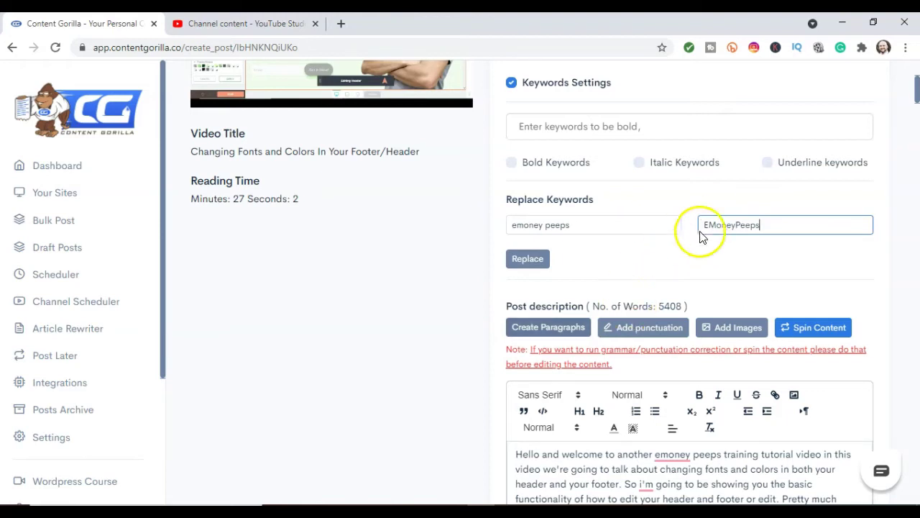
{"action": "left_click", "coordinate": [530, 266]}
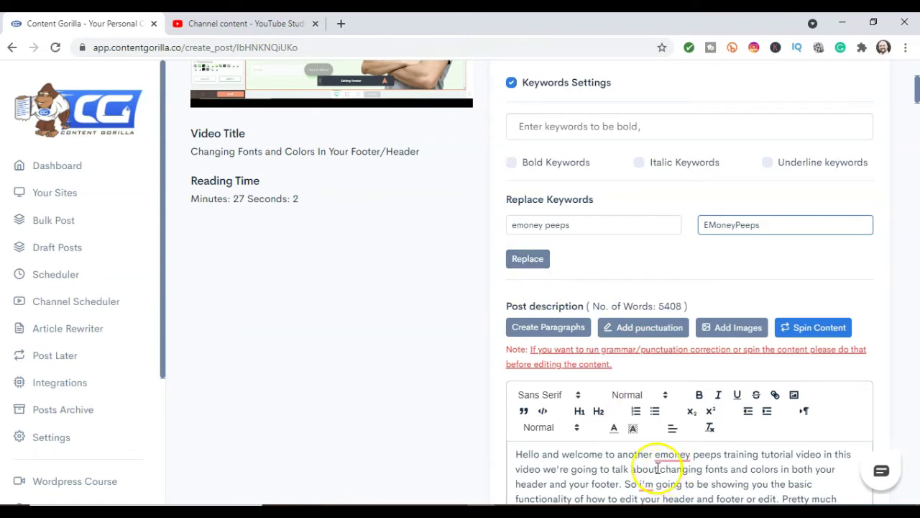
{"action": "left_click_drag", "start_coordinate": [655, 455], "coordinate": [766, 455]}
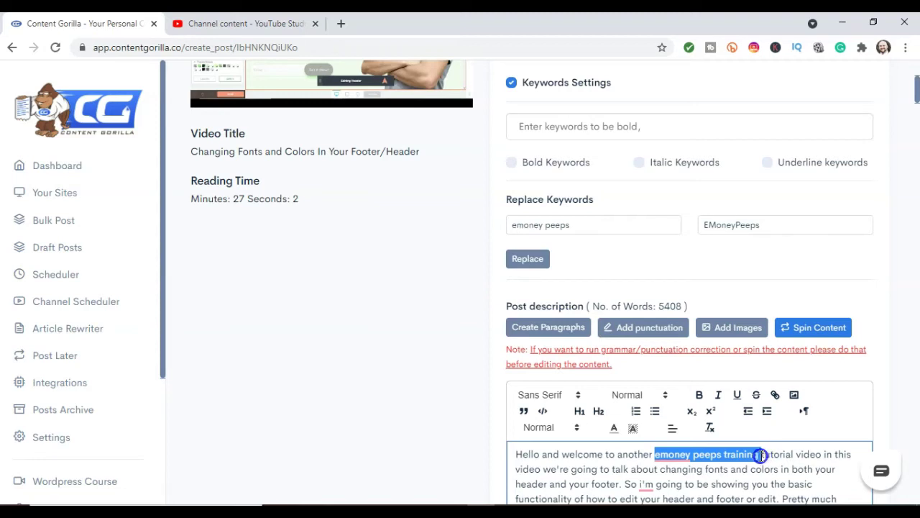
{"action": "left_click_drag", "start_coordinate": [760, 455], "coordinate": [722, 459]}
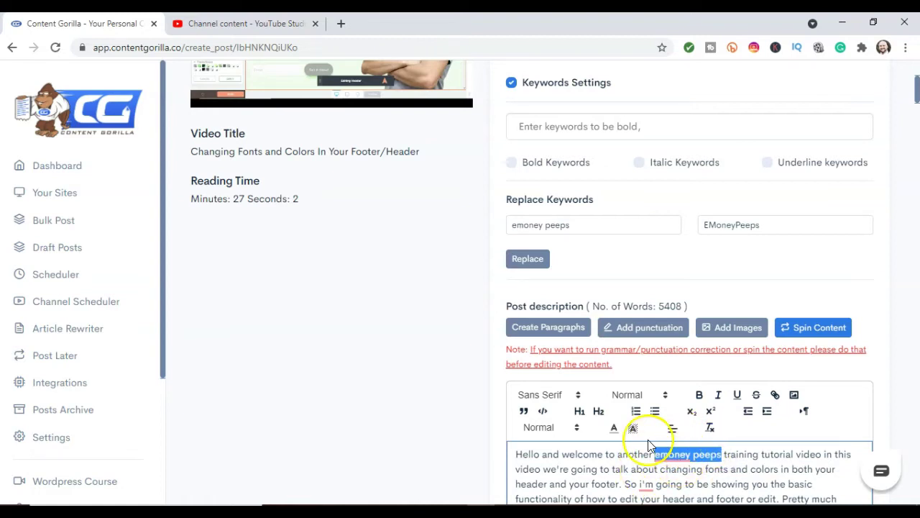
Re-enter 'EMoneyPeeps' as the replacement, replace again, and check the new word in the text
{"action": "left_click", "coordinate": [768, 225]}
{"action": "left_click_drag", "start_coordinate": [767, 225], "coordinate": [695, 230]}
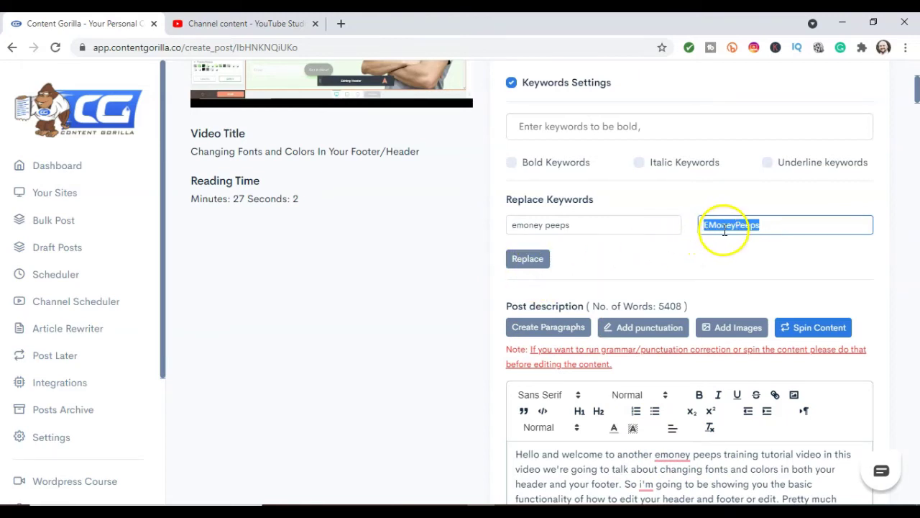
{"action": "left_click", "coordinate": [519, 261]}
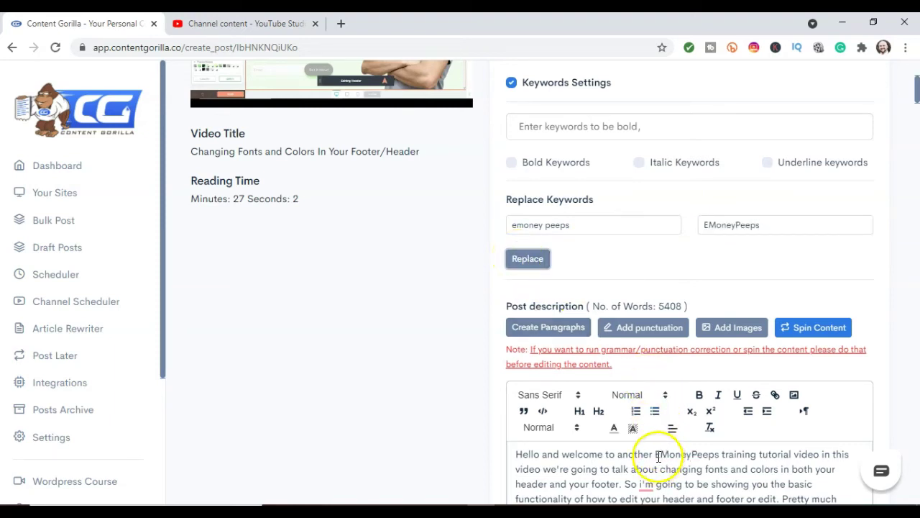
{"action": "left_click_drag", "start_coordinate": [655, 454], "coordinate": [711, 455]}
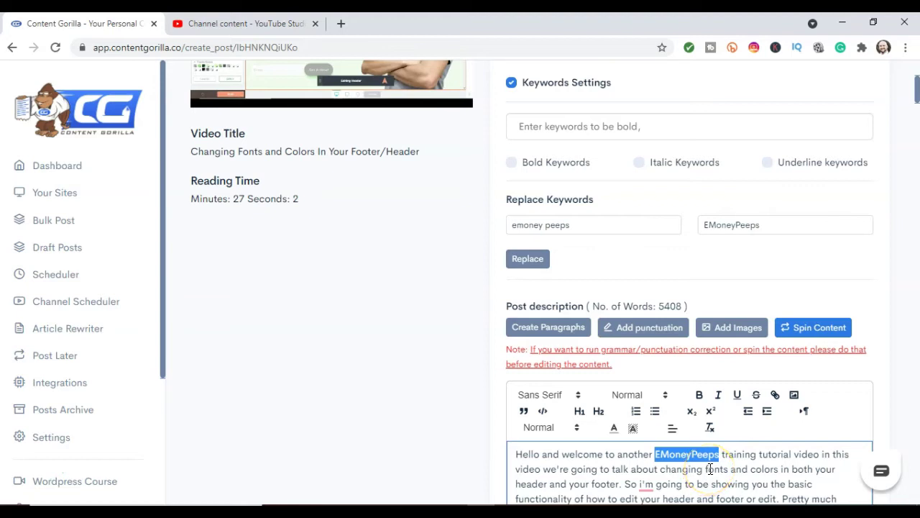
{"action": "left_click", "coordinate": [706, 469]}
{"action": "scroll", "coordinate": [707, 467], "scroll_direction": "down", "scroll_amount": 2}
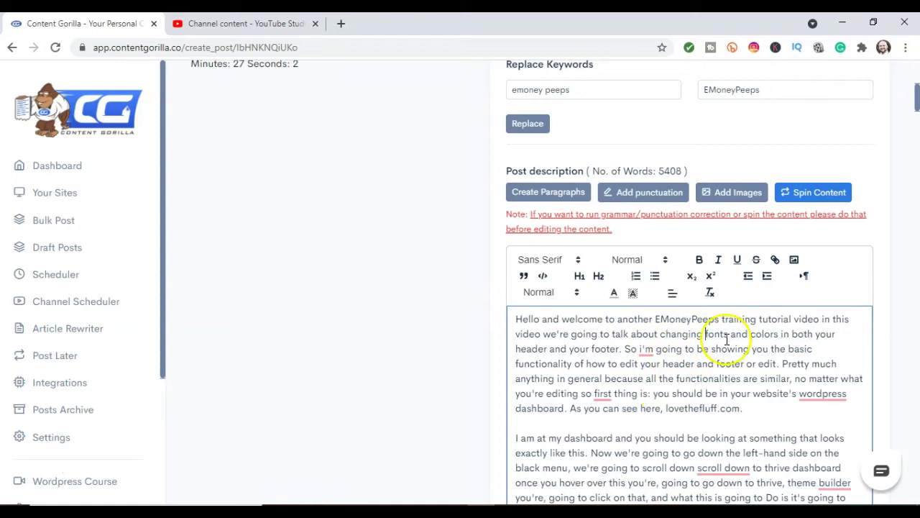
{"action": "scroll", "coordinate": [726, 369], "scroll_direction": "down", "scroll_amount": 2}
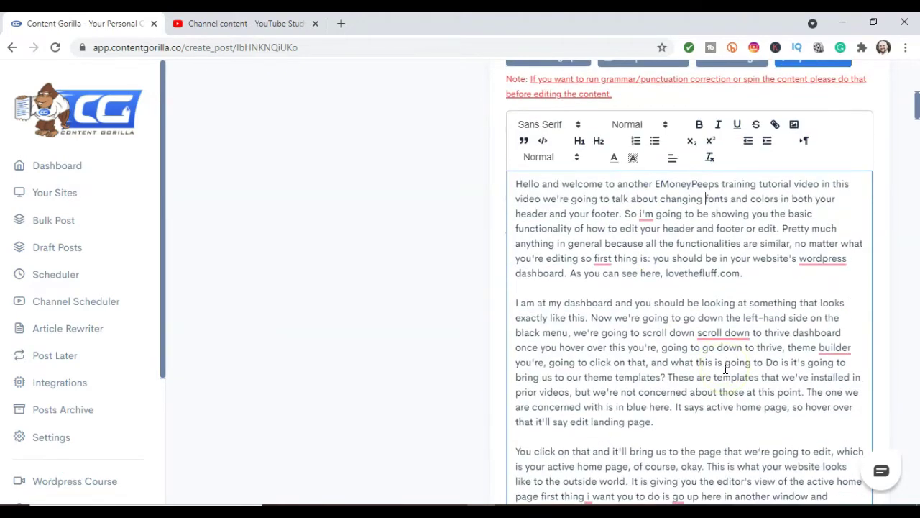
{"action": "scroll", "coordinate": [719, 352], "scroll_direction": "down", "scroll_amount": 3}
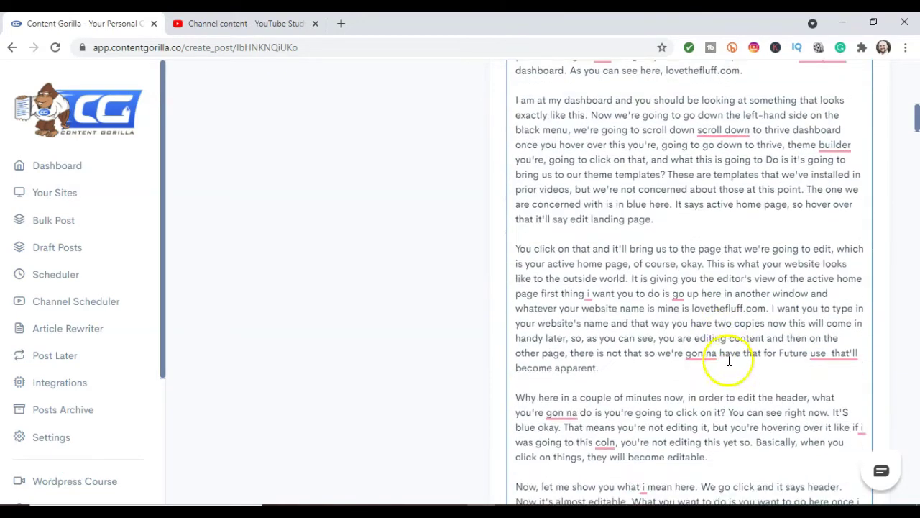
{"action": "left_click", "coordinate": [701, 358]}
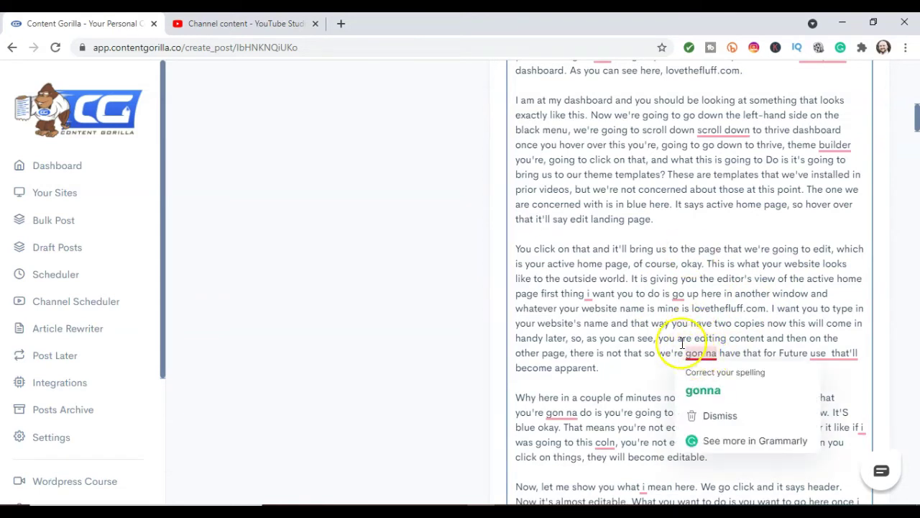
{"action": "scroll", "coordinate": [618, 288], "scroll_direction": "up", "scroll_amount": 8}
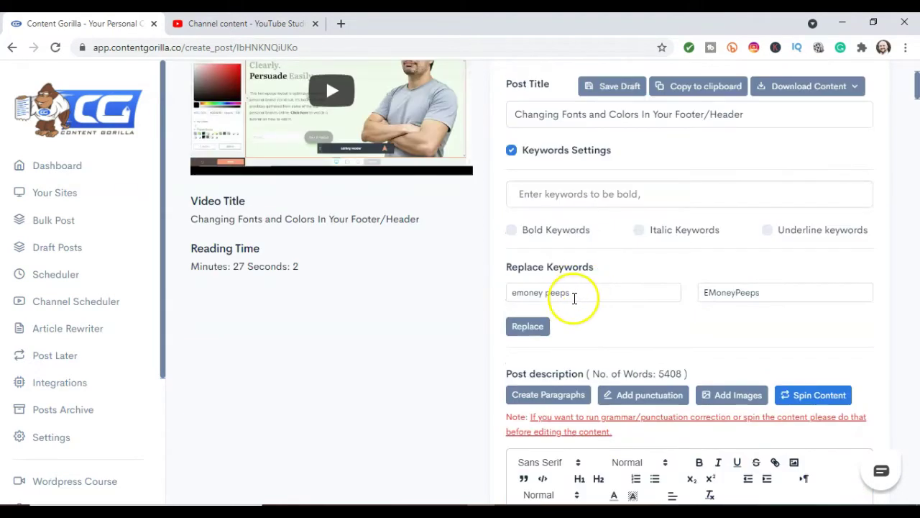
Replace every 'gon na' in the post with nothing
{"action": "left_click_drag", "start_coordinate": [573, 295], "coordinate": [489, 300]}
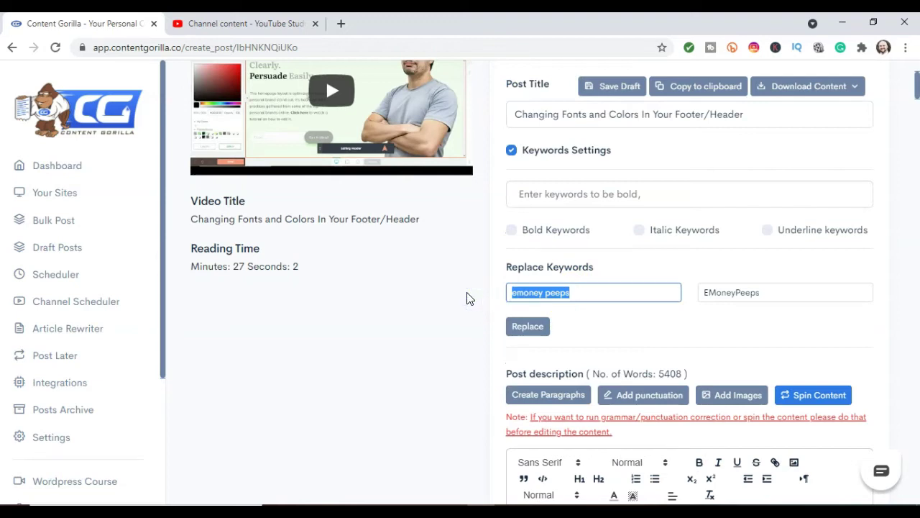
{"action": "type", "text": "gon na"}
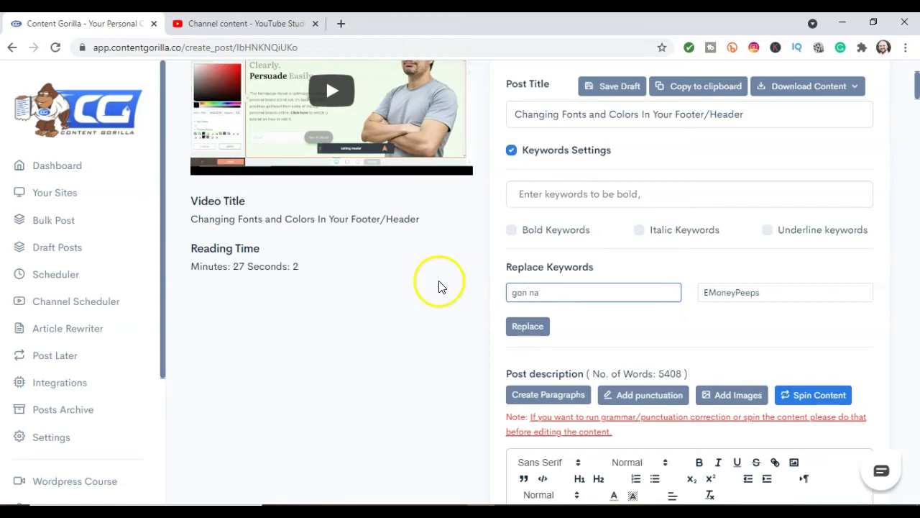
{"action": "left_click_drag", "start_coordinate": [763, 293], "coordinate": [649, 308]}
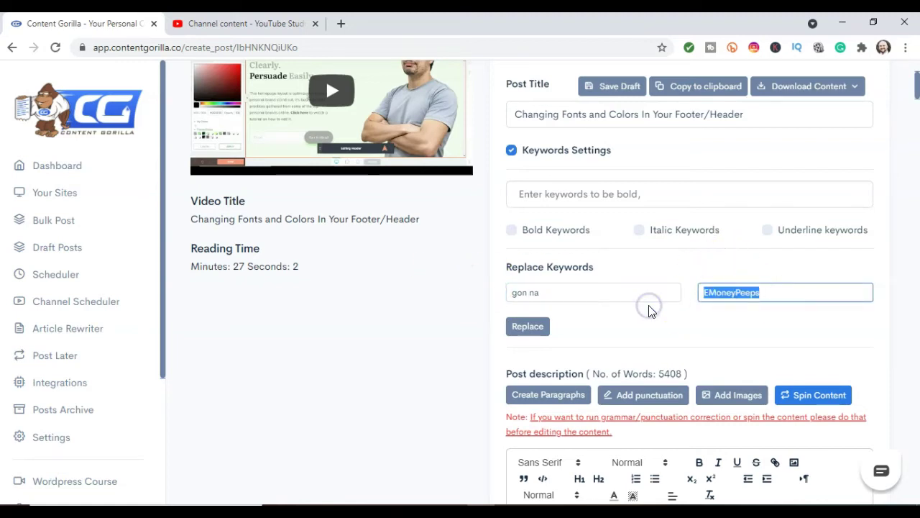
{"action": "key", "text": "BackSpace"}
{"action": "left_click", "coordinate": [528, 330]}
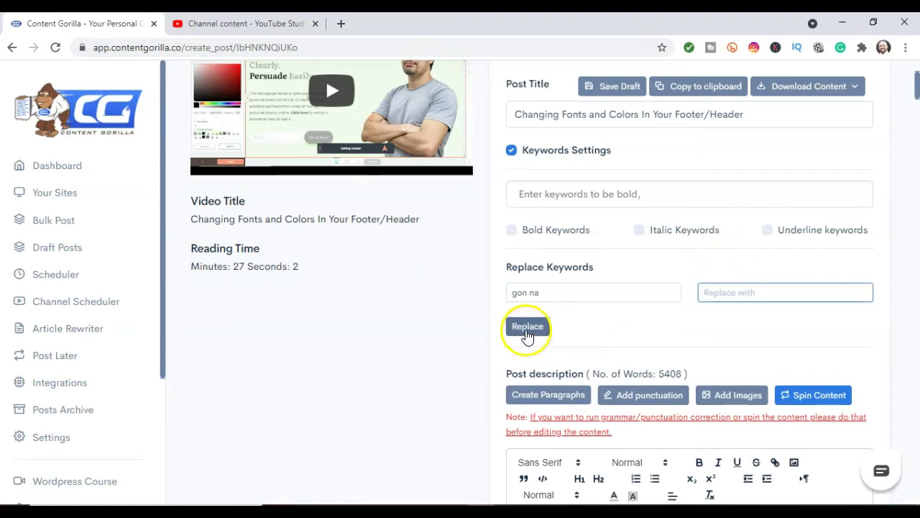
{"action": "left_click", "coordinate": [523, 323]}
Replace every 'gonna' in the post with 'going to'
{"action": "left_click", "coordinate": [529, 295]}
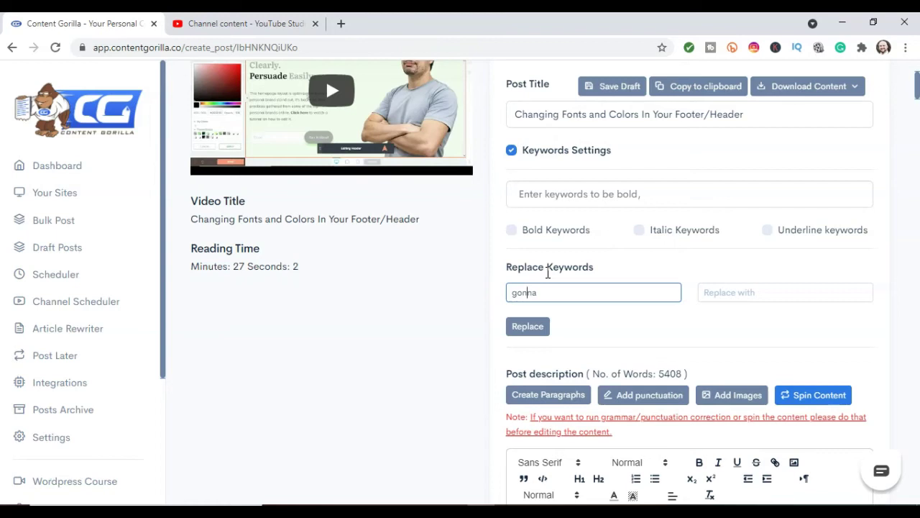
{"action": "left_click", "coordinate": [530, 292]}
{"action": "left_click", "coordinate": [712, 290]}
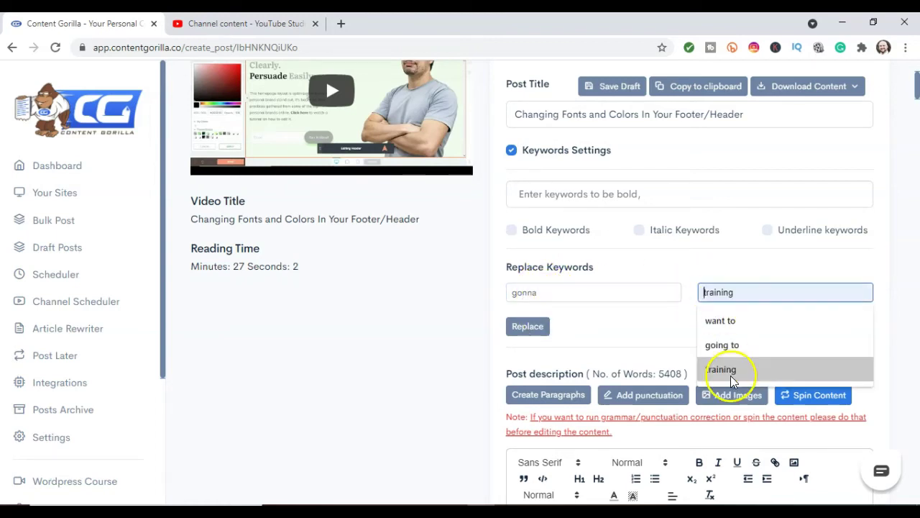
{"action": "left_click", "coordinate": [724, 346]}
{"action": "left_click", "coordinate": [527, 328]}
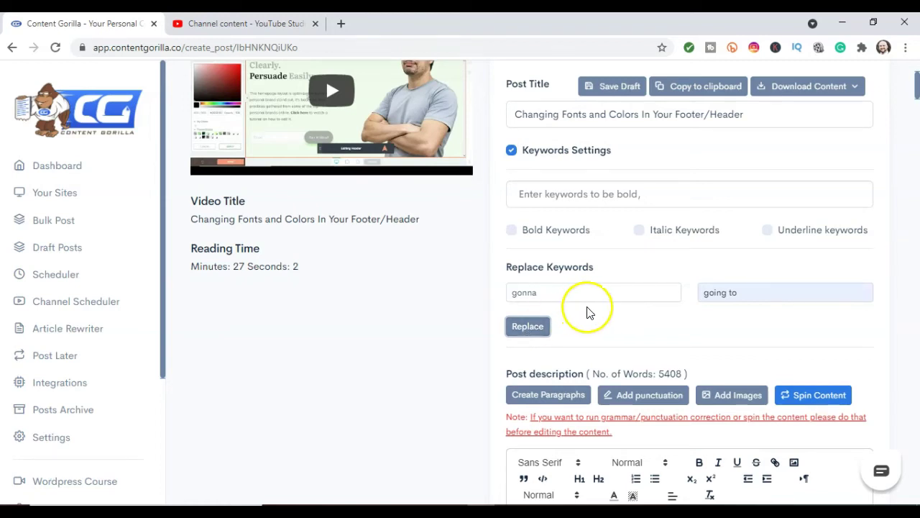
{"action": "scroll", "coordinate": [596, 331], "scroll_direction": "down", "scroll_amount": 5}
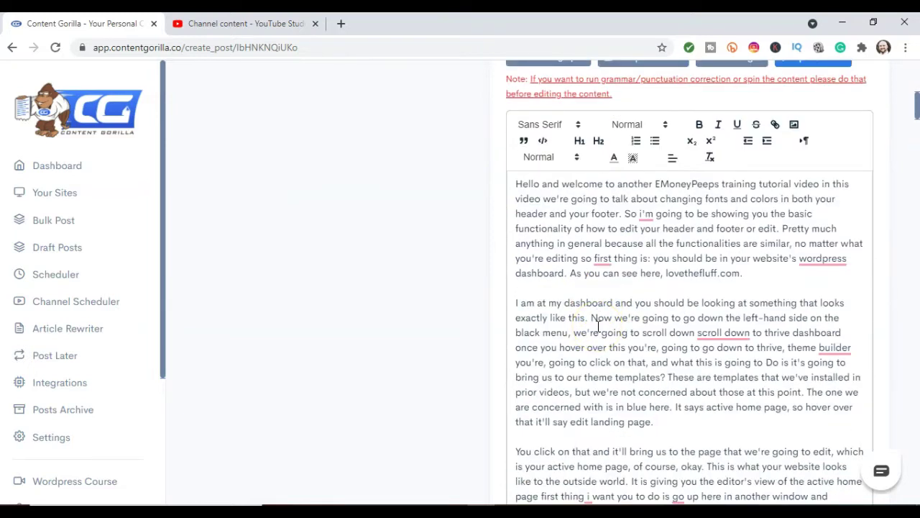
Scroll through the cleaned-up post description, checking the lovethefluff.com address, and return to the top
{"action": "scroll", "coordinate": [599, 326], "scroll_direction": "up", "scroll_amount": 5}
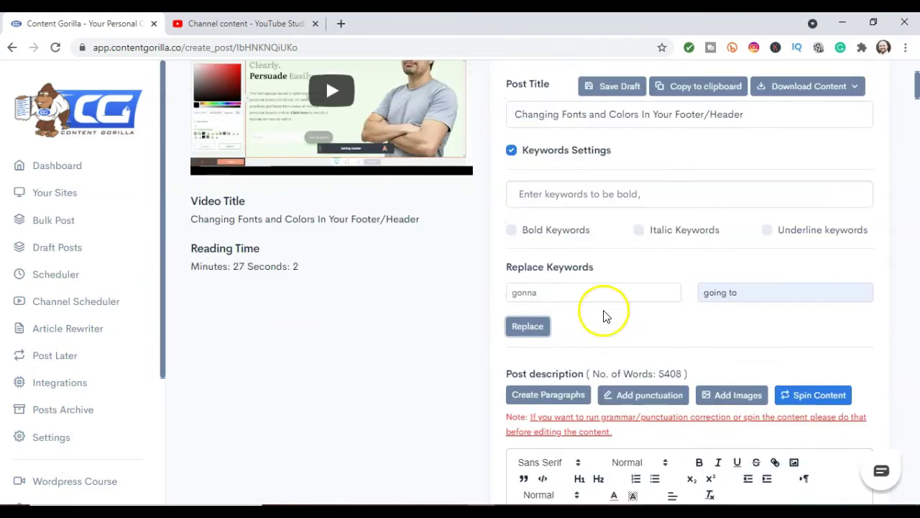
{"action": "scroll", "coordinate": [608, 300], "scroll_direction": "down", "scroll_amount": 5}
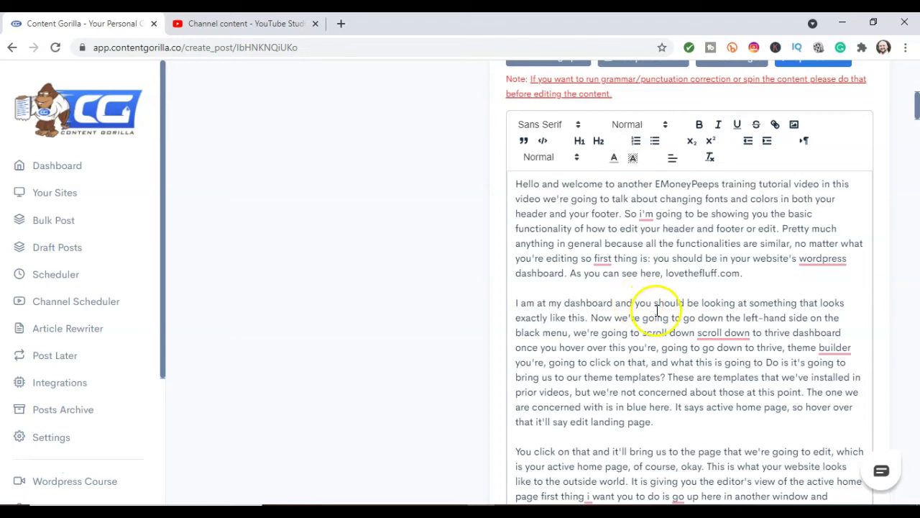
{"action": "scroll", "coordinate": [656, 310], "scroll_direction": "down", "scroll_amount": 2}
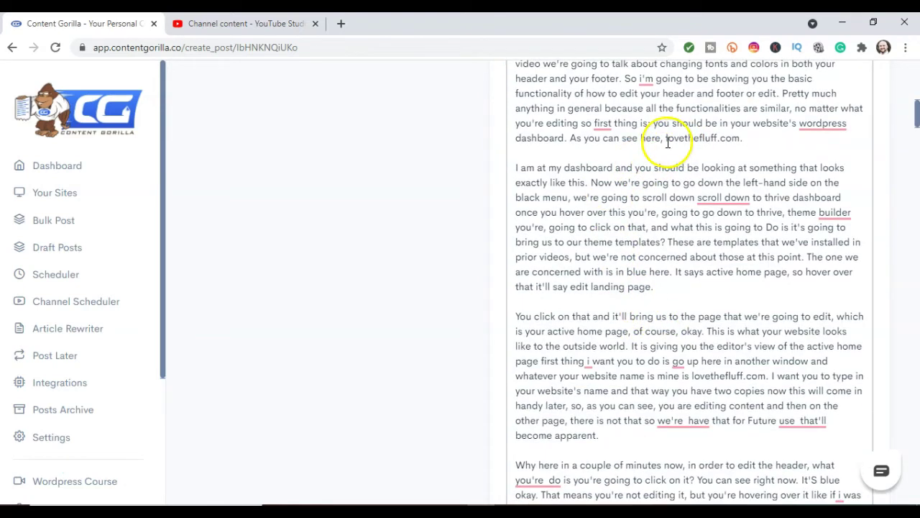
{"action": "left_click_drag", "start_coordinate": [666, 142], "coordinate": [691, 142]}
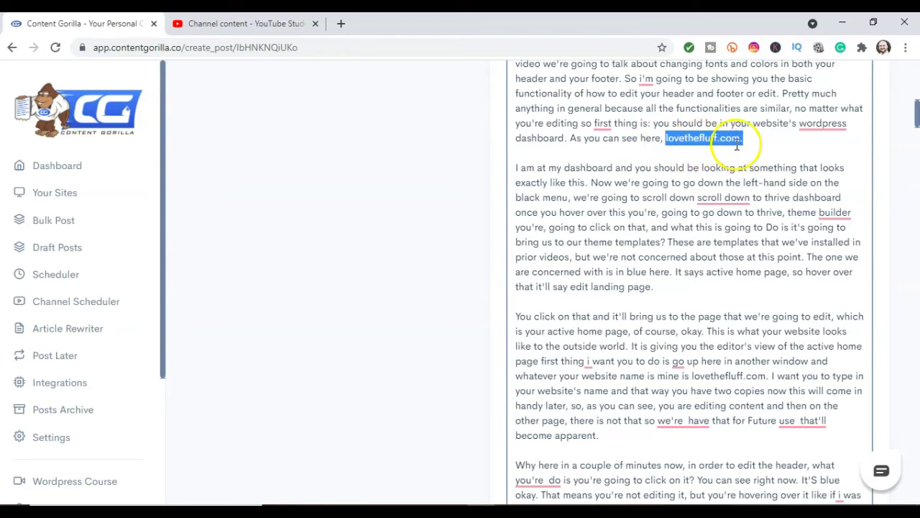
{"action": "left_click", "coordinate": [744, 140]}
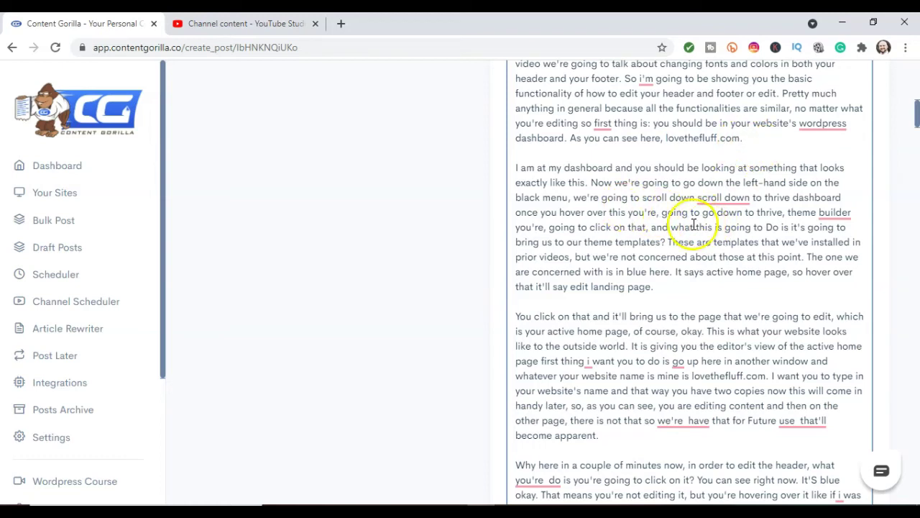
{"action": "scroll", "coordinate": [656, 213], "scroll_direction": "down", "scroll_amount": 12}
{"action": "scroll", "coordinate": [694, 225], "scroll_direction": "down", "scroll_amount": 4}
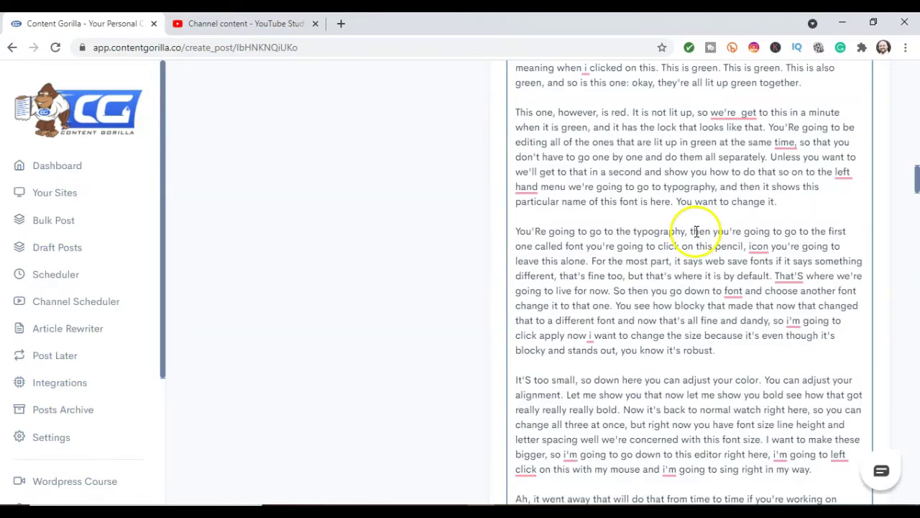
{"action": "scroll", "coordinate": [748, 238], "scroll_direction": "up", "scroll_amount": 10}
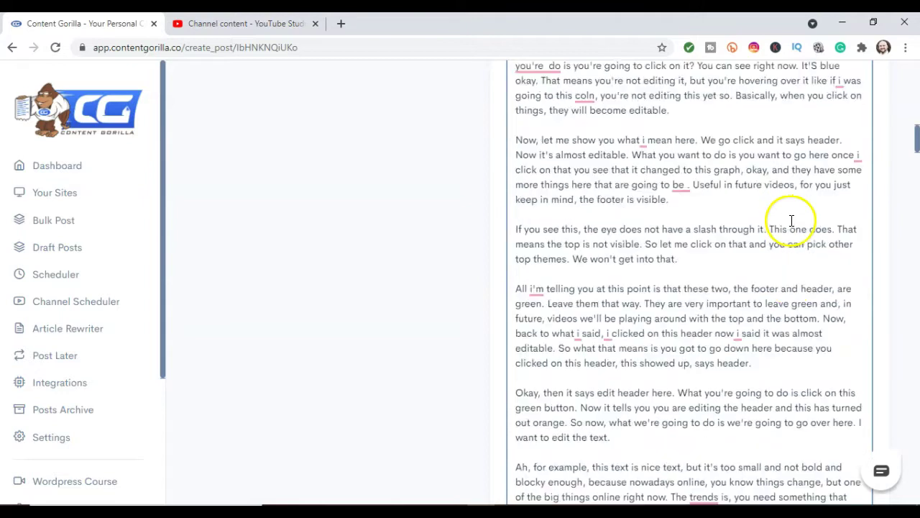
{"action": "scroll", "coordinate": [792, 221], "scroll_direction": "up", "scroll_amount": 3}
{"action": "mouse_move", "coordinate": [680, 218]}
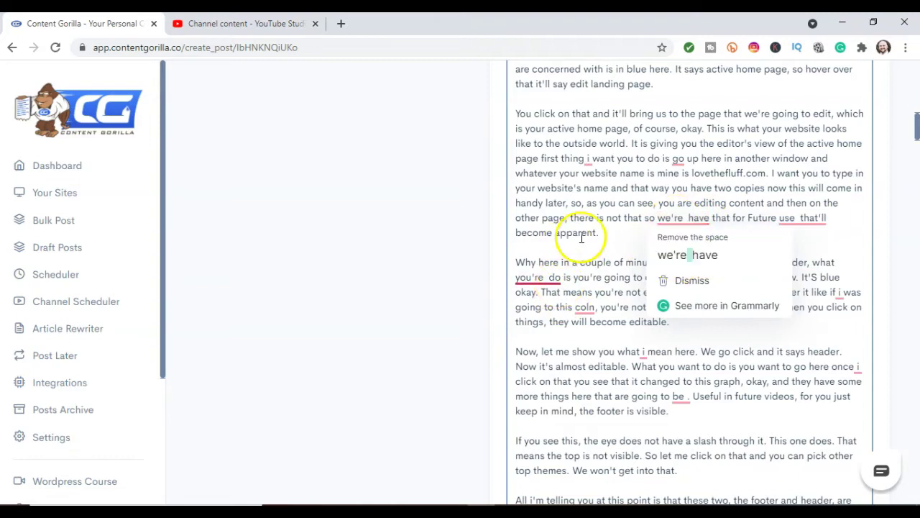
{"action": "scroll", "coordinate": [582, 232], "scroll_direction": "up", "scroll_amount": 3}
{"action": "scroll", "coordinate": [587, 235], "scroll_direction": "down", "scroll_amount": 4}
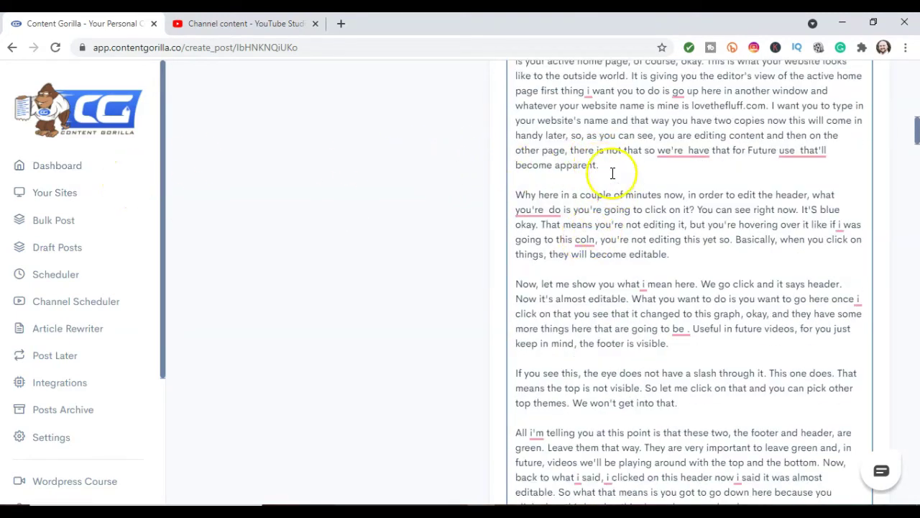
{"action": "scroll", "coordinate": [611, 168], "scroll_direction": "up", "scroll_amount": 15}
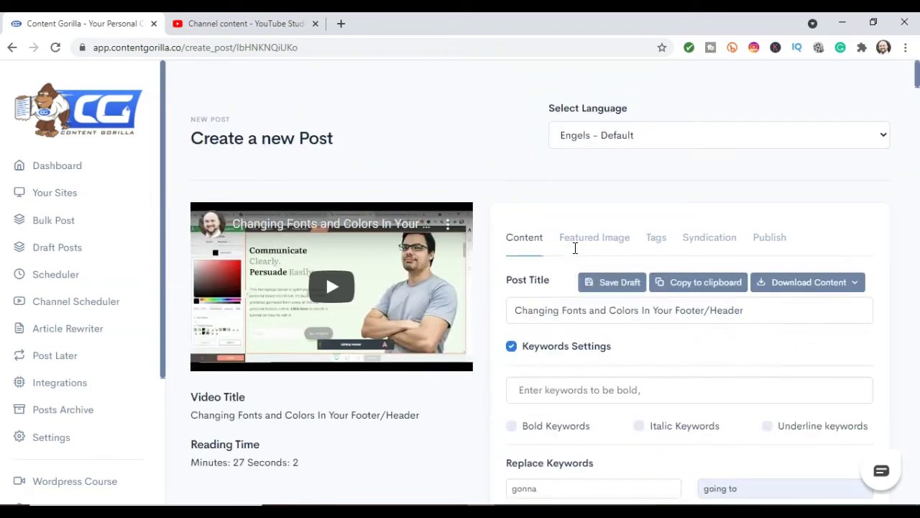
View the post's featured image
{"action": "left_click", "coordinate": [600, 238]}
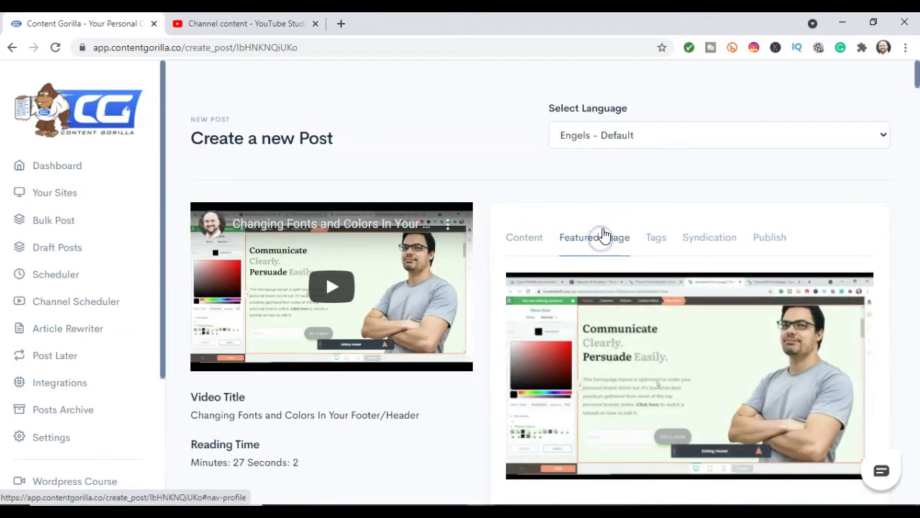
{"action": "scroll", "coordinate": [603, 231], "scroll_direction": "down", "scroll_amount": 4}
{"action": "scroll", "coordinate": [602, 231], "scroll_direction": "down", "scroll_amount": 3}
{"action": "scroll", "coordinate": [601, 230], "scroll_direction": "up", "scroll_amount": 6}
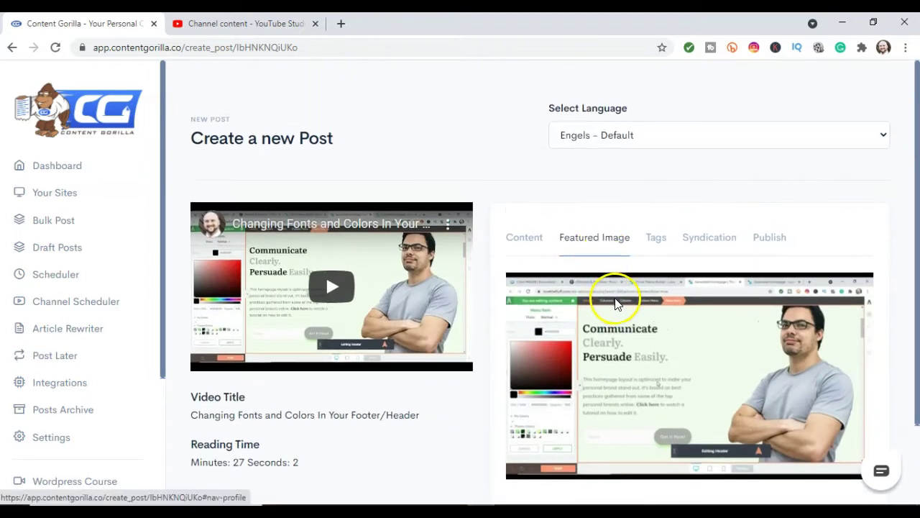
{"action": "scroll", "coordinate": [615, 299], "scroll_direction": "down", "scroll_amount": 2}
{"action": "scroll", "coordinate": [616, 297], "scroll_direction": "up", "scroll_amount": 2}
{"action": "scroll", "coordinate": [617, 287], "scroll_direction": "down", "scroll_amount": 2}
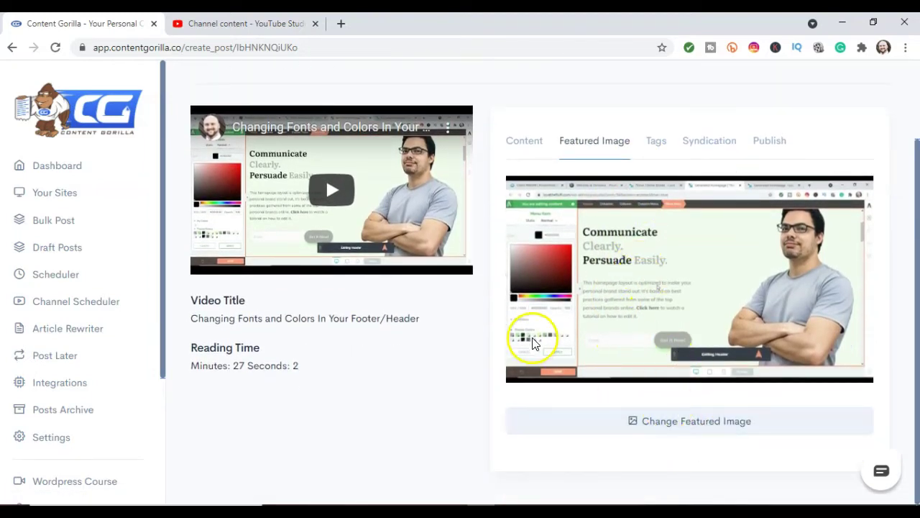
Return to the Content tab and bring the post description into view
{"action": "left_click", "coordinate": [522, 141]}
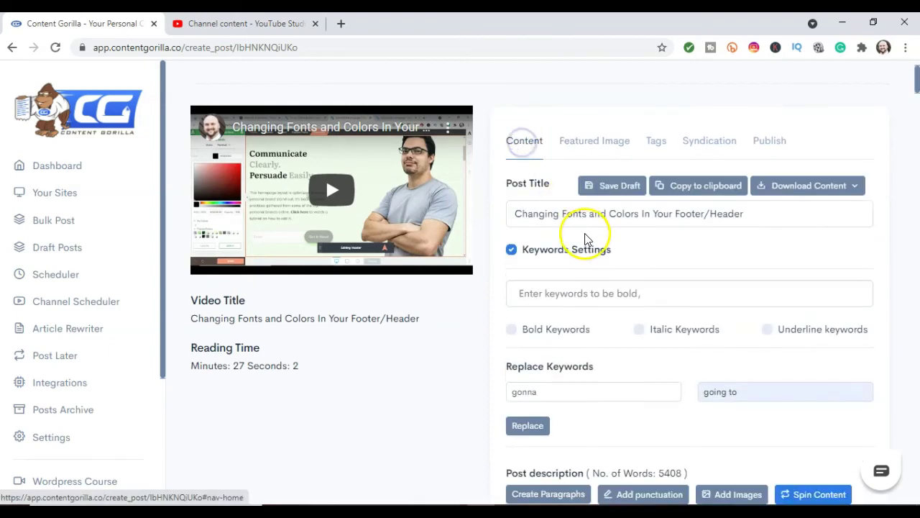
{"action": "scroll", "coordinate": [586, 241], "scroll_direction": "down", "scroll_amount": 5}
{"action": "scroll", "coordinate": [586, 241], "scroll_direction": "down", "scroll_amount": 4}
Select and copy the entire post description in the Content Gorilla editor
{"action": "scroll", "coordinate": [586, 238], "scroll_direction": "up", "scroll_amount": 2}
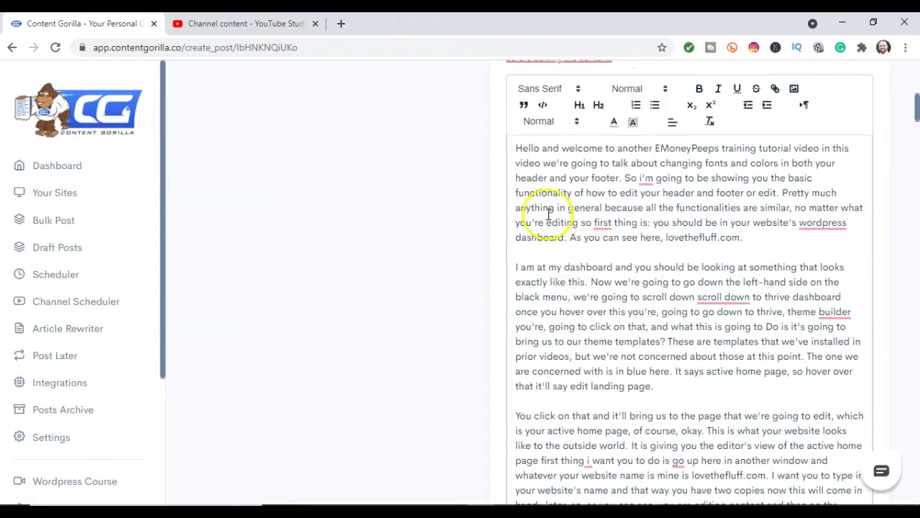
{"action": "left_click_drag", "start_coordinate": [516, 148], "coordinate": [683, 500]}
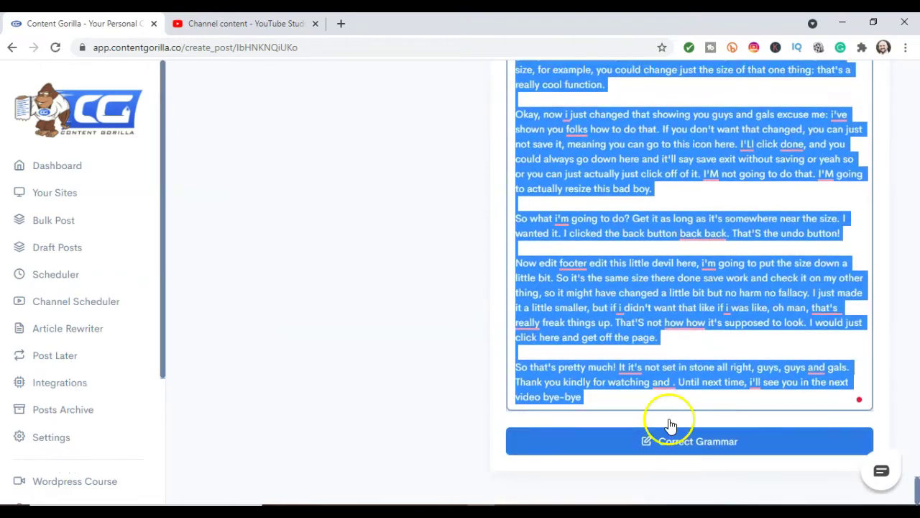
{"action": "right_click", "coordinate": [551, 82]}
{"action": "left_click", "coordinate": [590, 133]}
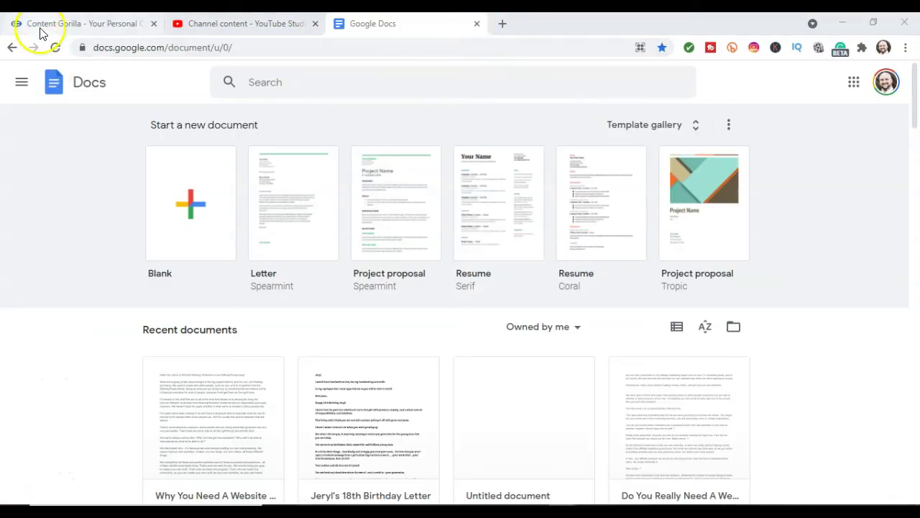
Close the extra Docs tab and load the Google Docs home page in a fresh tab
{"action": "left_click", "coordinate": [41, 27]}
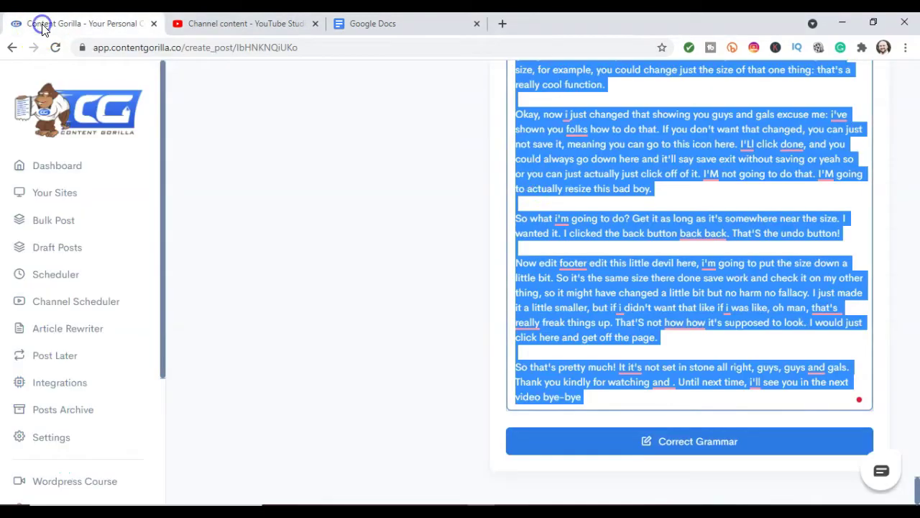
{"action": "left_click", "coordinate": [476, 23]}
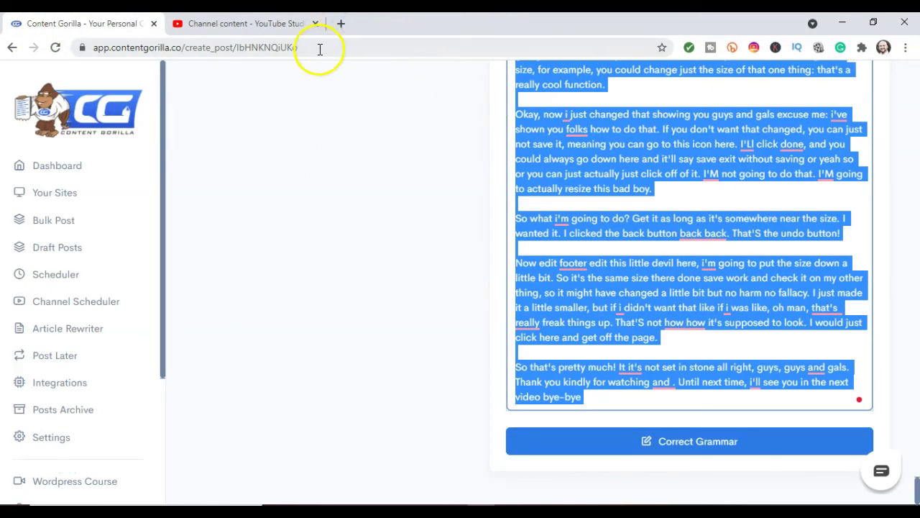
{"action": "left_click", "coordinate": [342, 24]}
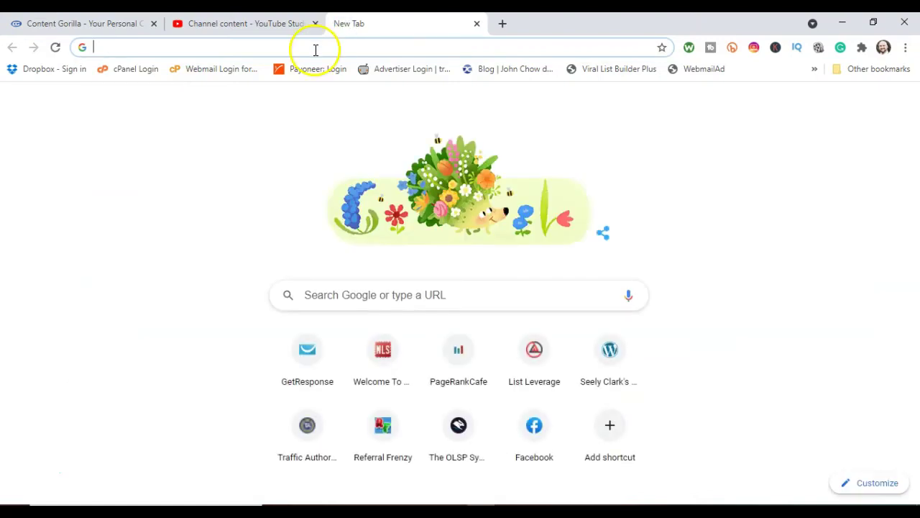
{"action": "right_click", "coordinate": [315, 50]}
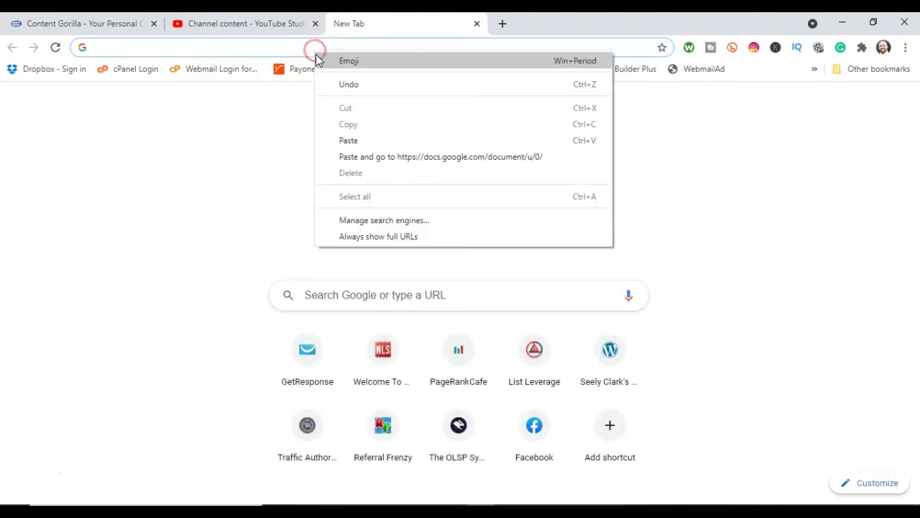
{"action": "left_click", "coordinate": [360, 141]}
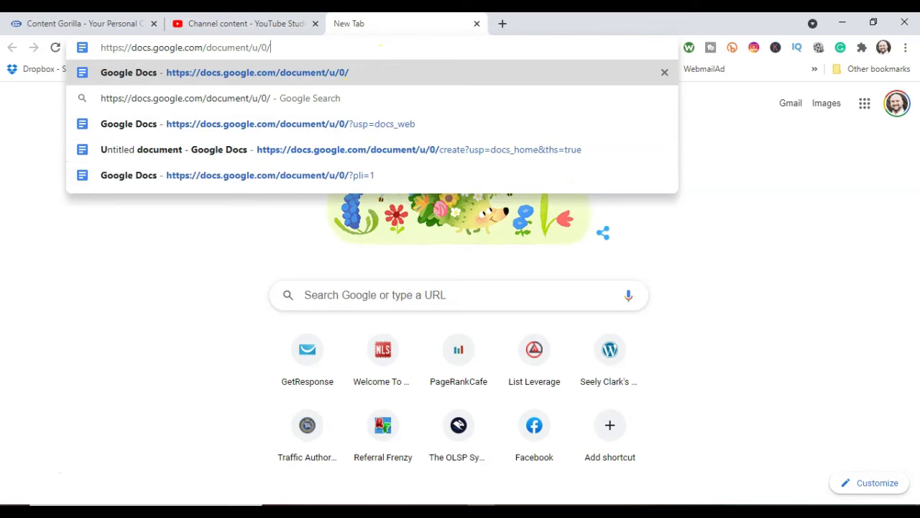
{"action": "key", "text": "Return"}
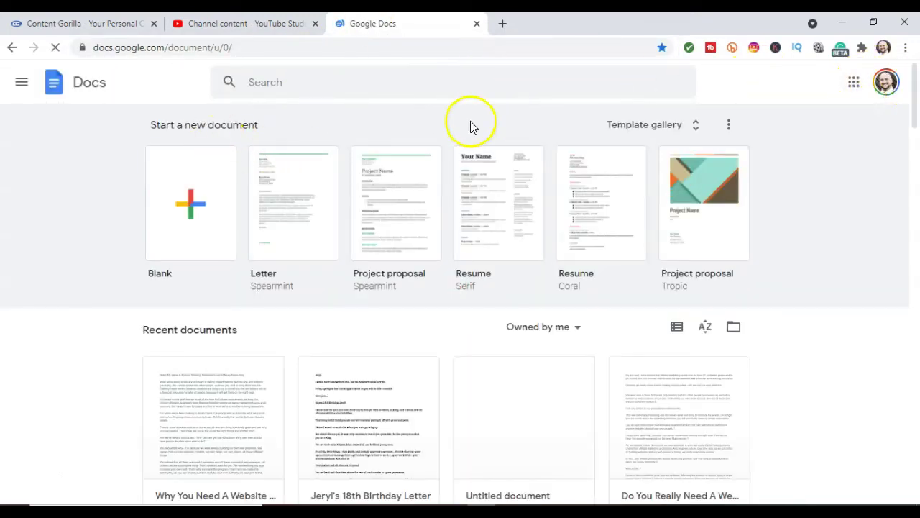
Create a blank Google Docs document and delete the web address accidentally pasted into it
{"action": "left_click", "coordinate": [188, 203]}
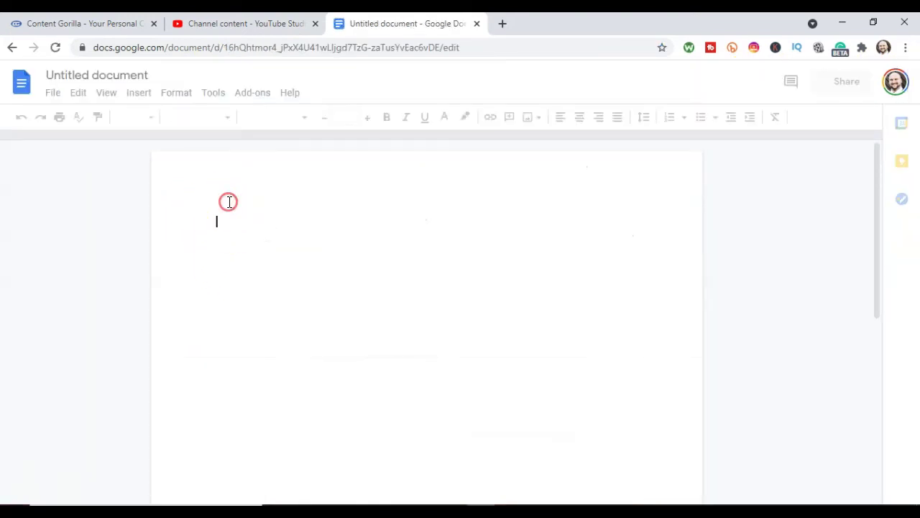
{"action": "right_click", "coordinate": [228, 209]}
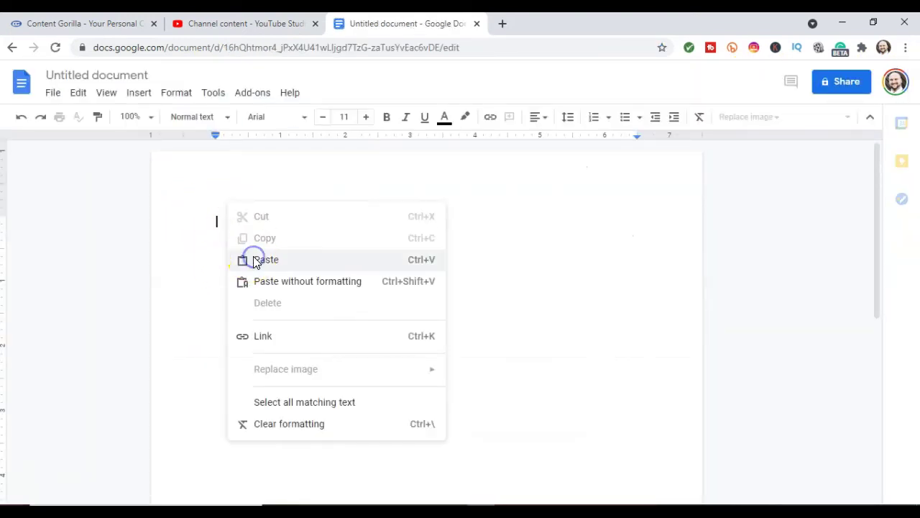
{"action": "left_click", "coordinate": [256, 262]}
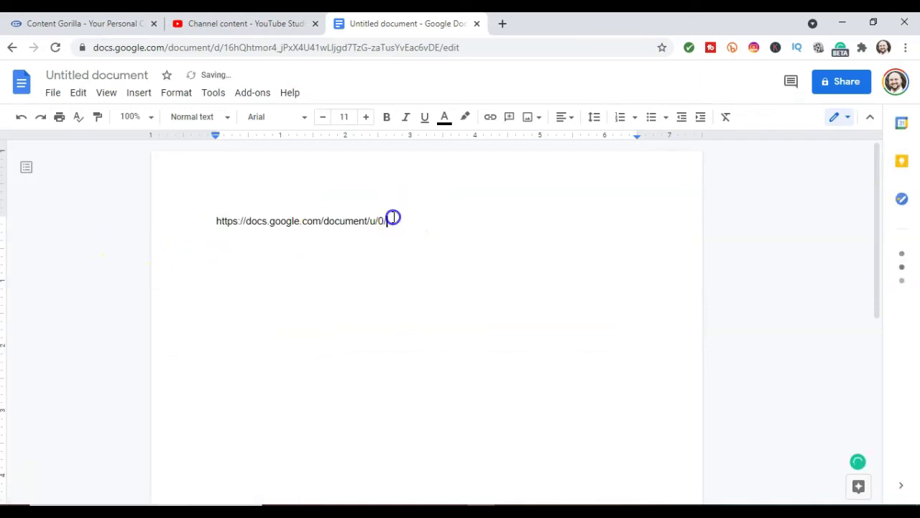
{"action": "left_click_drag", "start_coordinate": [381, 219], "coordinate": [208, 221]}
{"action": "key", "text": "BackSpace"}
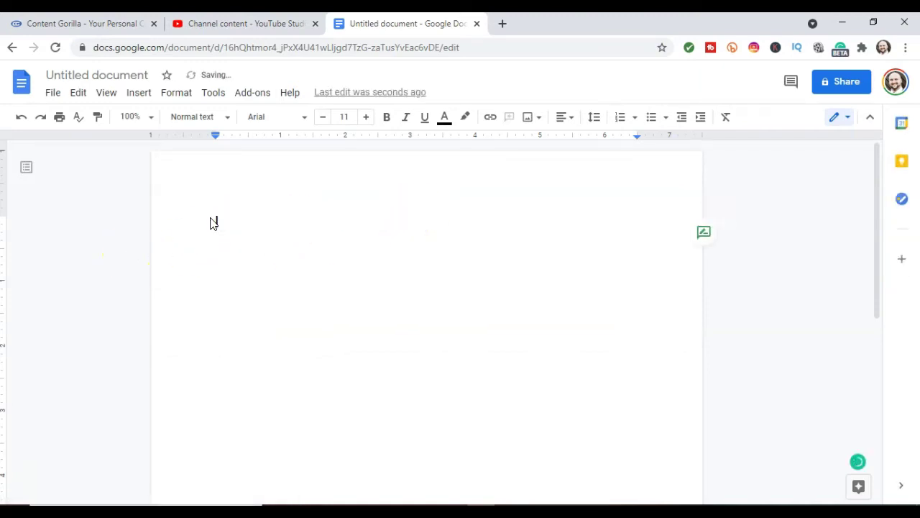
Recopy the Content Gorilla post text and paste it into the blank document
{"action": "left_click", "coordinate": [62, 24]}
{"action": "right_click", "coordinate": [568, 208]}
{"action": "left_click", "coordinate": [590, 254]}
{"action": "left_click", "coordinate": [373, 23]}
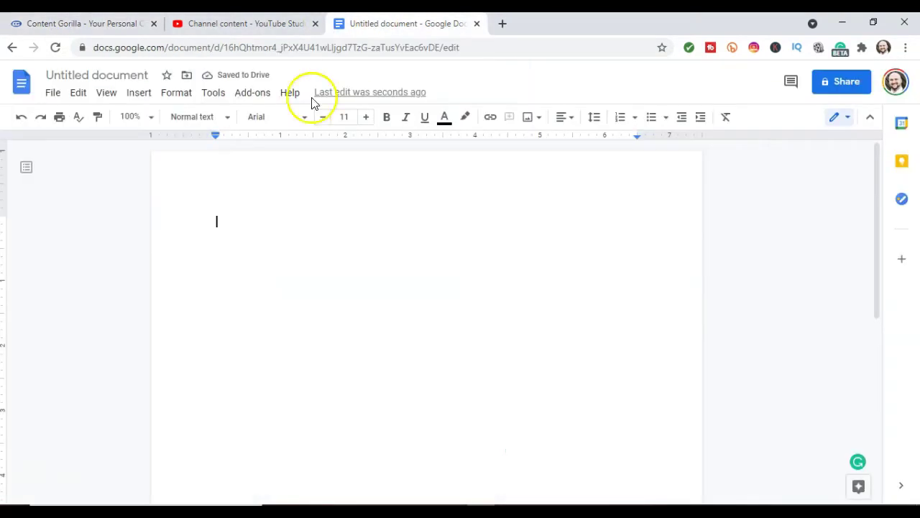
{"action": "right_click", "coordinate": [232, 218]}
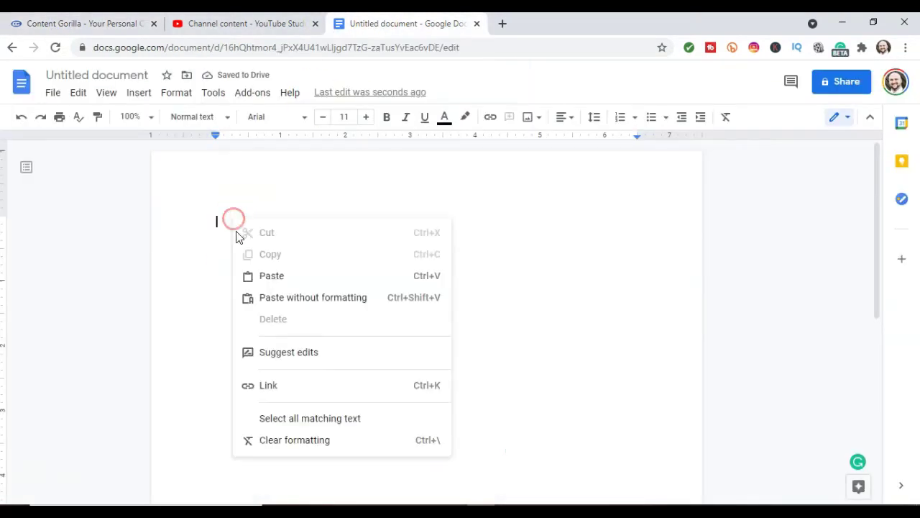
{"action": "left_click", "coordinate": [271, 274]}
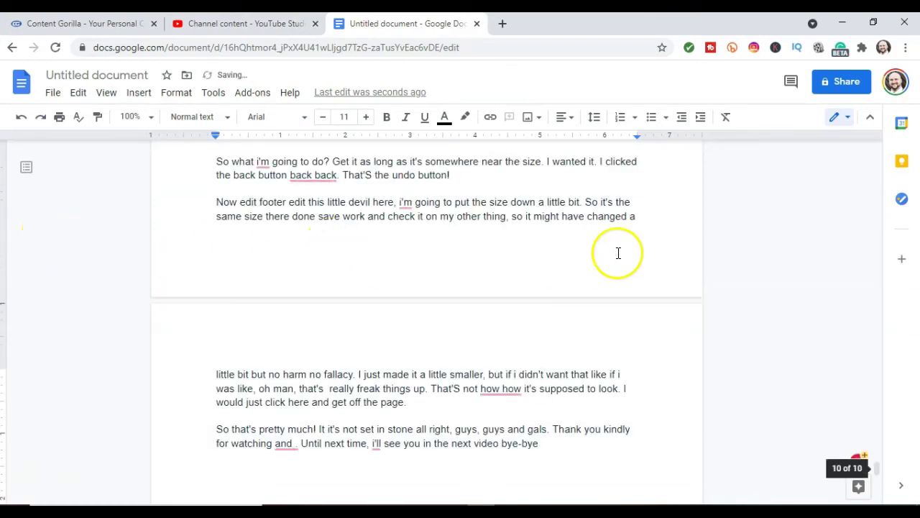
Deselect the post text in the Content Gorilla editor
{"action": "left_click", "coordinate": [90, 23]}
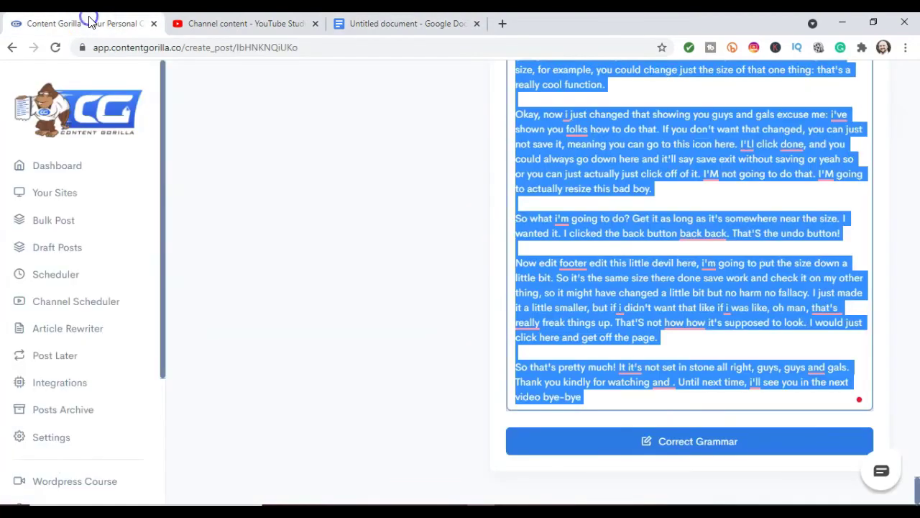
{"action": "left_click", "coordinate": [679, 188]}
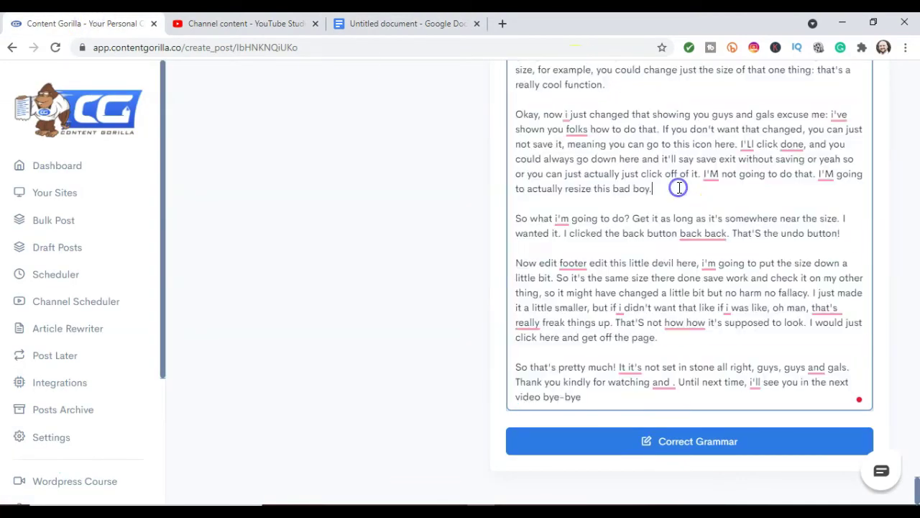
{"action": "scroll", "coordinate": [679, 187], "scroll_direction": "up", "scroll_amount": 10}
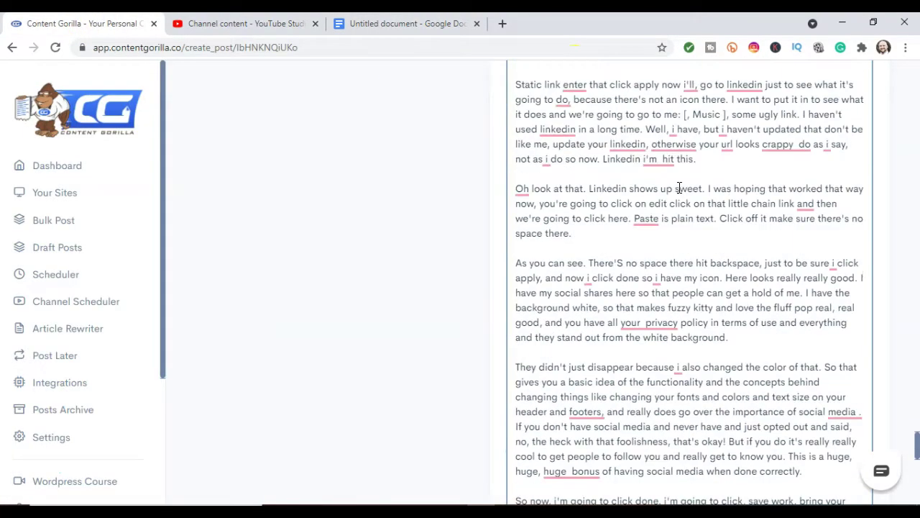
Scroll through the pasted post text in the Google Docs document
{"action": "left_click", "coordinate": [379, 24]}
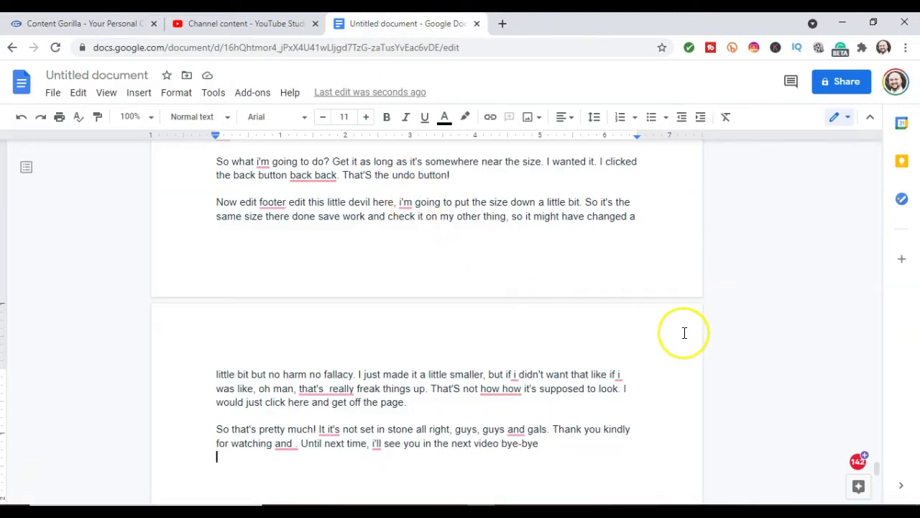
{"action": "scroll", "coordinate": [684, 330], "scroll_direction": "down", "scroll_amount": 5}
{"action": "scroll", "coordinate": [684, 332], "scroll_direction": "up", "scroll_amount": 10}
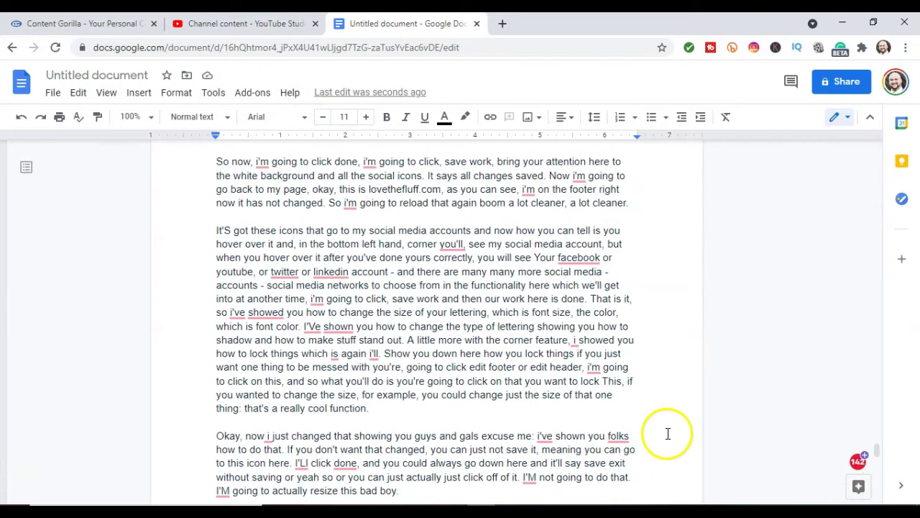
{"action": "scroll", "coordinate": [648, 353], "scroll_direction": "down", "scroll_amount": 4}
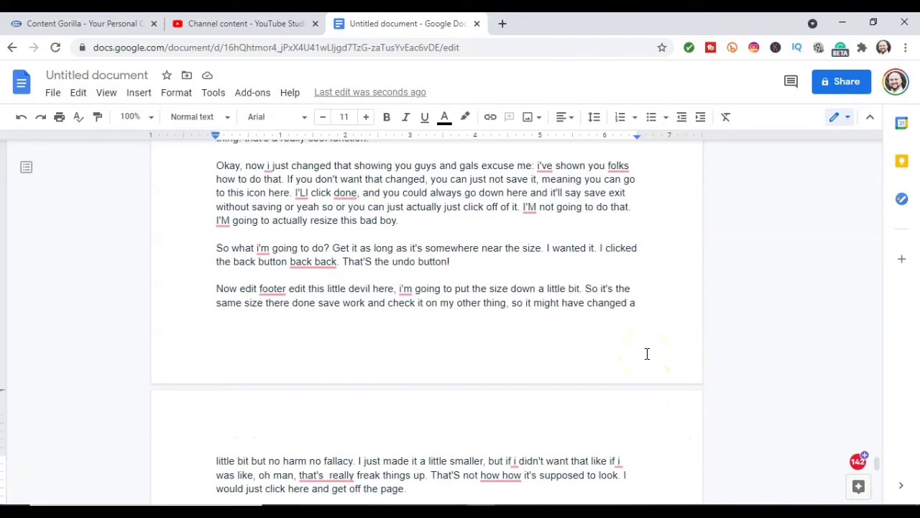
{"action": "scroll", "coordinate": [647, 352], "scroll_direction": "up", "scroll_amount": 20}
{"action": "scroll", "coordinate": [647, 352], "scroll_direction": "up", "scroll_amount": 6}
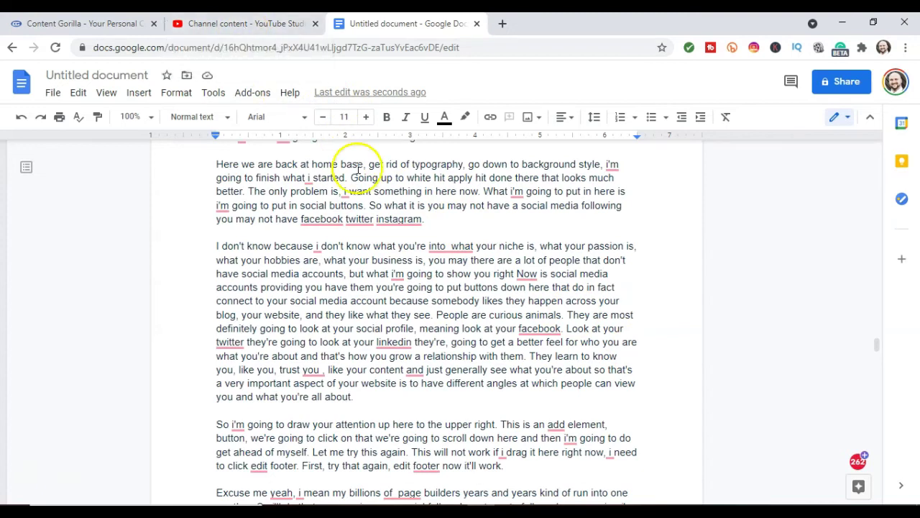
{"action": "scroll", "coordinate": [493, 336], "scroll_direction": "up", "scroll_amount": 4}
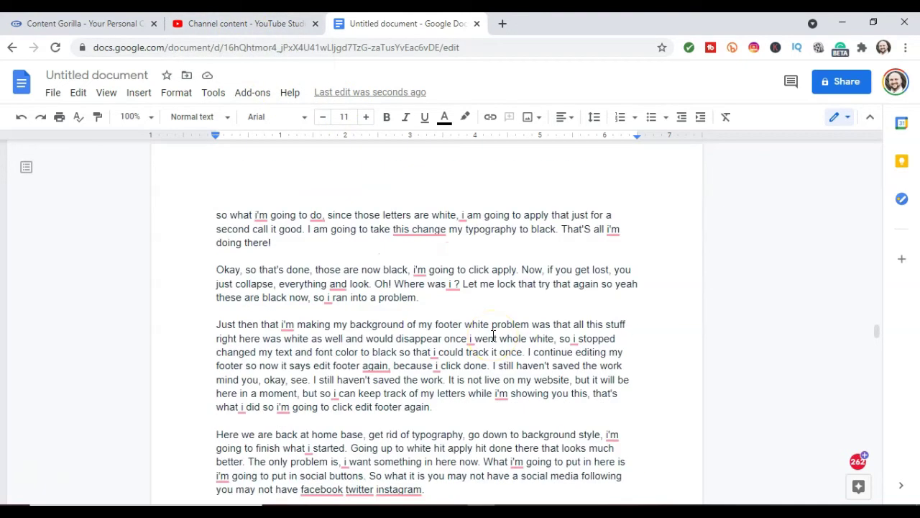
{"action": "scroll", "coordinate": [493, 336], "scroll_direction": "up", "scroll_amount": 4}
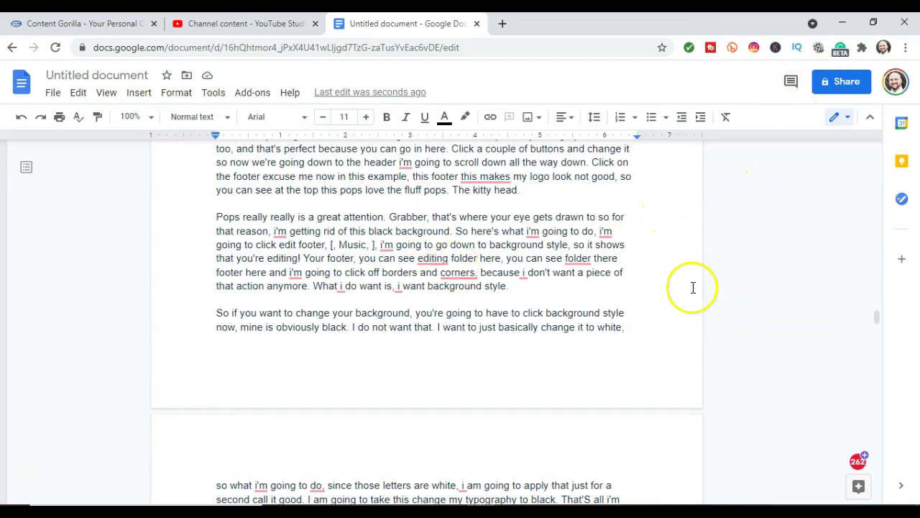
{"action": "scroll", "coordinate": [437, 324], "scroll_direction": "up", "scroll_amount": 5}
{"action": "scroll", "coordinate": [475, 325], "scroll_direction": "up", "scroll_amount": 4}
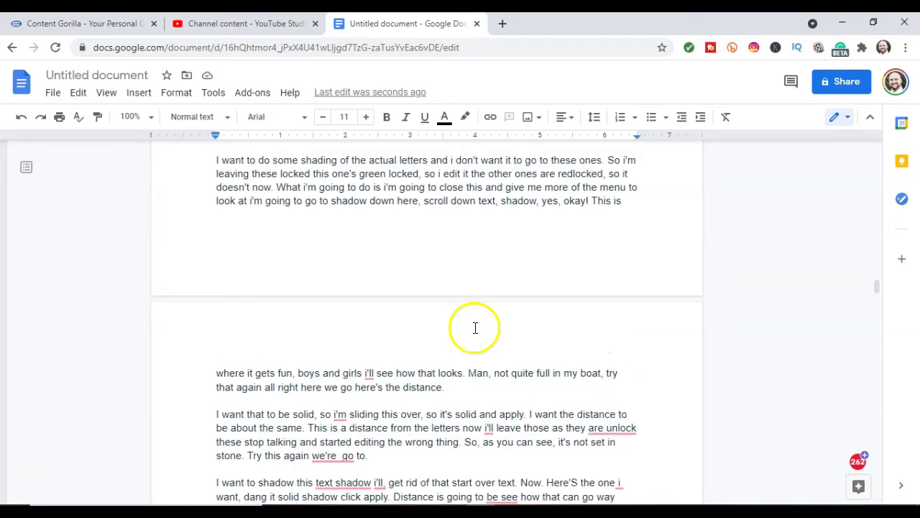
{"action": "scroll", "coordinate": [439, 220], "scroll_direction": "down", "scroll_amount": 5}
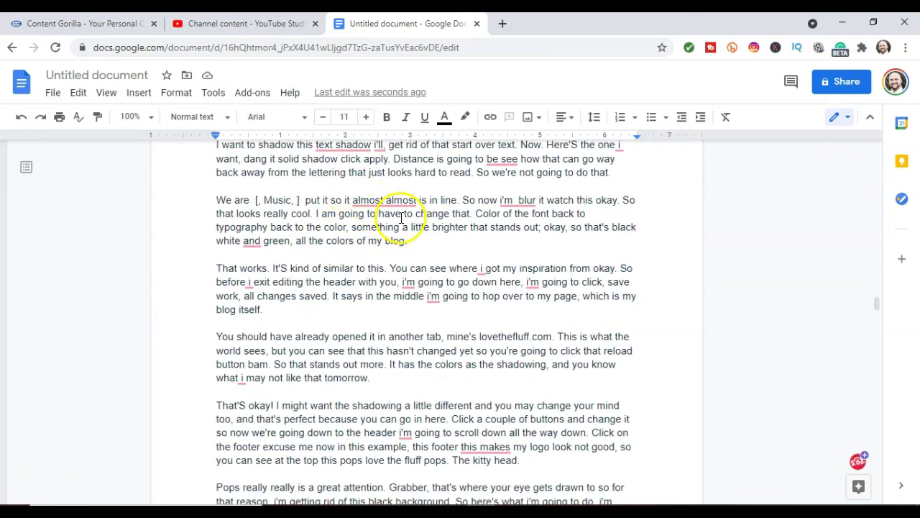
{"action": "scroll", "coordinate": [460, 273], "scroll_direction": "down", "scroll_amount": 5}
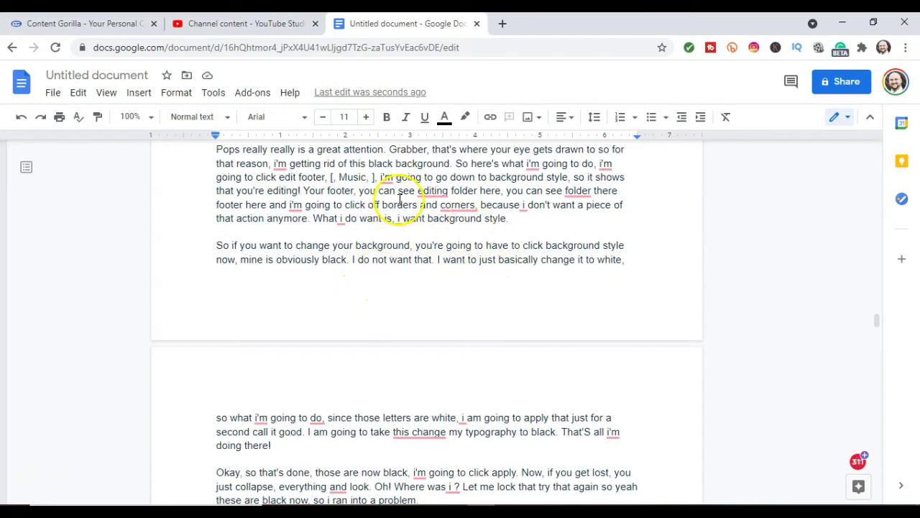
{"action": "mouse_move", "coordinate": [434, 196]}
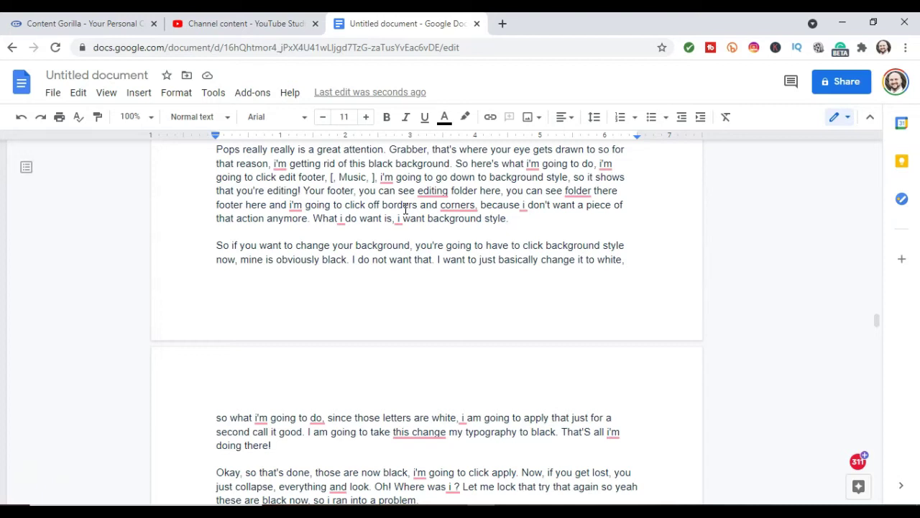
Return to the Content Gorilla tab with Ctrl+1 and scroll down to the post description
{"action": "key", "text": "ctrl+1"}
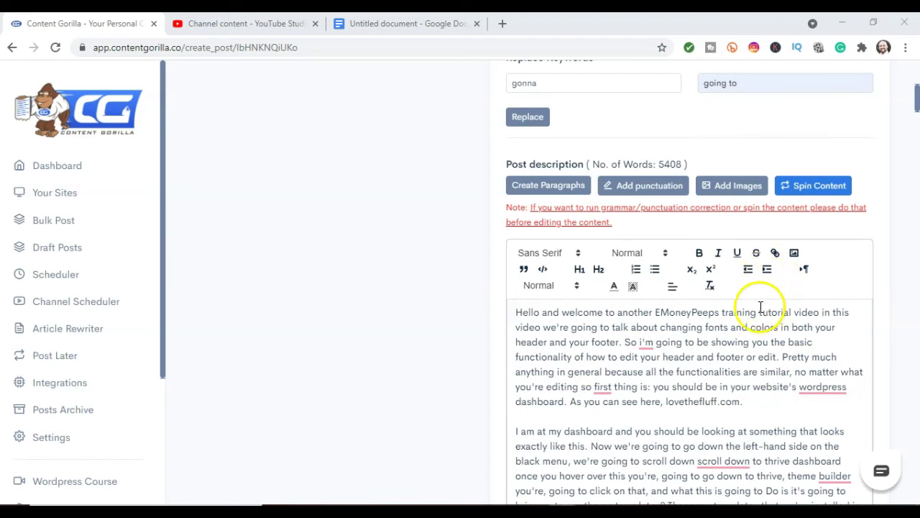
{"action": "scroll", "coordinate": [684, 164], "scroll_direction": "down", "scroll_amount": 2}
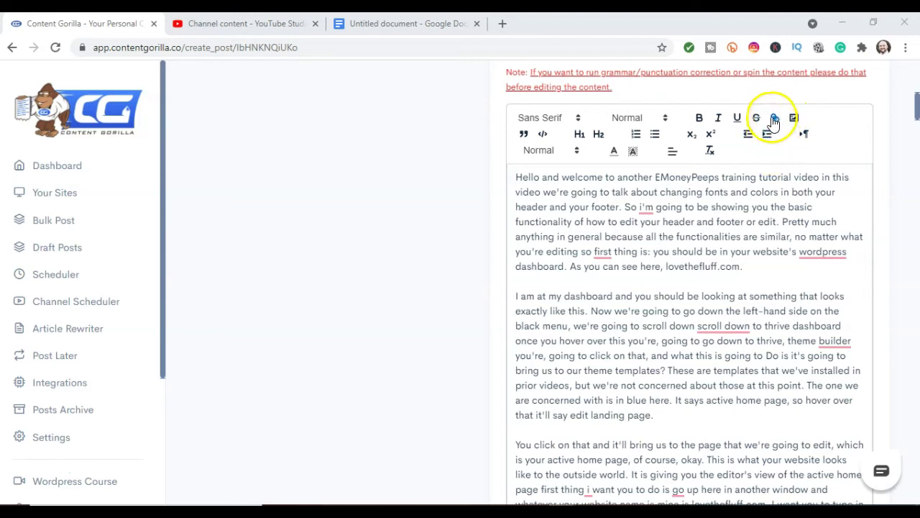
Add a blank line after 'edit landing page.' before the 'You click on that' paragraph
{"action": "left_click", "coordinate": [794, 119]}
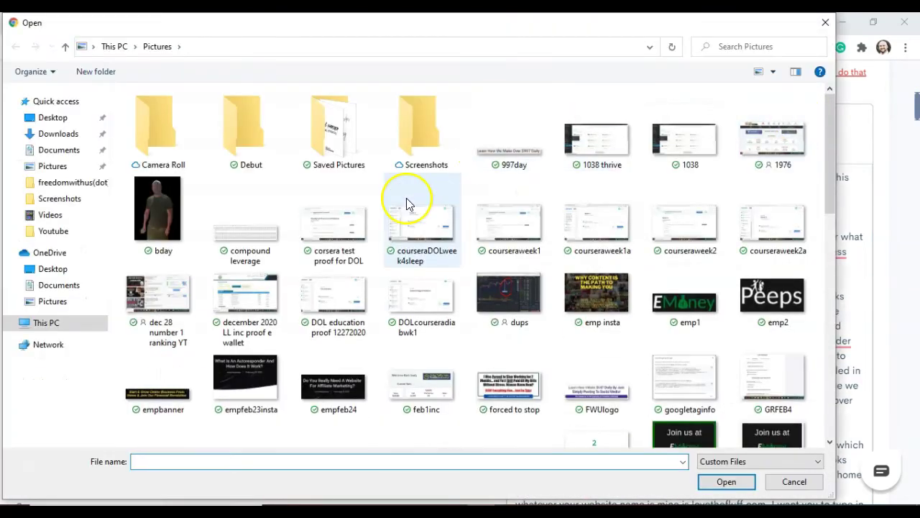
{"action": "left_click", "coordinate": [788, 485]}
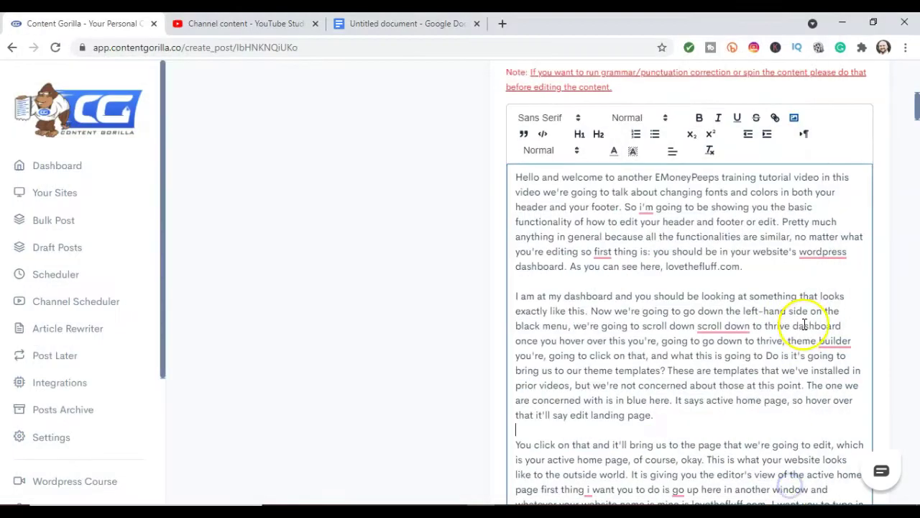
{"action": "scroll", "coordinate": [727, 363], "scroll_direction": "down", "scroll_amount": 1}
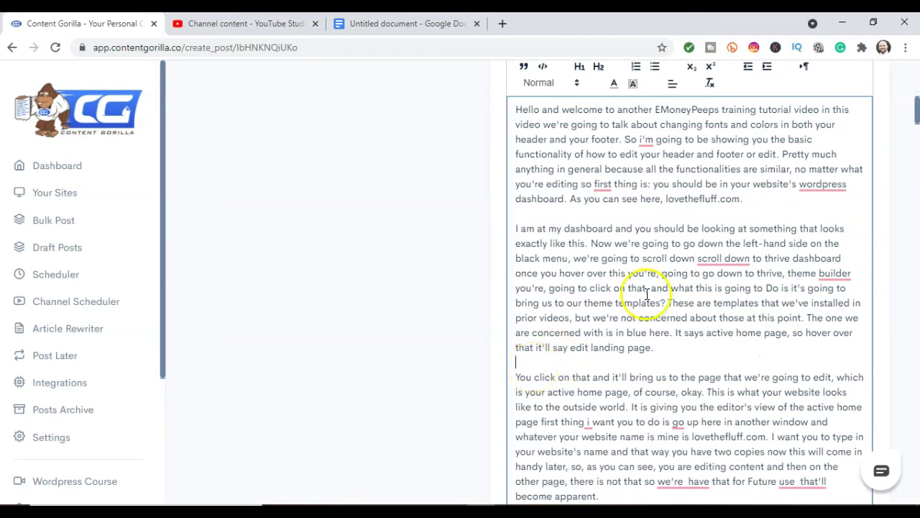
{"action": "left_click", "coordinate": [518, 110]}
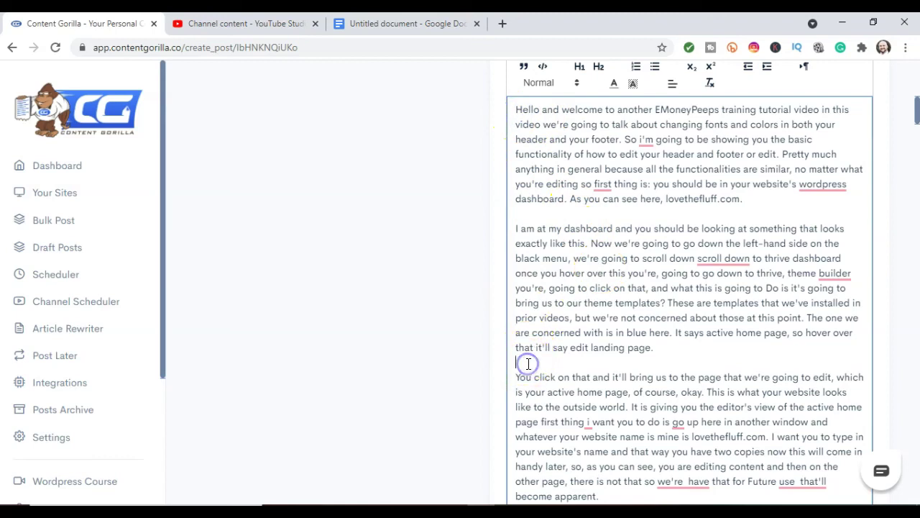
{"action": "key", "text": "Return"}
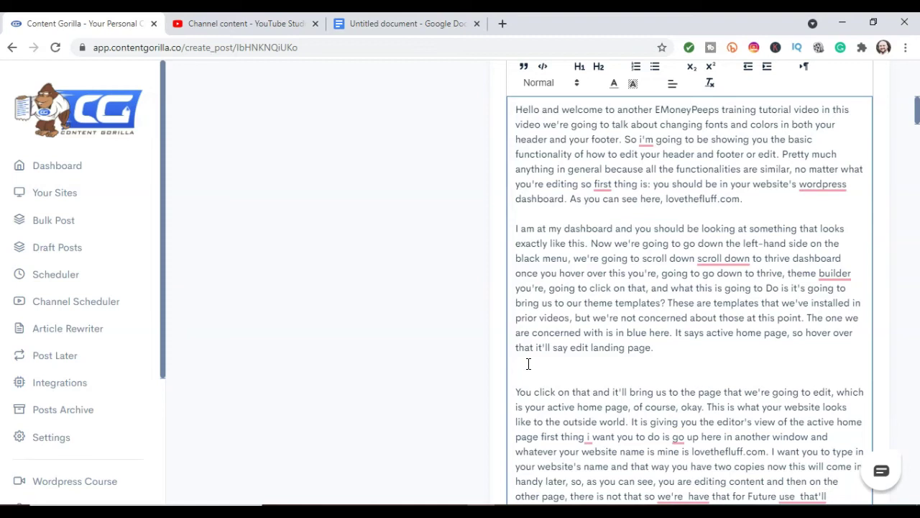
Insert the empfeb24 picture from the Pictures folder at the new line
{"action": "scroll", "coordinate": [480, 262], "scroll_direction": "up", "scroll_amount": 2}
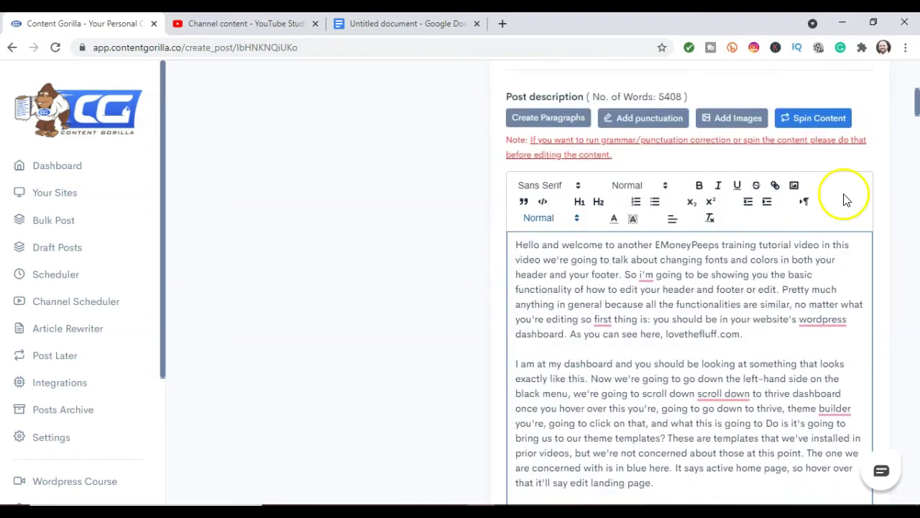
{"action": "left_click", "coordinate": [793, 187]}
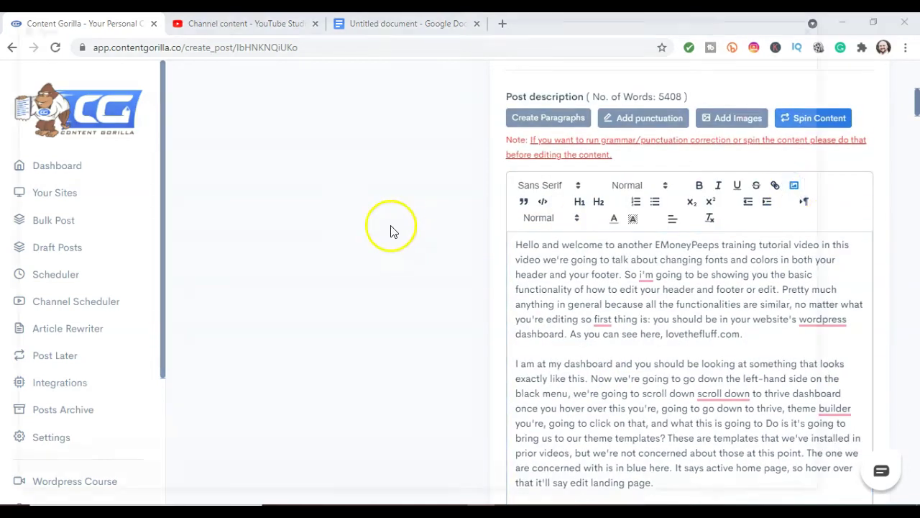
{"action": "left_click", "coordinate": [322, 388]}
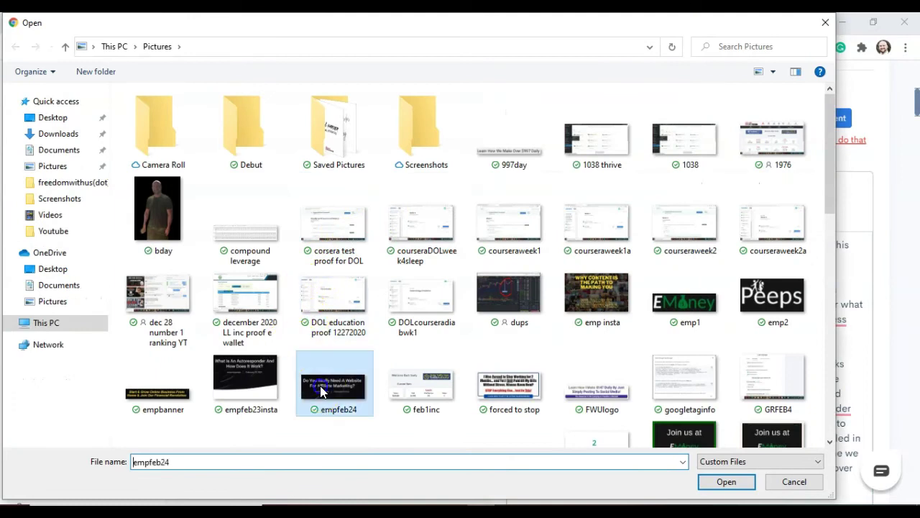
{"action": "double_click", "coordinate": [164, 460]}
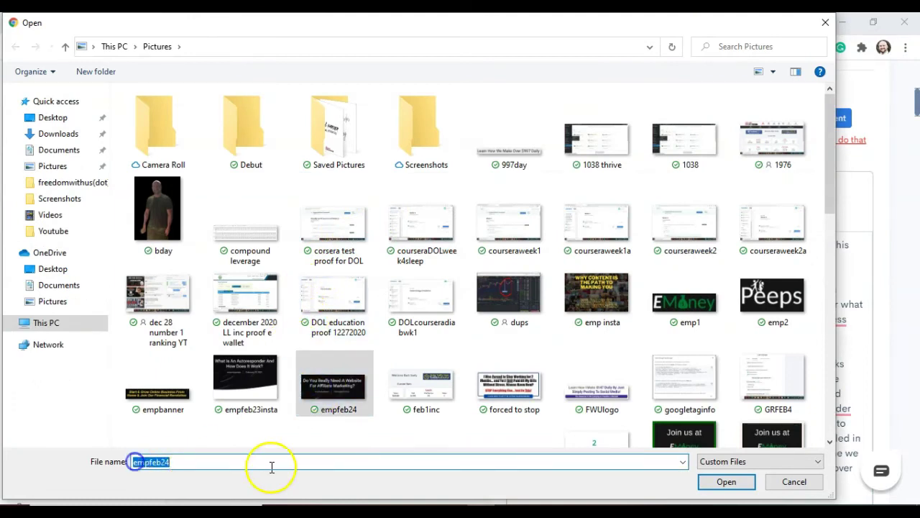
{"action": "left_click", "coordinate": [721, 485]}
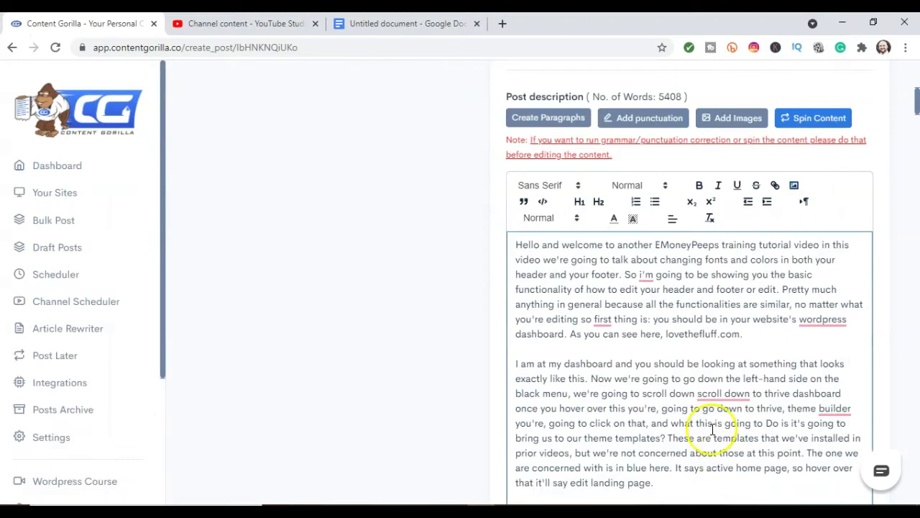
Select all of the post, including its image, and copy it
{"action": "scroll", "coordinate": [676, 360], "scroll_direction": "down", "scroll_amount": 2}
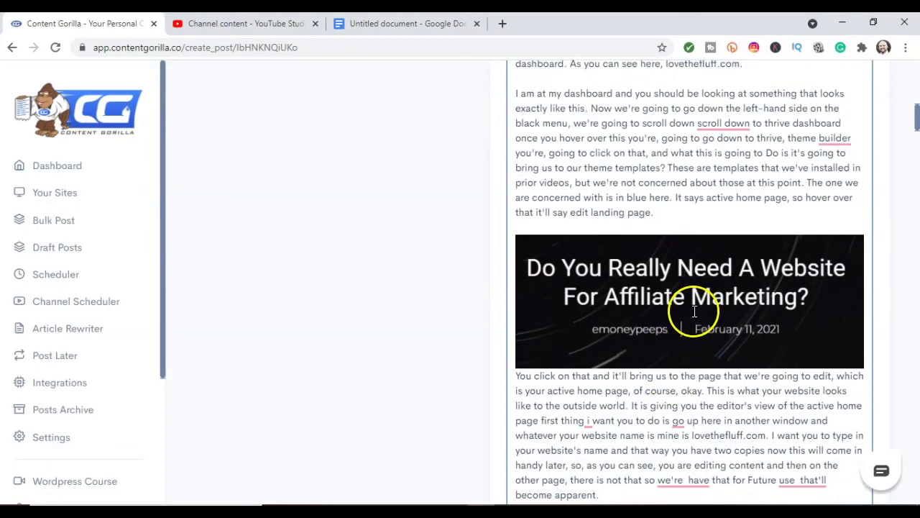
{"action": "scroll", "coordinate": [689, 322], "scroll_direction": "down", "scroll_amount": 2}
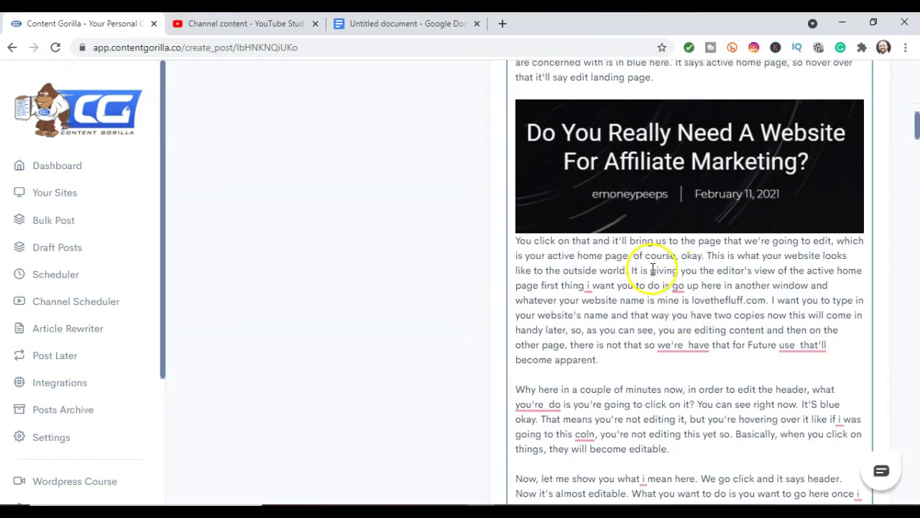
{"action": "right_click", "coordinate": [650, 285]}
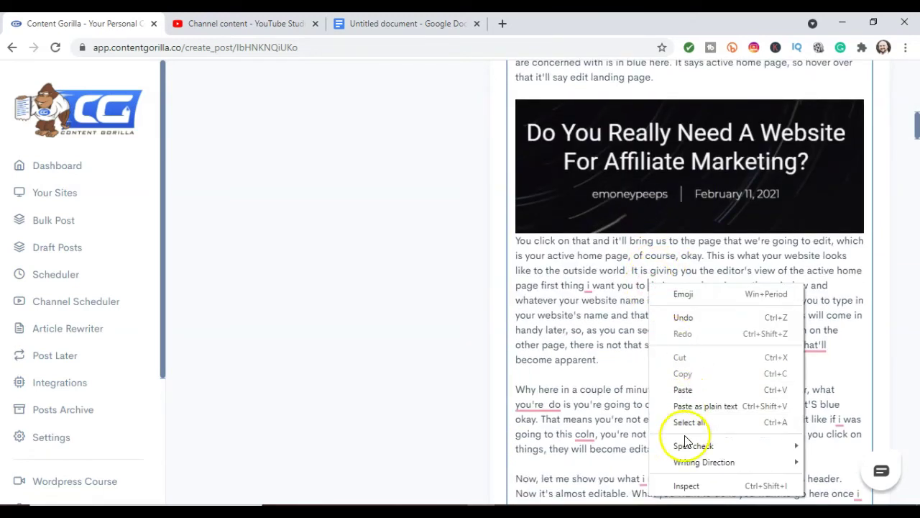
{"action": "left_click", "coordinate": [683, 422]}
{"action": "right_click", "coordinate": [648, 372]}
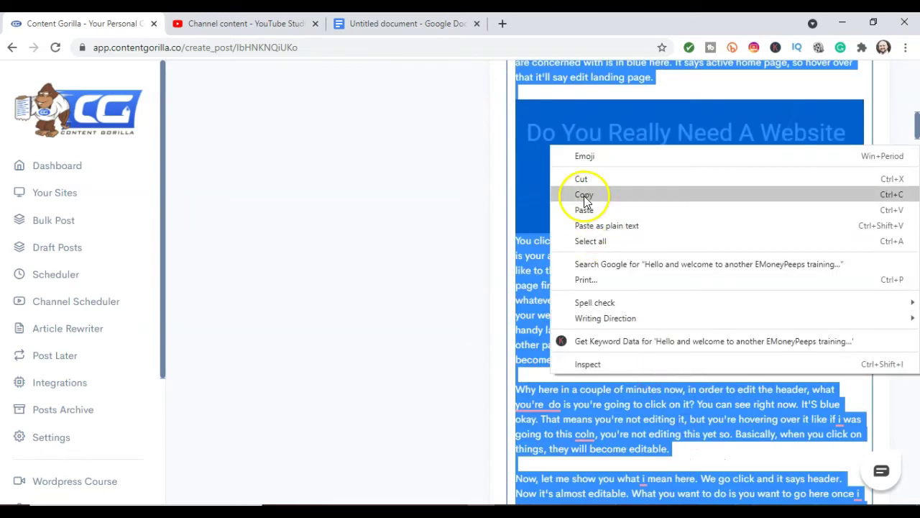
{"action": "left_click", "coordinate": [583, 194]}
Paste the post into the blank Google Docs document and scroll to check the image
{"action": "left_click", "coordinate": [410, 25]}
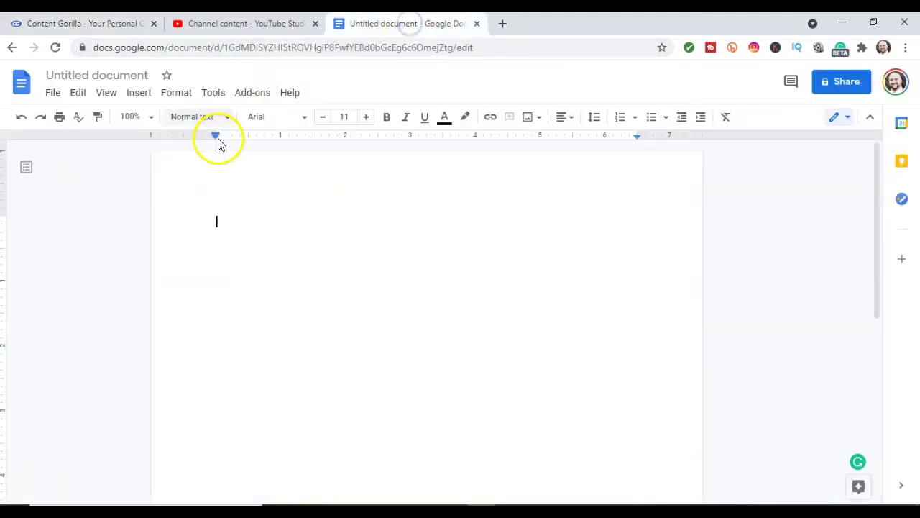
{"action": "right_click", "coordinate": [236, 220]}
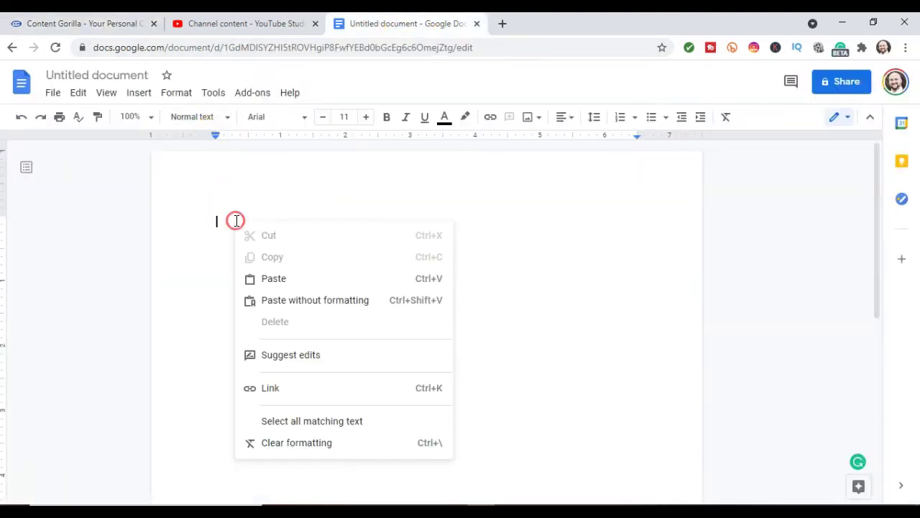
{"action": "left_click", "coordinate": [267, 279]}
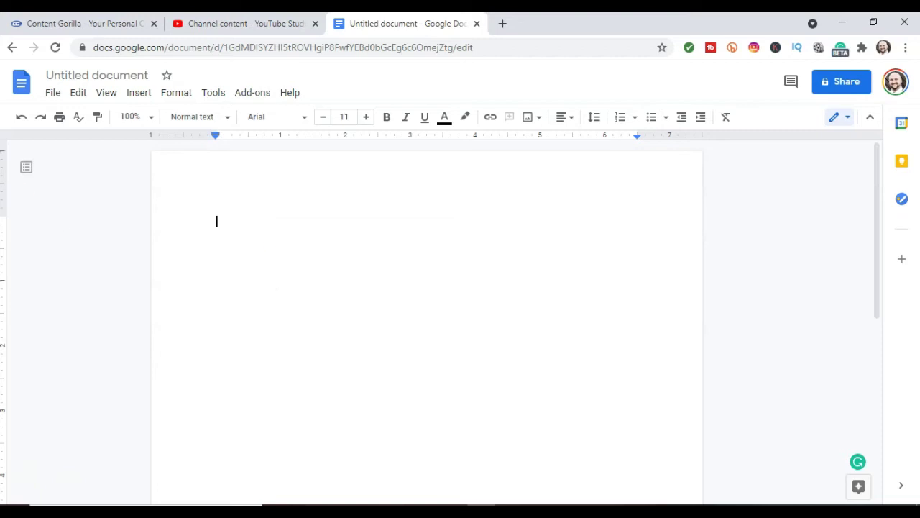
{"action": "left_click", "coordinate": [172, 184]}
{"action": "scroll", "coordinate": [172, 184], "scroll_direction": "up", "scroll_amount": 3}
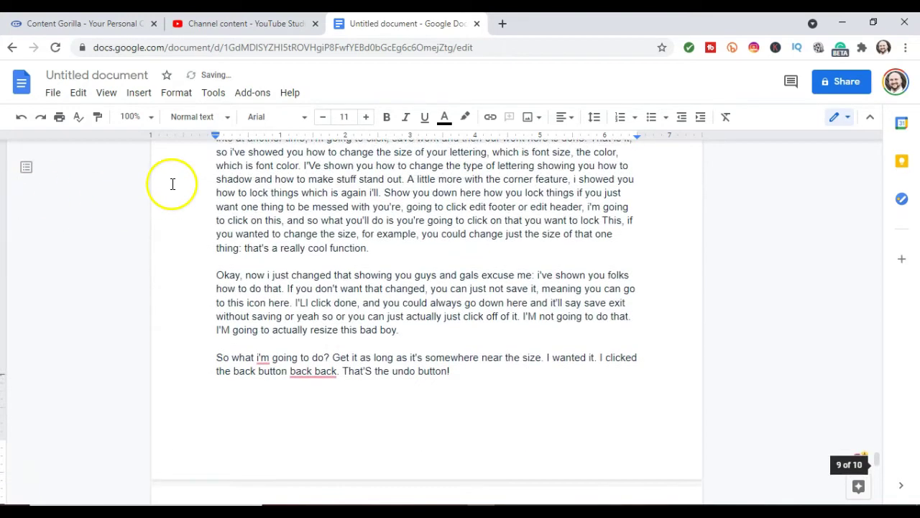
{"action": "left_click", "coordinate": [879, 457]}
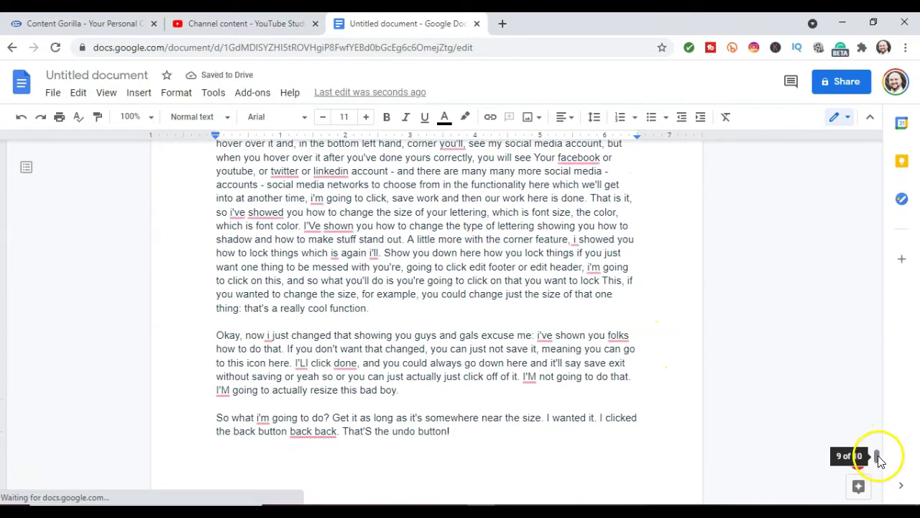
{"action": "left_click_drag", "start_coordinate": [879, 457], "coordinate": [882, 190]}
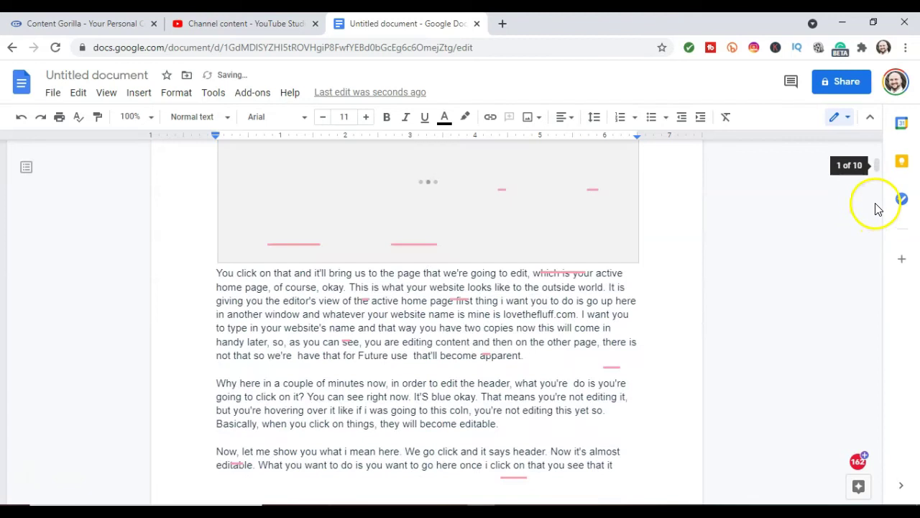
{"action": "scroll", "coordinate": [768, 261], "scroll_direction": "up", "scroll_amount": 3}
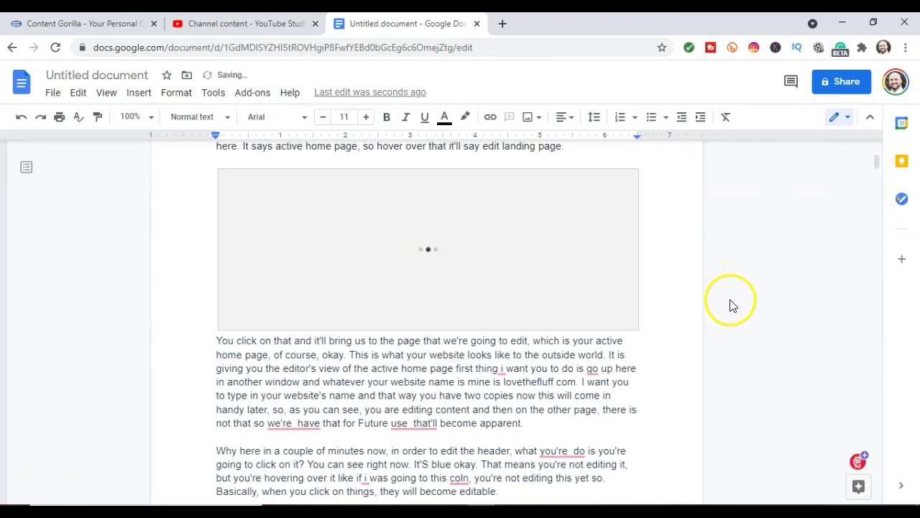
{"action": "scroll", "coordinate": [726, 307], "scroll_direction": "up", "scroll_amount": 1}
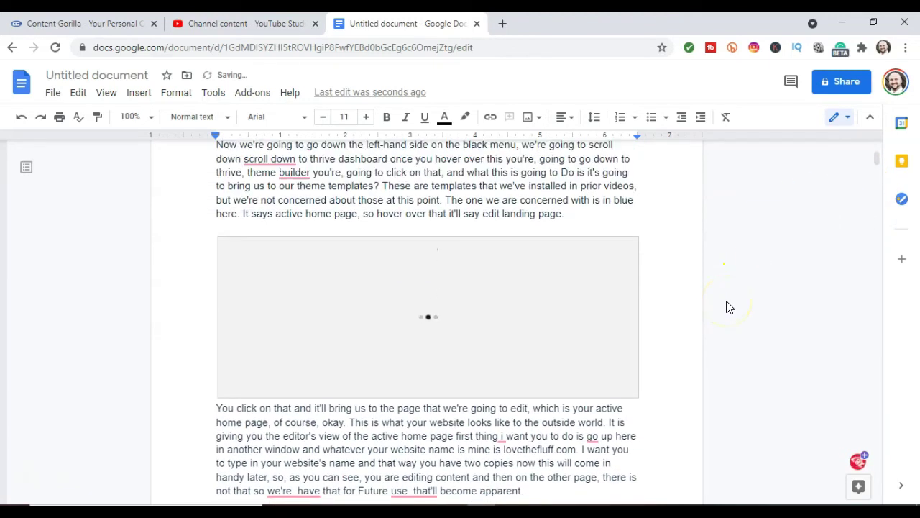
{"action": "scroll", "coordinate": [726, 307], "scroll_direction": "up", "scroll_amount": 2}
{"action": "scroll", "coordinate": [726, 307], "scroll_direction": "up", "scroll_amount": 2}
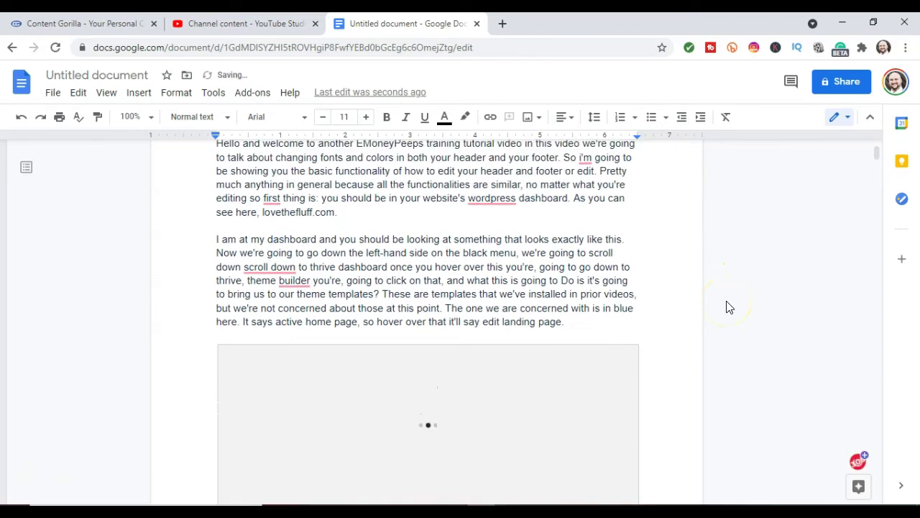
{"action": "scroll", "coordinate": [727, 307], "scroll_direction": "down", "scroll_amount": 4}
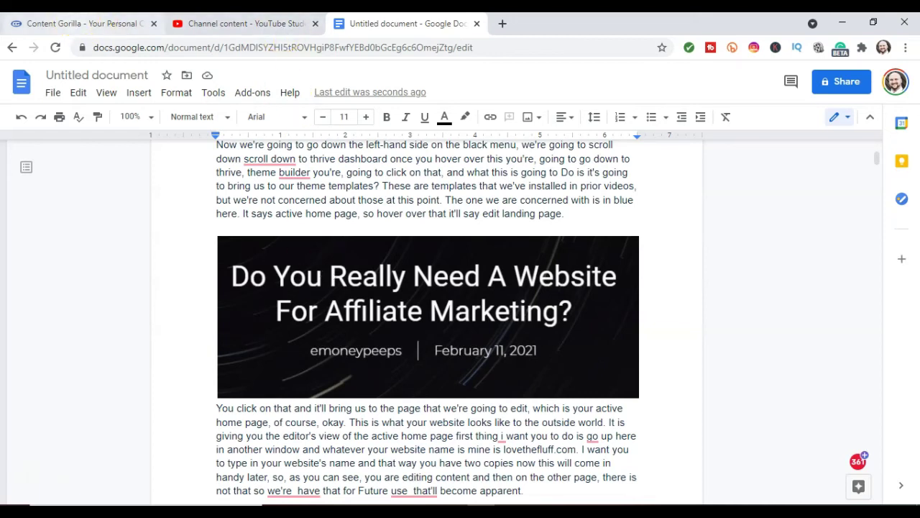
Accept Grammarly fixes: i'm to I'm, 'the' before first, wordpress to WordPress
{"action": "left_click", "coordinate": [76, 24]}
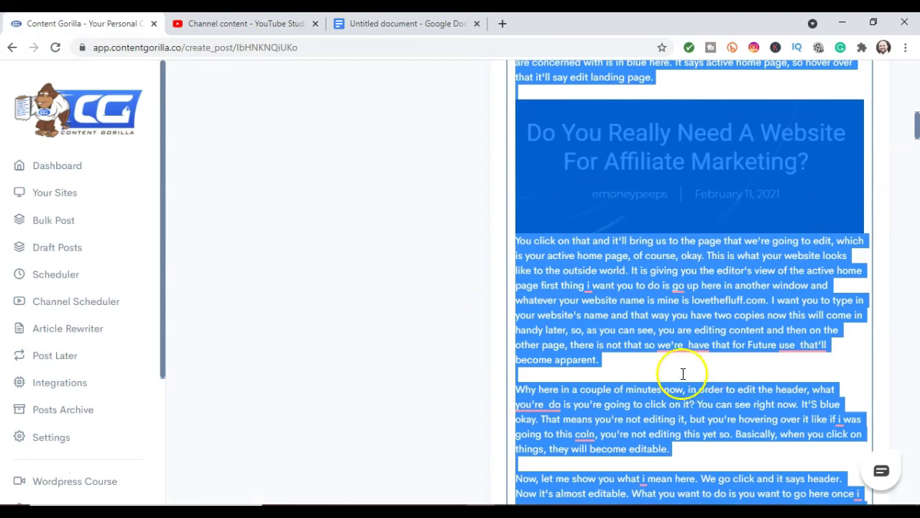
{"action": "left_click", "coordinate": [682, 374]}
{"action": "scroll", "coordinate": [683, 377], "scroll_direction": "up", "scroll_amount": 5}
{"action": "scroll", "coordinate": [684, 377], "scroll_direction": "up", "scroll_amount": 2}
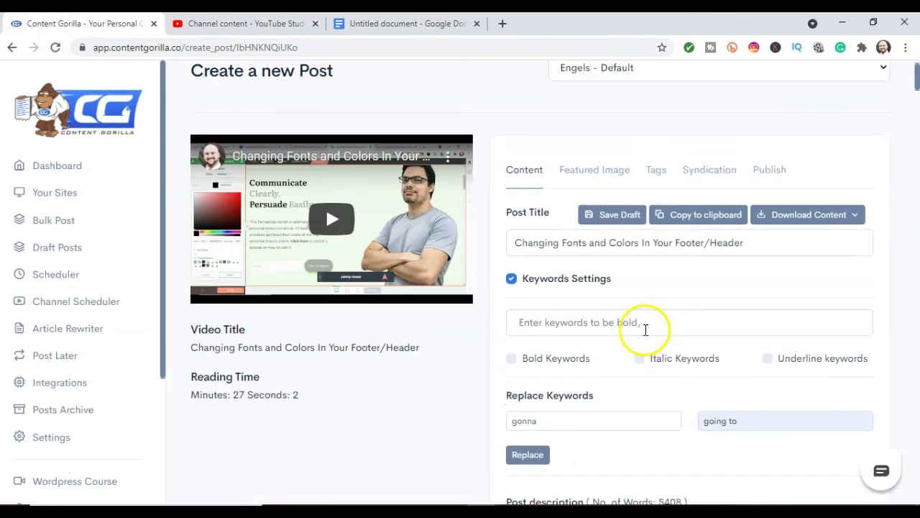
{"action": "scroll", "coordinate": [644, 323], "scroll_direction": "down", "scroll_amount": 3}
{"action": "scroll", "coordinate": [640, 322], "scroll_direction": "down", "scroll_amount": 3}
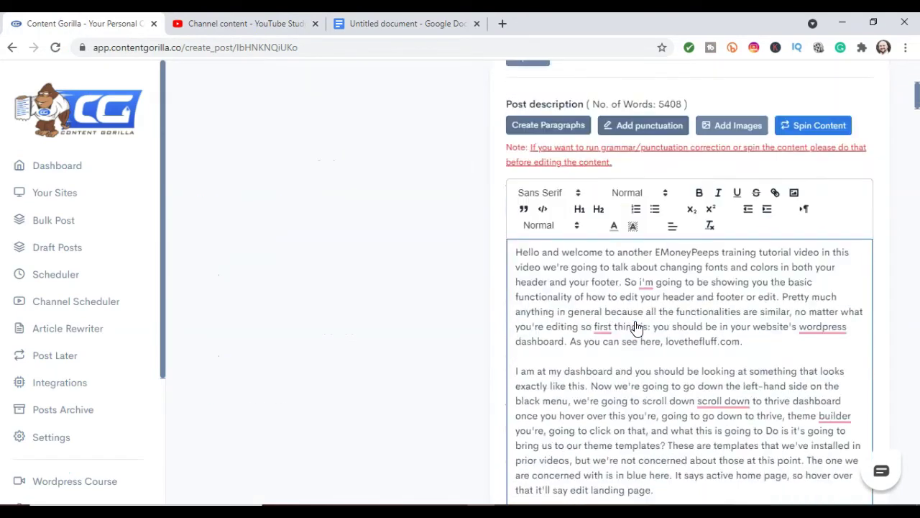
{"action": "left_click", "coordinate": [646, 276]}
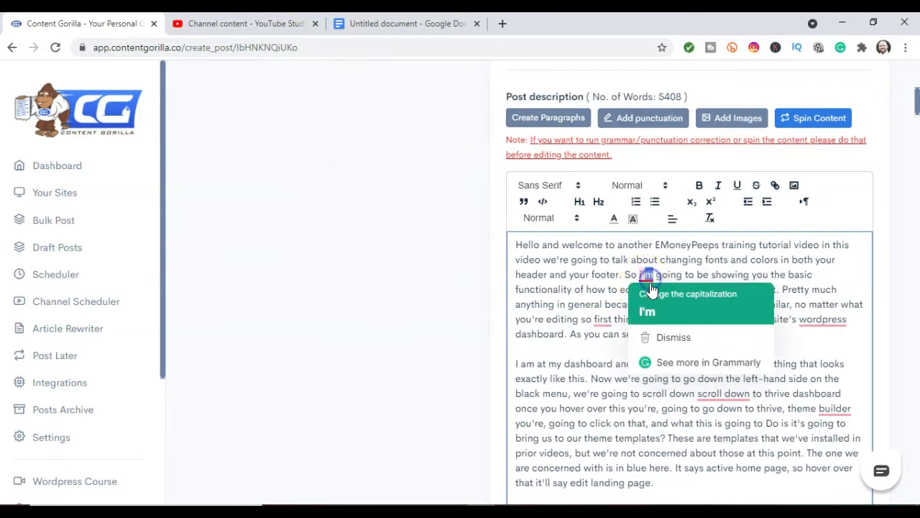
{"action": "left_click", "coordinate": [647, 312]}
{"action": "left_click", "coordinate": [602, 320]}
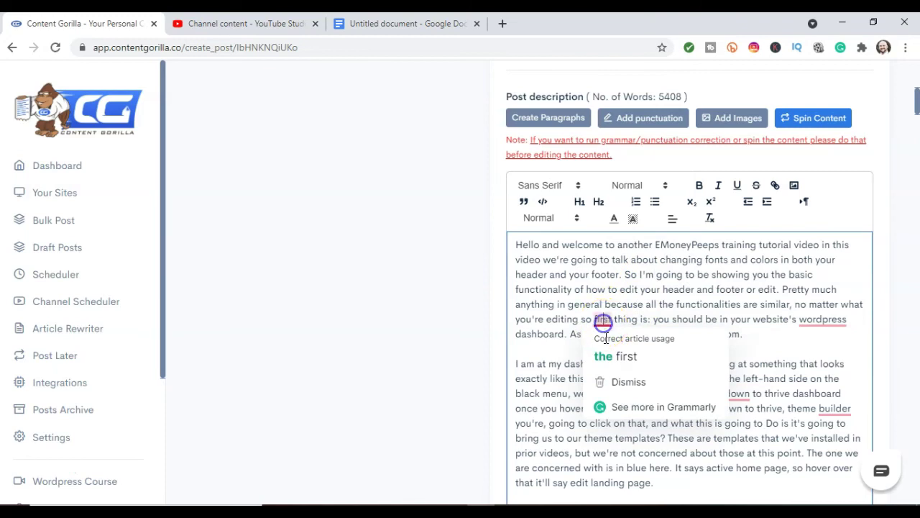
{"action": "left_click", "coordinate": [607, 355]}
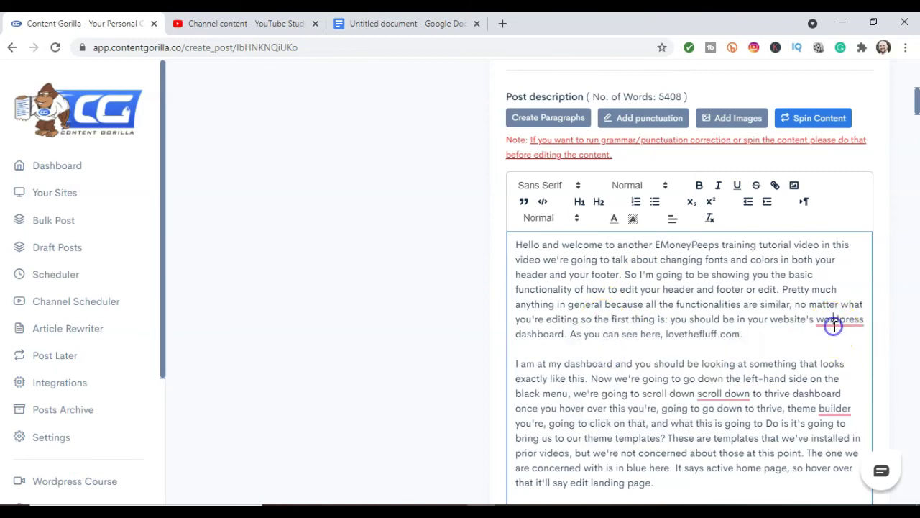
{"action": "left_click", "coordinate": [833, 325]}
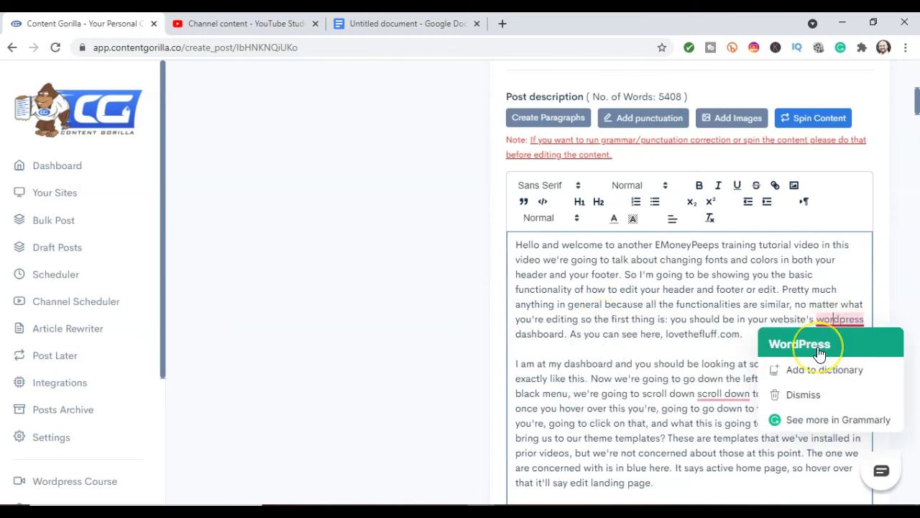
{"action": "left_click", "coordinate": [820, 344]}
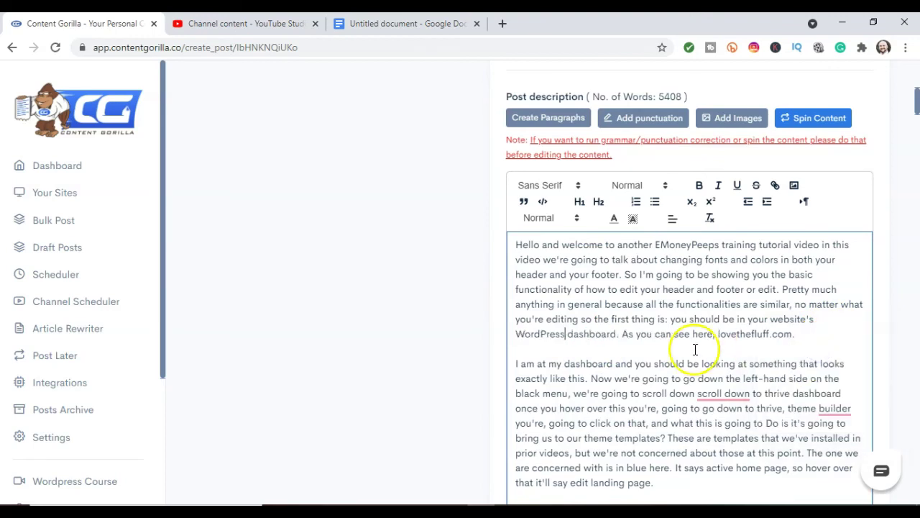
Glance at the Google Docs copy of the article, then return to Content Gorilla
{"action": "scroll", "coordinate": [688, 349], "scroll_direction": "down", "scroll_amount": 1}
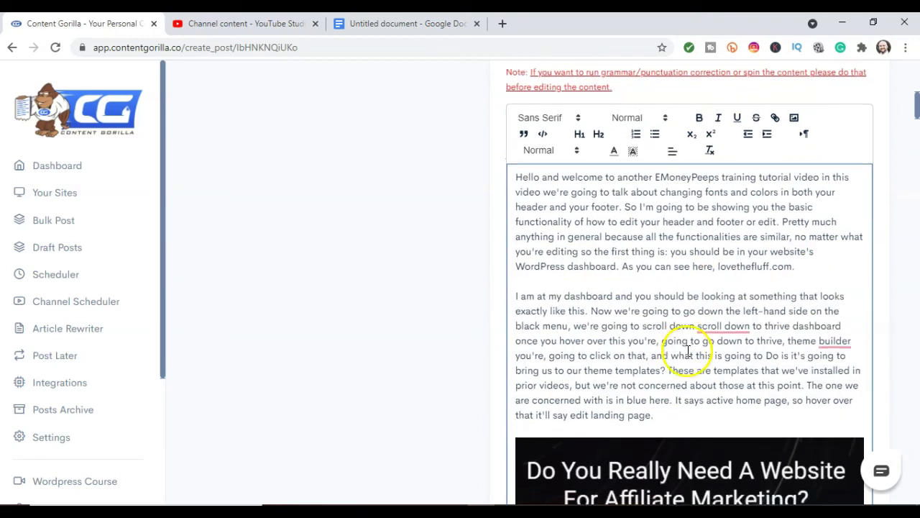
{"action": "left_click", "coordinate": [423, 24]}
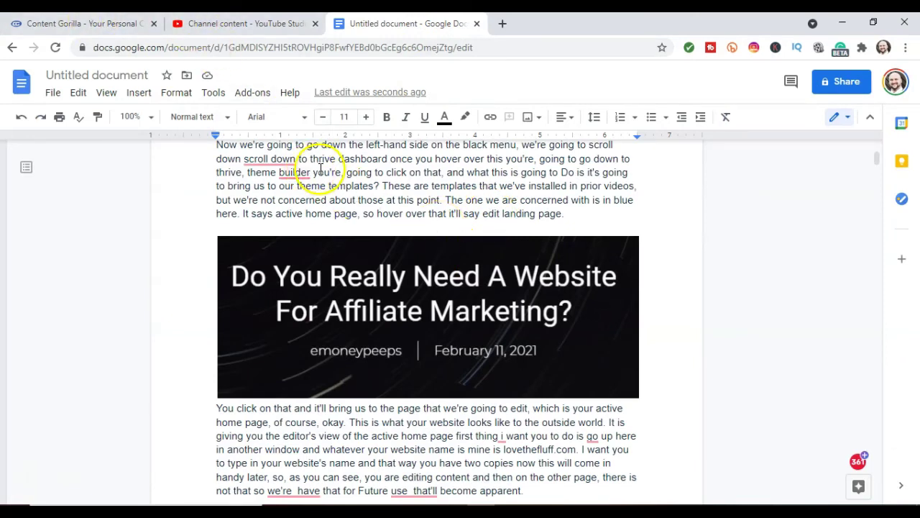
{"action": "mouse_move", "coordinate": [288, 170]}
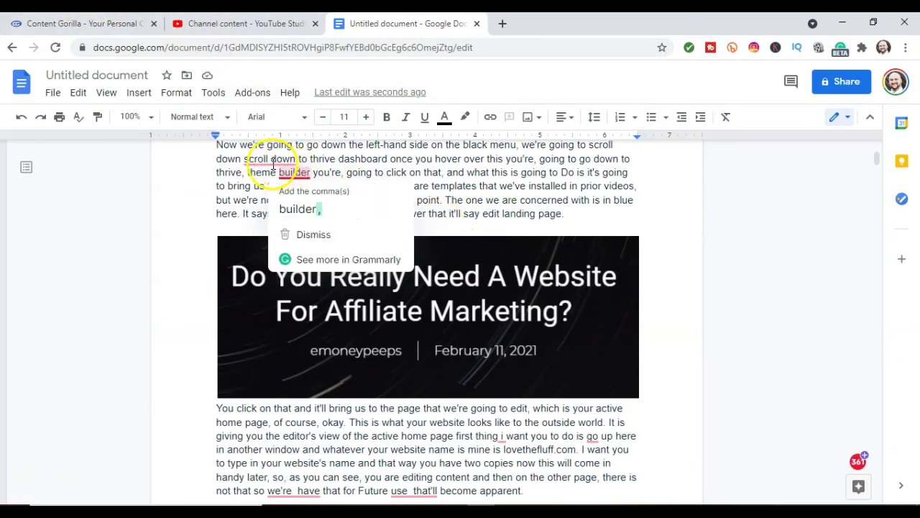
{"action": "left_click", "coordinate": [98, 30]}
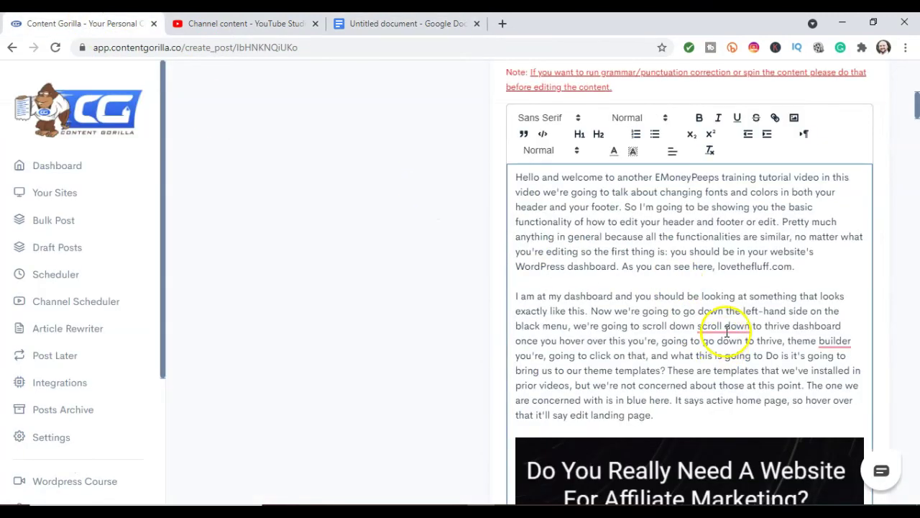
{"action": "mouse_move", "coordinate": [725, 326]}
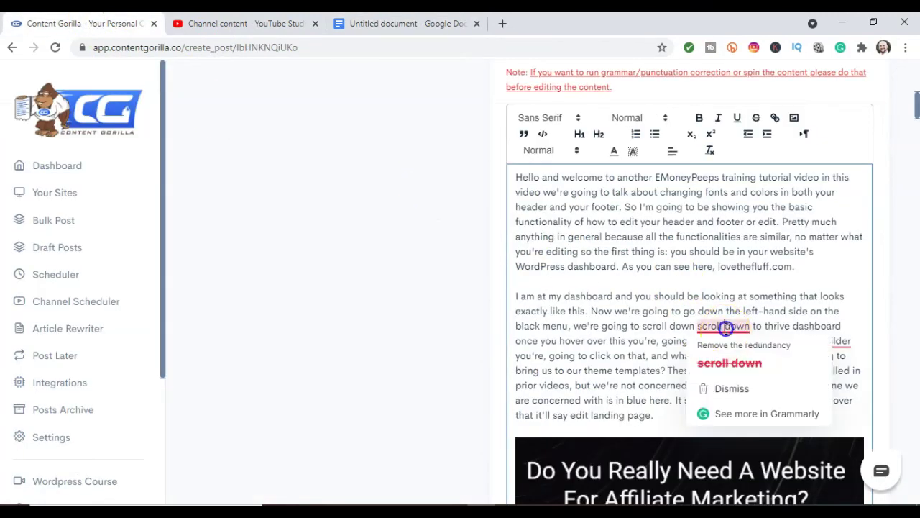
{"action": "left_click", "coordinate": [663, 272]}
{"action": "key", "text": "shift+End"}
{"action": "left_click", "coordinate": [627, 268]}
{"action": "right_click", "coordinate": [627, 269]}
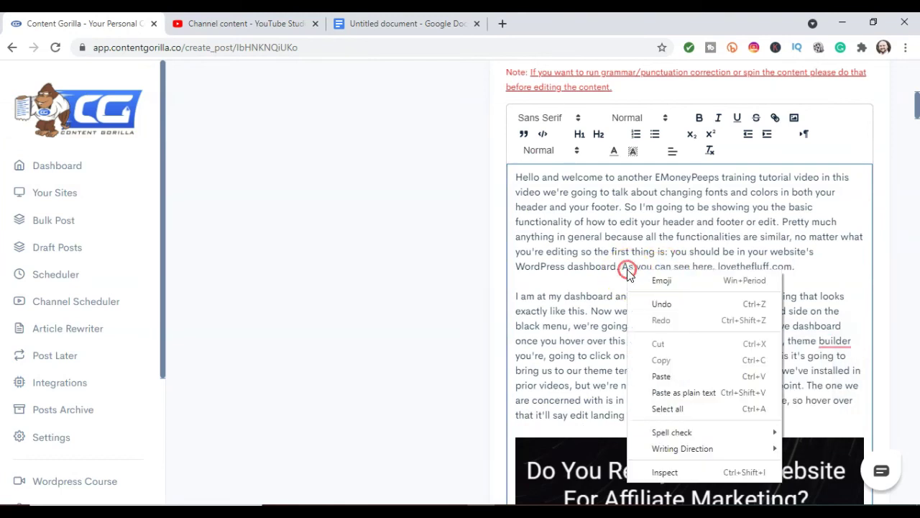
{"action": "left_click", "coordinate": [668, 410]}
{"action": "right_click", "coordinate": [641, 334]}
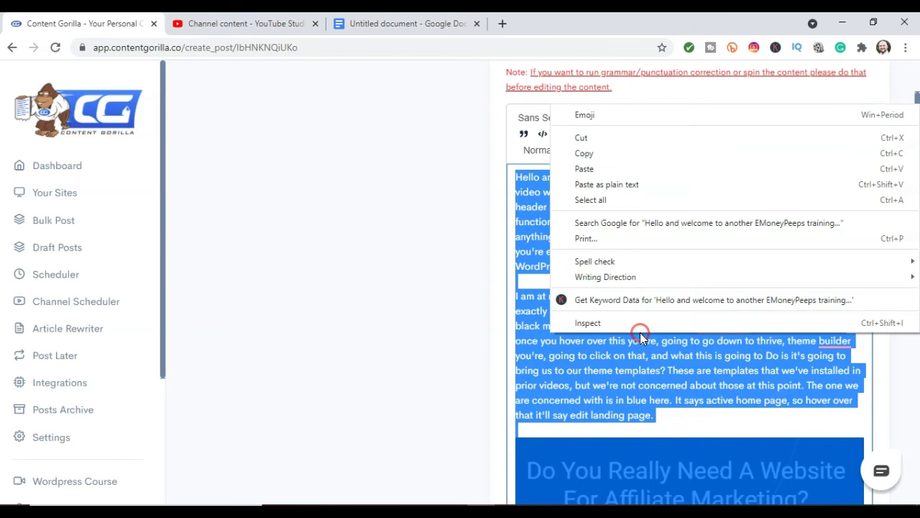
{"action": "left_click", "coordinate": [582, 153]}
{"action": "left_click", "coordinate": [602, 237]}
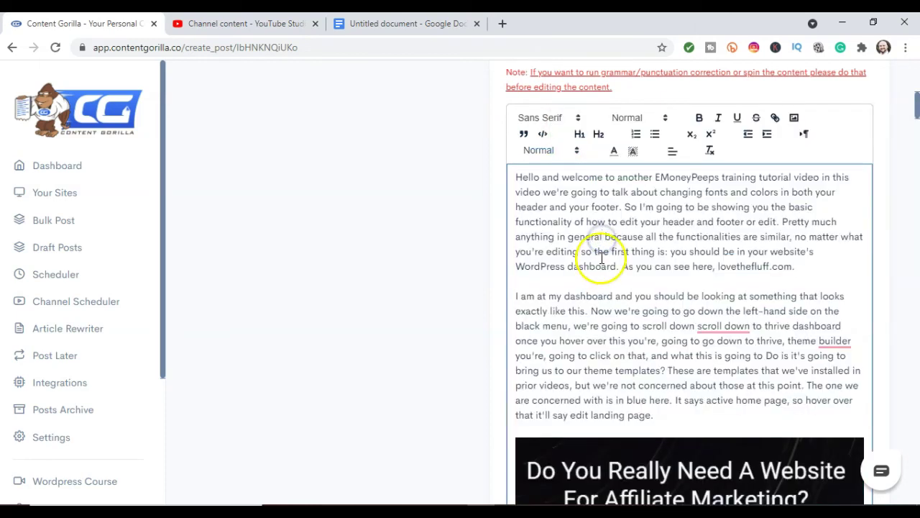
{"action": "scroll", "coordinate": [291, 166], "scroll_direction": "up", "scroll_amount": 1}
{"action": "scroll", "coordinate": [291, 165], "scroll_direction": "up", "scroll_amount": 10}
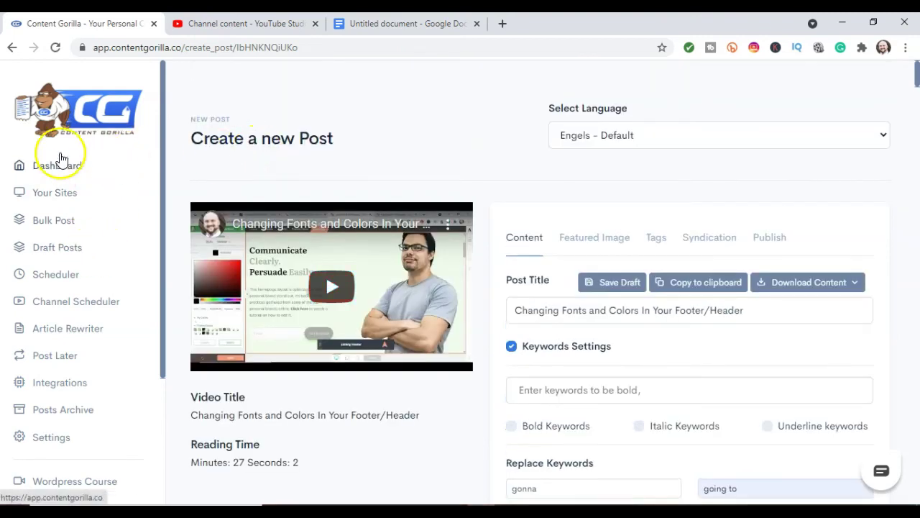
{"action": "scroll", "coordinate": [162, 233], "scroll_direction": "down", "scroll_amount": 3}
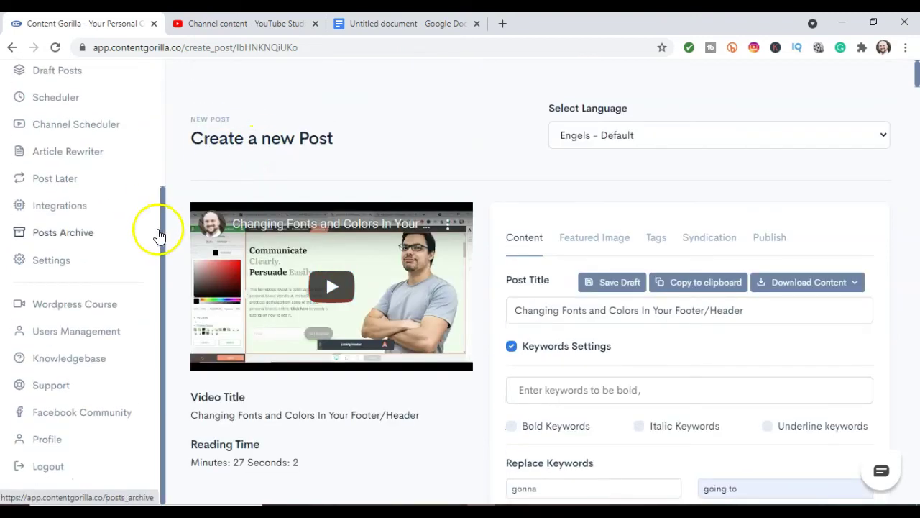
{"action": "scroll", "coordinate": [736, 376], "scroll_direction": "down", "scroll_amount": 4}
{"action": "scroll", "coordinate": [682, 443], "scroll_direction": "down", "scroll_amount": 4}
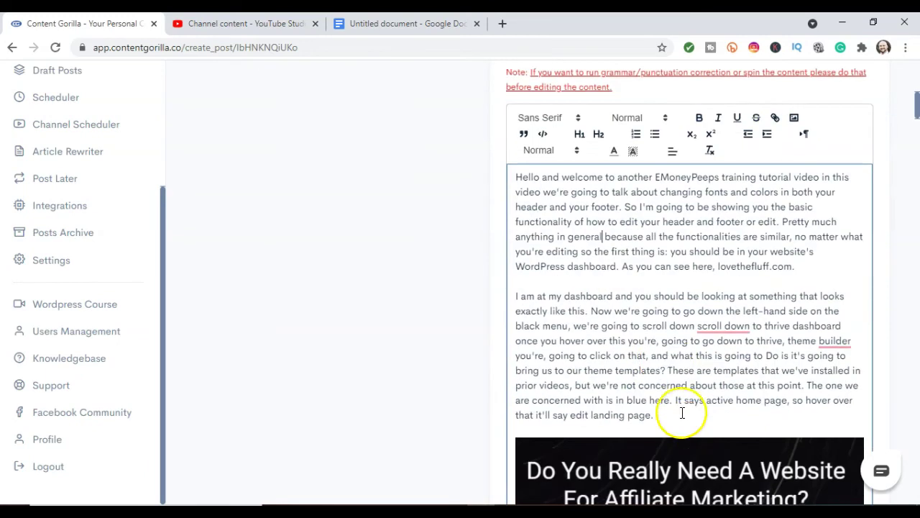
Accept Grammarly fixes further down: i'm to I'm, 'be .' to 'be.', coln to cold
{"action": "left_click", "coordinate": [631, 254]}
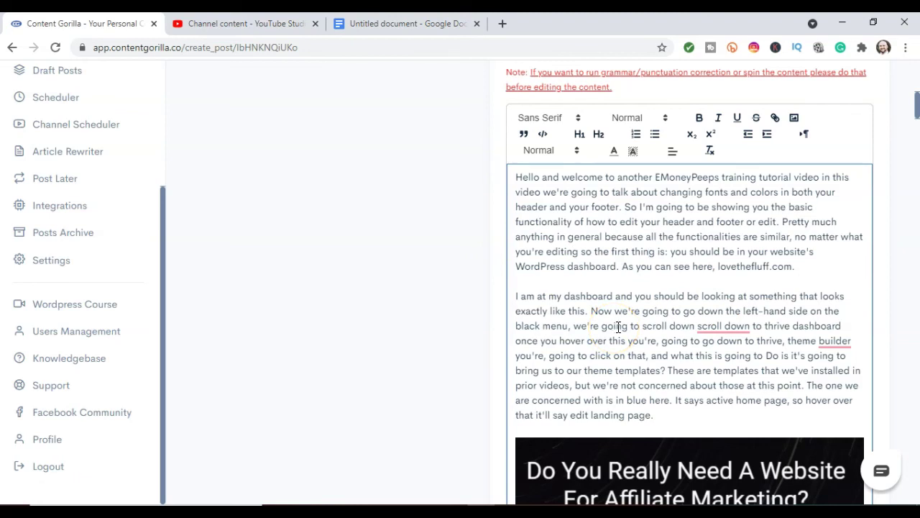
{"action": "scroll", "coordinate": [618, 327], "scroll_direction": "down", "scroll_amount": 10}
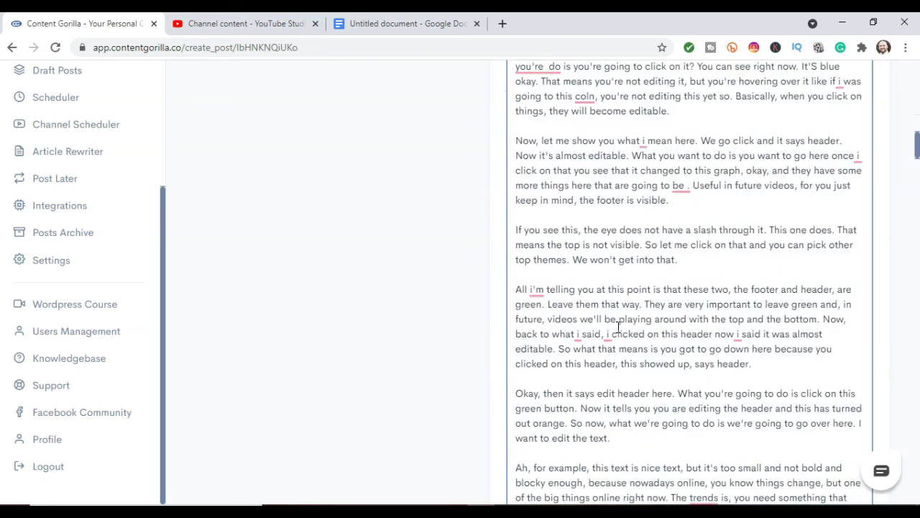
{"action": "left_click", "coordinate": [537, 289]}
{"action": "left_click", "coordinate": [541, 327]}
{"action": "left_click", "coordinate": [678, 185]}
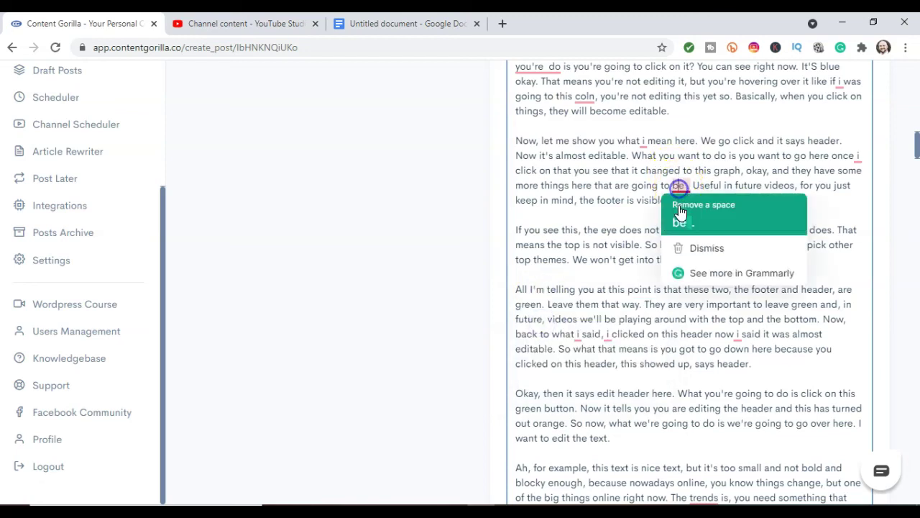
{"action": "left_click", "coordinate": [683, 223]}
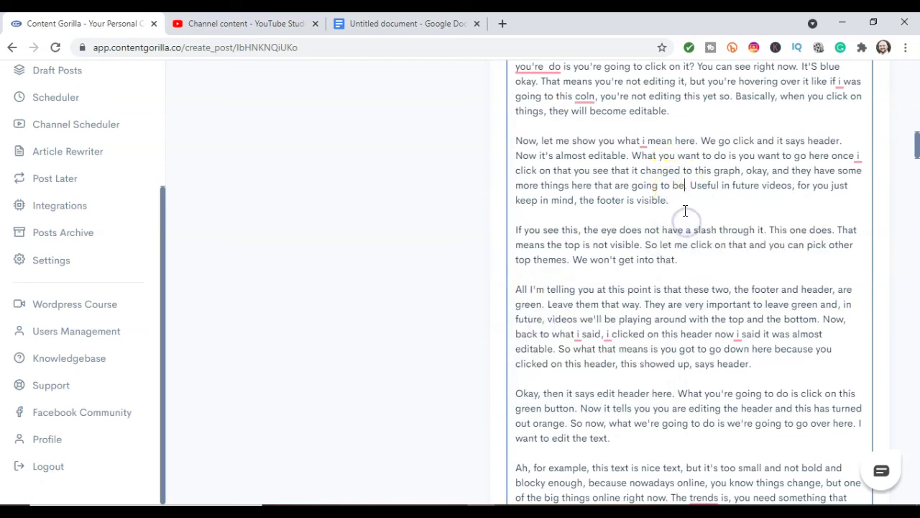
{"action": "left_click", "coordinate": [585, 98]}
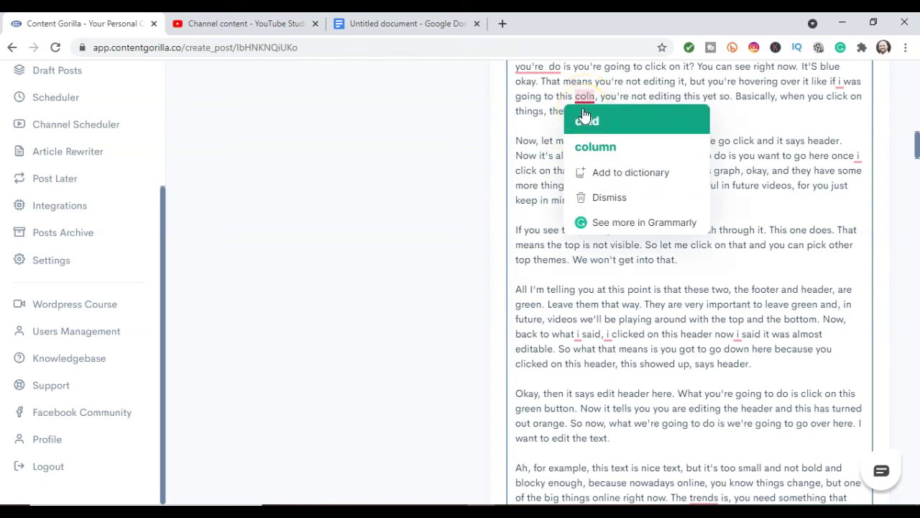
{"action": "left_click", "coordinate": [585, 120]}
{"action": "scroll", "coordinate": [728, 115], "scroll_direction": "up", "scroll_amount": 15}
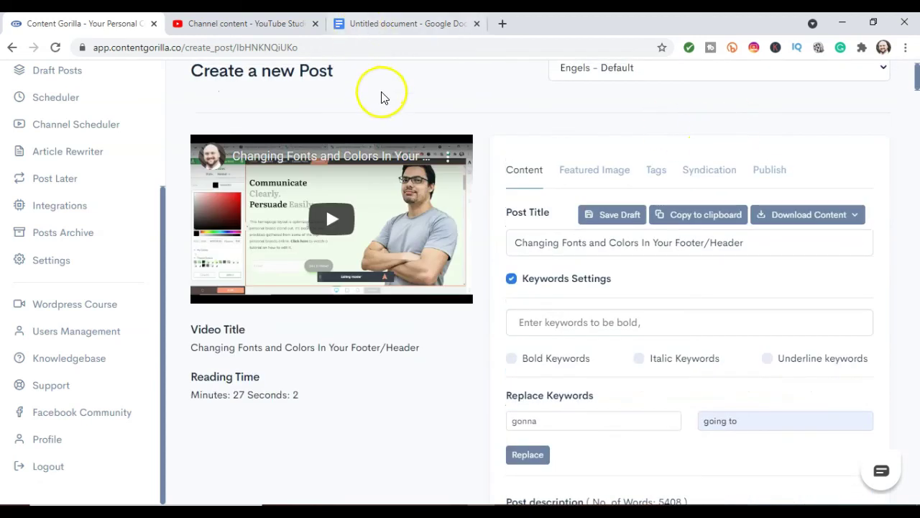
{"action": "scroll", "coordinate": [443, 115], "scroll_direction": "up", "scroll_amount": 1}
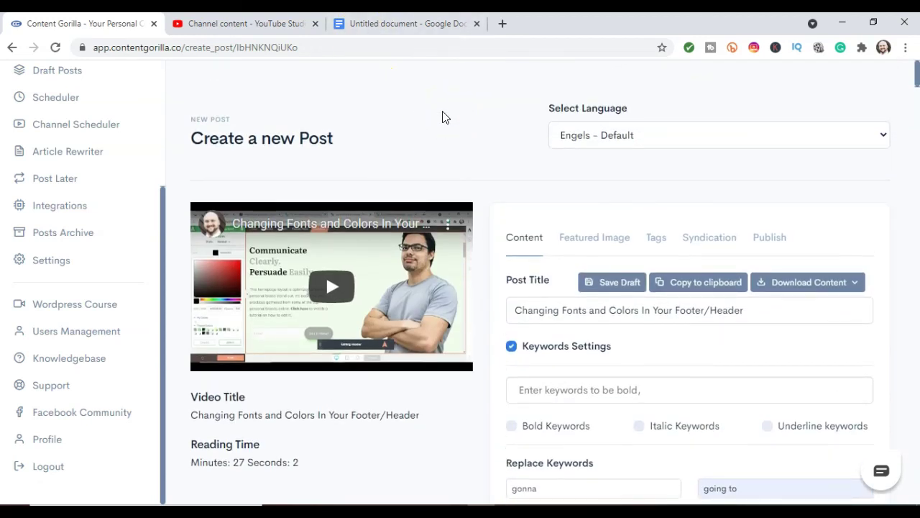
{"action": "left_click", "coordinate": [522, 116]}
{"action": "left_click", "coordinate": [242, 23]}
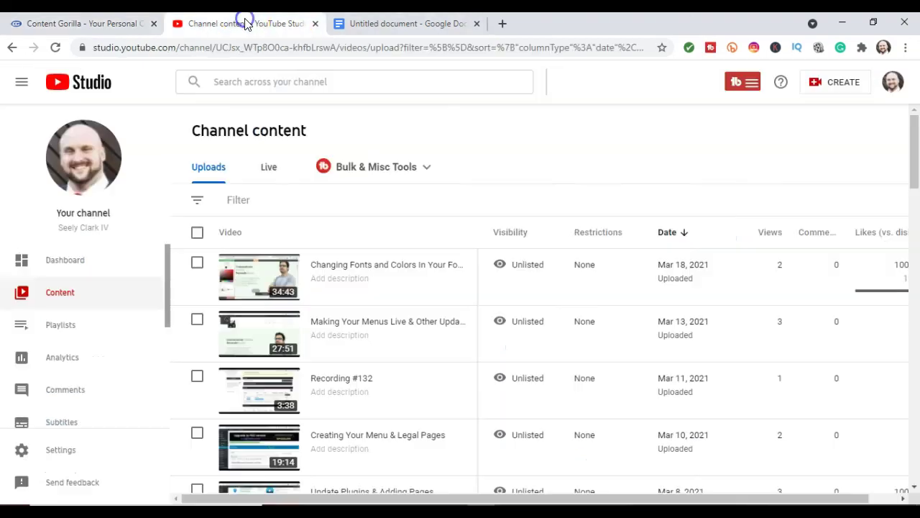
{"action": "left_click", "coordinate": [47, 22]}
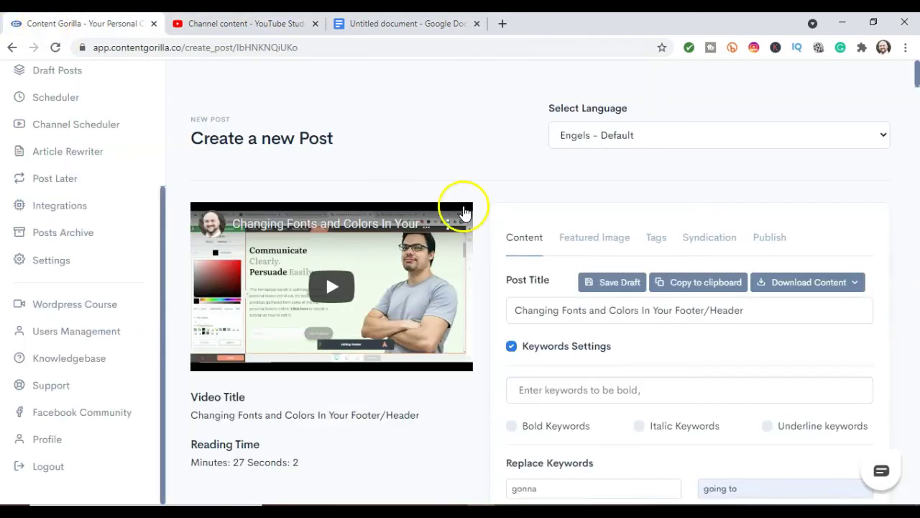
{"action": "scroll", "coordinate": [593, 255], "scroll_direction": "down", "scroll_amount": 10}
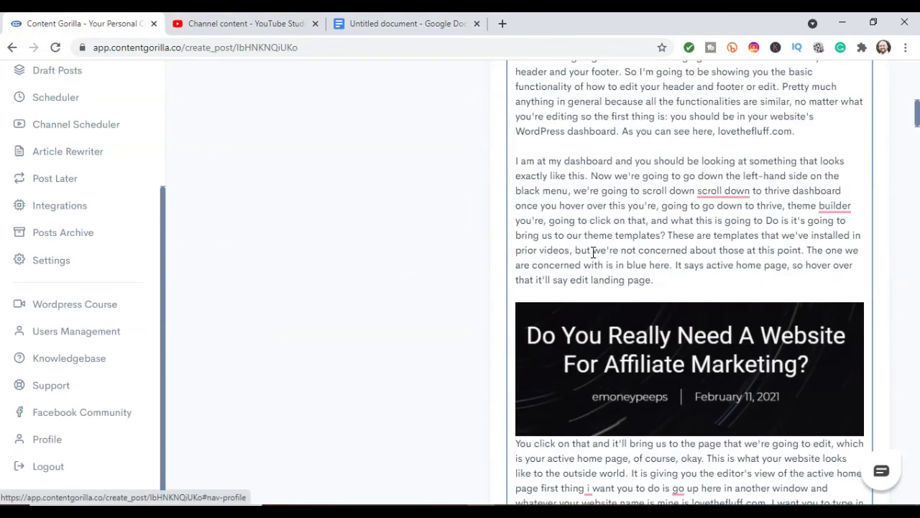
{"action": "scroll", "coordinate": [643, 193], "scroll_direction": "down", "scroll_amount": 7}
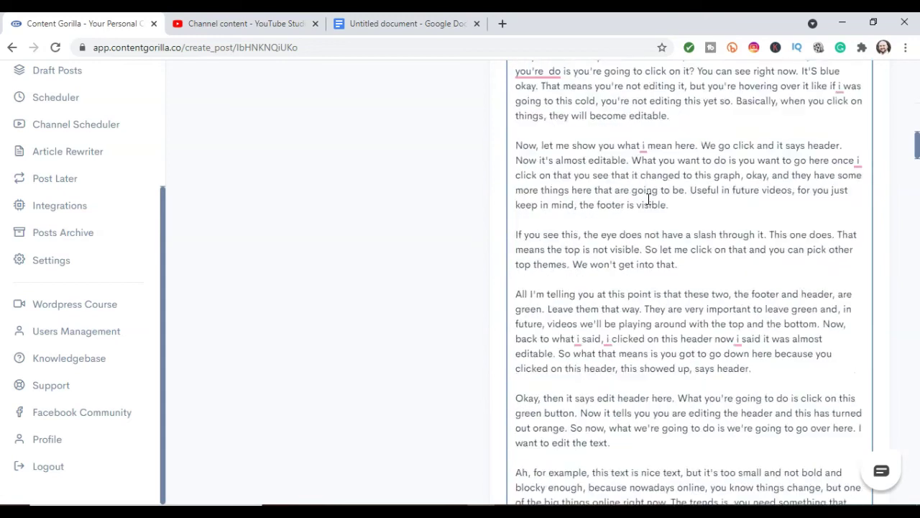
{"action": "left_click", "coordinate": [647, 208]}
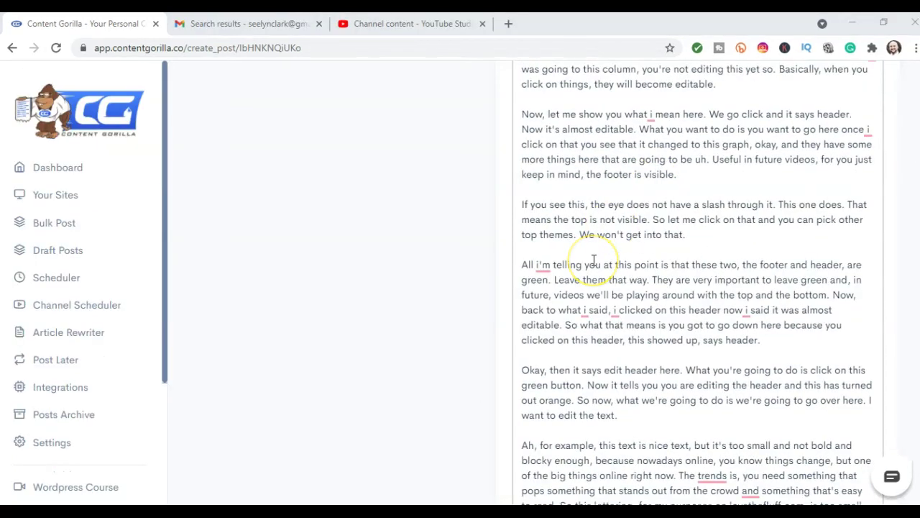